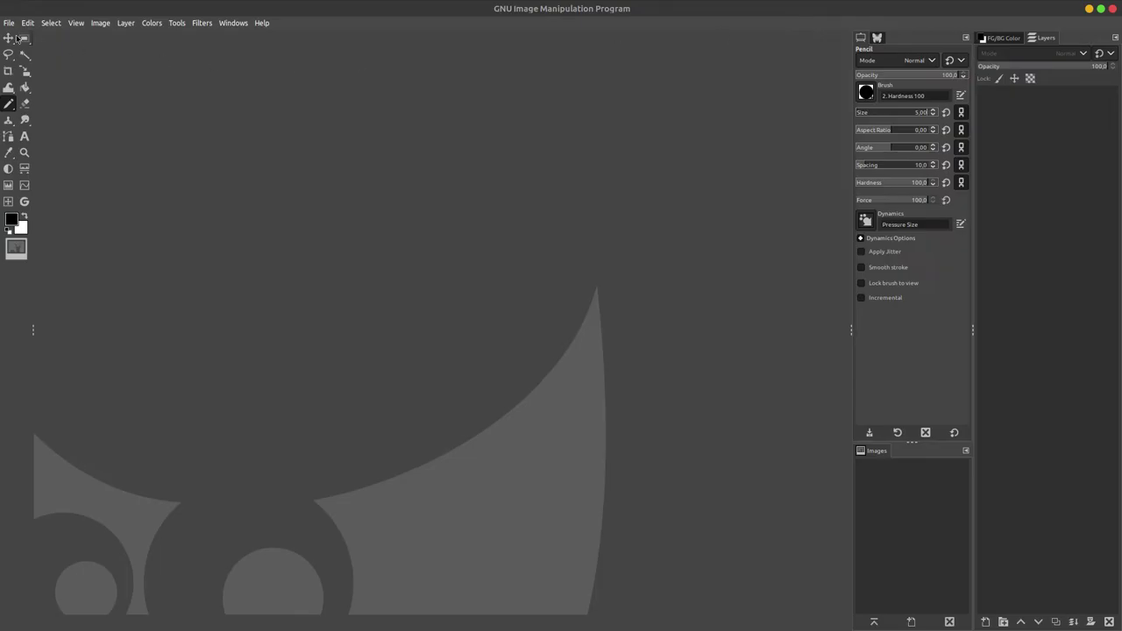
Create a new blank 1920×1080 px white image in GIMP
left_click(9, 22)
left_click(75, 46)
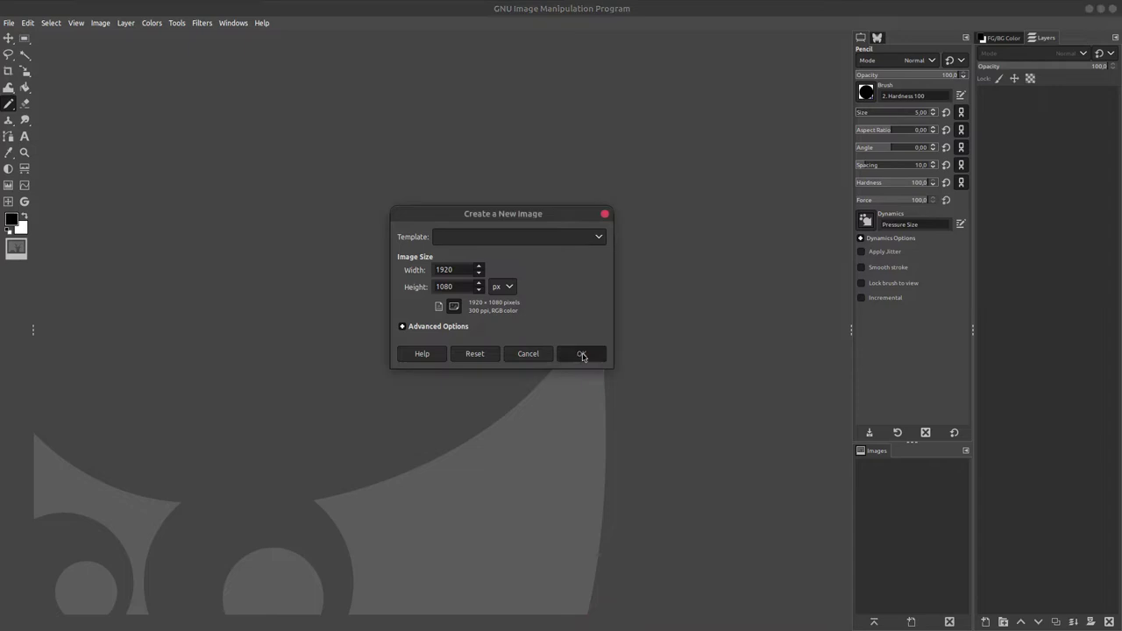
left_click(581, 354)
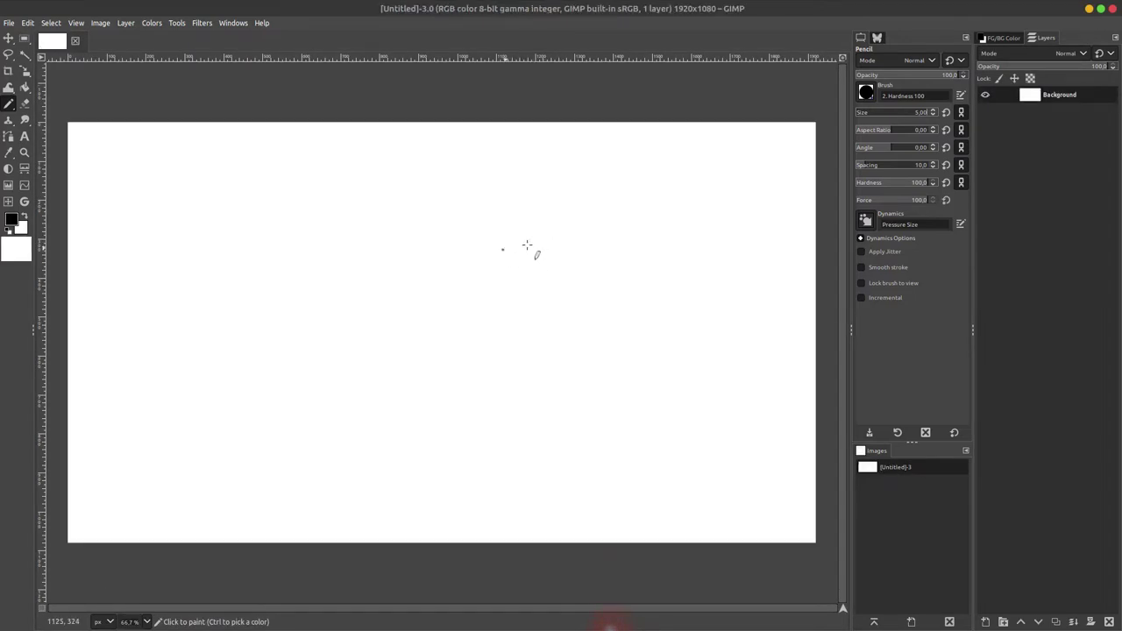
left_click(7, 103)
Select the Pencil tool with brush size 5
left_click(74, 121)
left_click(926, 113)
type("5")
key("Return")
scroll(446, 290, "up", 2)
Sketch the heart-shaped central petal with a layered bud crown on top
mouse_move(443, 289)
left_mouse_down()
mouse_move(505, 309)
mouse_move(397, 359)
mouse_move(443, 288)
mouse_move(438, 348)
mouse_move(421, 363)
left_mouse_up()
mouse_move(481, 287)
left_mouse_down()
mouse_move(485, 312)
mouse_move(449, 377)
mouse_move(440, 347)
mouse_move(465, 312)
left_mouse_up()
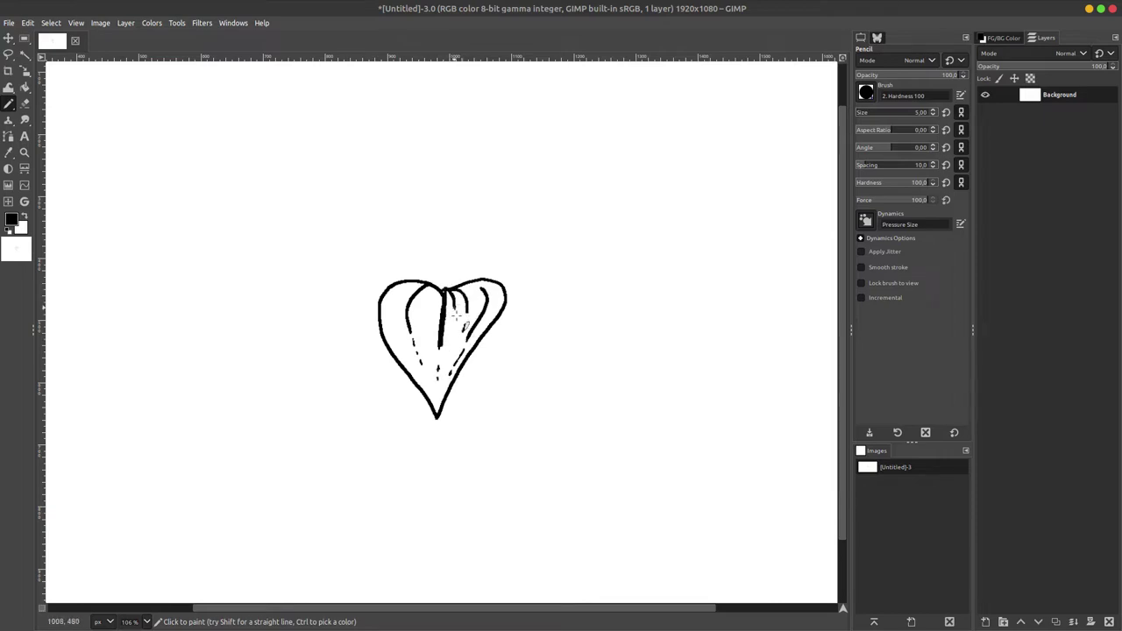
left_click_drag(423, 282, 394, 339)
mouse_move(445, 287)
left_mouse_down()
mouse_move(426, 337)
mouse_move(465, 337)
left_mouse_up()
scroll(482, 304, "up", 3)
mouse_move(463, 335)
left_mouse_down()
mouse_move(479, 307)
mouse_move(428, 291)
left_mouse_up()
mouse_move(414, 337)
left_mouse_down()
mouse_move(394, 297)
mouse_move(440, 272)
mouse_move(468, 277)
mouse_move(484, 317)
left_mouse_up()
scroll(463, 326, "up", 3)
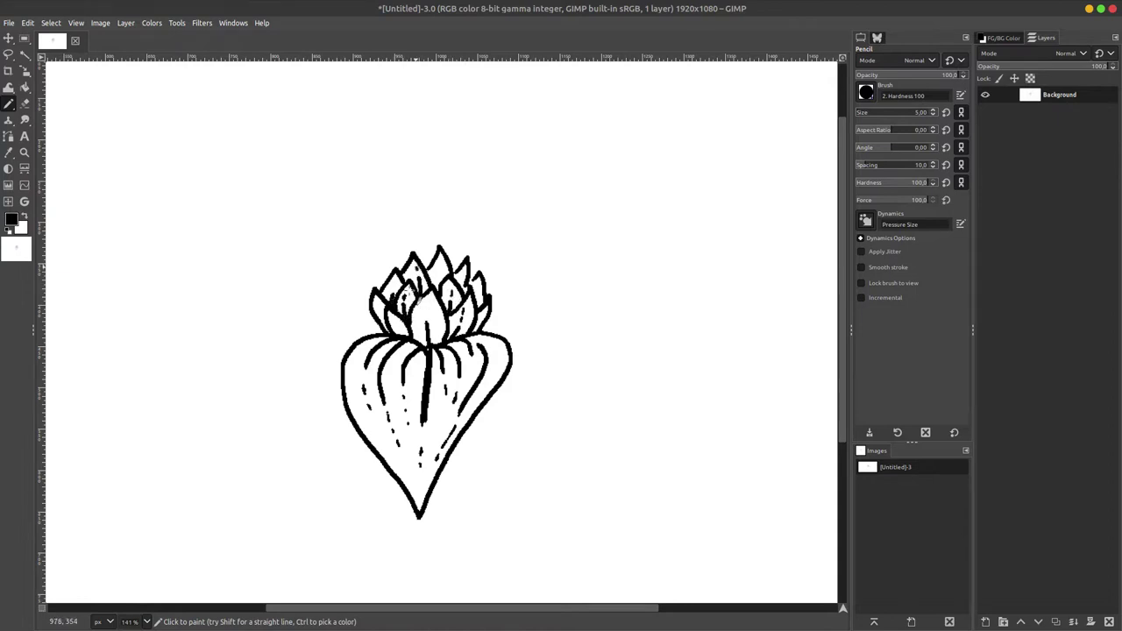
left_click_drag(431, 317, 442, 323)
Draw a dashed leaf to the right of the flower crown
mouse_move(427, 247)
left_mouse_down()
mouse_move(488, 210)
mouse_move(443, 305)
left_mouse_up()
left_click_drag(487, 209, 454, 329)
left_click_drag(431, 270, 474, 238)
left_click_drag(477, 298, 465, 312)
mouse_move(500, 256)
left_mouse_down()
mouse_move(491, 280)
mouse_move(450, 307)
left_mouse_up()
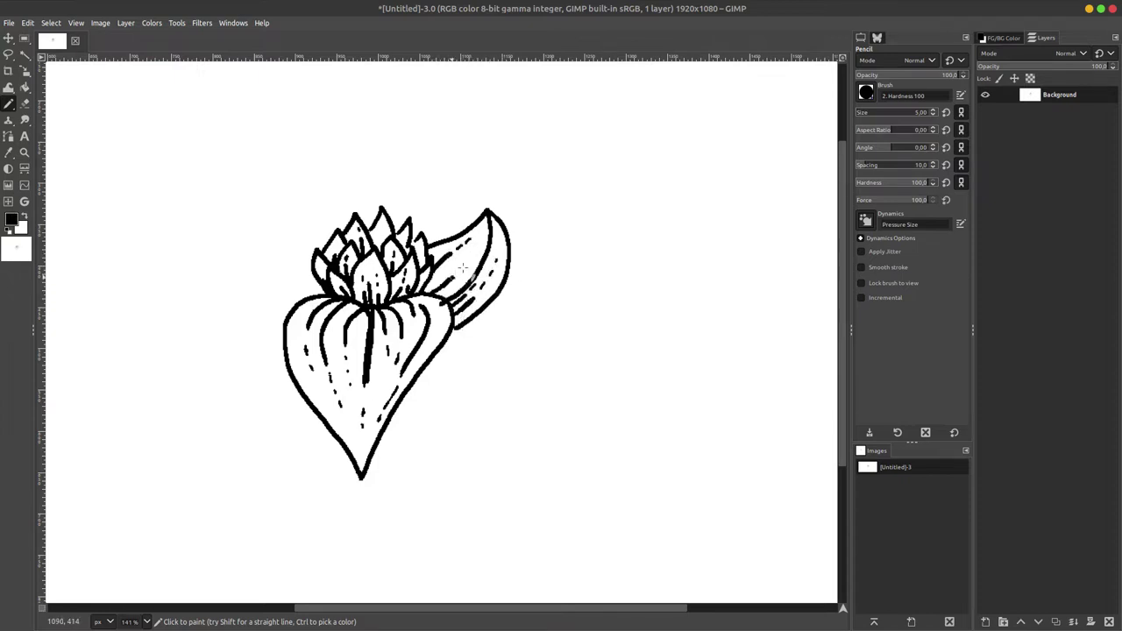
Draw a leaf with short dashes on the left of the flower
mouse_move(365, 181)
left_mouse_down()
mouse_move(393, 274)
mouse_move(359, 307)
left_mouse_up()
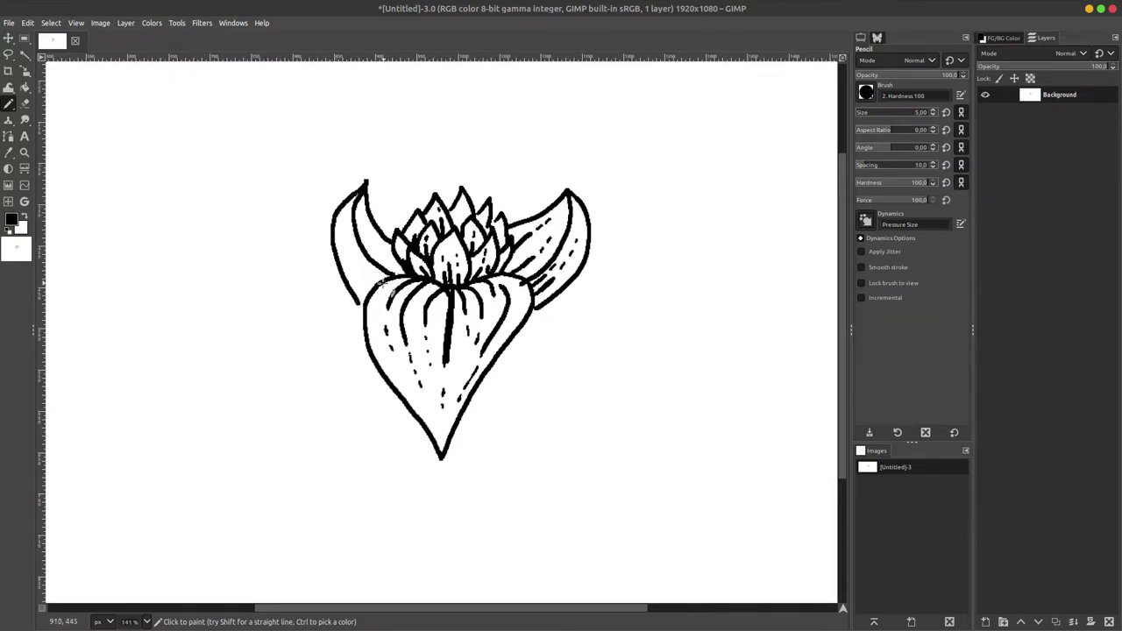
left_click_drag(343, 227, 351, 238)
left_click_drag(359, 284, 368, 299)
left_click_drag(349, 268, 368, 293)
left_click_drag(339, 243, 348, 259)
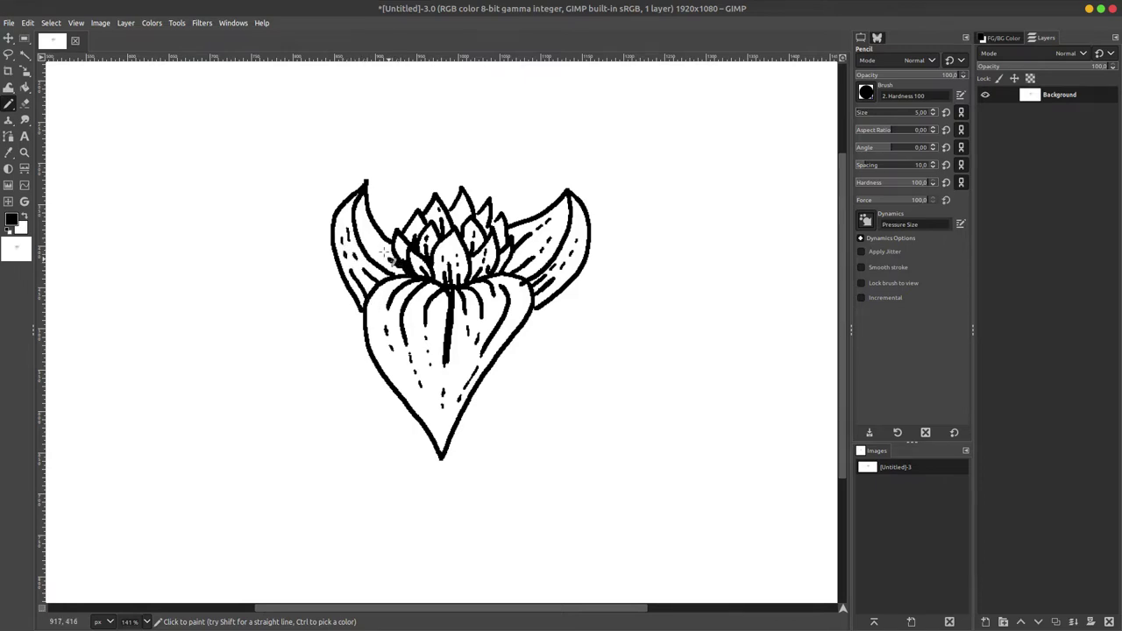
scroll(391, 256, "up", 2)
scroll(391, 255, "right", 2)
Draw a tall pointed back petal with a central vein and dashes
mouse_move(332, 296)
left_mouse_down()
mouse_move(460, 255)
mouse_move(411, 200)
left_mouse_up()
left_click_drag(443, 235, 436, 275)
left_click_drag(435, 207, 442, 221)
left_click_drag(364, 239, 345, 290)
mouse_move(384, 214)
left_mouse_down()
mouse_move(358, 247)
mouse_move(387, 228)
left_mouse_up()
left_click_drag(423, 272, 419, 220)
mouse_move(412, 160)
left_mouse_down()
mouse_move(425, 207)
mouse_move(427, 199)
left_mouse_up()
left_click_drag(515, 252, 524, 303)
left_click_drag(302, 252, 287, 277)
left_click_drag(412, 161, 416, 187)
Add a hatched leaf with a midrib to the right of the flower
scroll(471, 208, "right", 2)
mouse_move(401, 278)
left_mouse_down()
mouse_move(596, 200)
mouse_move(473, 339)
left_mouse_up()
left_click_drag(481, 279, 545, 244)
left_click_drag(557, 235, 564, 231)
left_click_drag(474, 312, 566, 261)
left_click_drag(420, 277, 539, 222)
mouse_move(598, 192)
left_mouse_down()
mouse_move(583, 221)
mouse_move(598, 196)
left_mouse_up()
mouse_move(474, 330)
left_mouse_down()
mouse_move(525, 305)
mouse_move(531, 268)
left_mouse_up()
mouse_move(426, 281)
left_mouse_down()
mouse_move(464, 230)
mouse_move(517, 240)
left_mouse_up()
Draw a hatched petal beneath the right leaf
scroll(508, 250, "down", 3)
mouse_move(385, 348)
left_mouse_down()
mouse_move(543, 308)
mouse_move(517, 256)
left_mouse_up()
left_click_drag(438, 289, 504, 312)
left_click_drag(515, 324, 530, 346)
left_click_drag(465, 266, 481, 295)
left_click_drag(517, 284, 522, 301)
left_click_drag(429, 329, 460, 324)
mouse_move(426, 303)
left_mouse_down()
mouse_move(473, 315)
mouse_move(494, 277)
left_mouse_up()
left_click_drag(510, 340, 530, 354)
Draw a new leaf with an inner line and dashes left of the flower
scroll(543, 333, "left", 1)
scroll(576, 275, "left", 1)
mouse_move(336, 348)
left_mouse_down()
mouse_move(244, 261)
mouse_move(304, 249)
left_mouse_up()
left_click_drag(330, 298, 206, 301)
left_click_drag(218, 304, 242, 301)
mouse_move(307, 268)
left_mouse_down()
mouse_move(269, 274)
mouse_move(364, 167)
left_mouse_up()
Redraw the petal above the left leaf with inner lines, undoing misdrawn strokes
key("ctrl+z")
mouse_move(266, 250)
left_mouse_down()
mouse_move(330, 135)
mouse_move(360, 171)
left_mouse_up()
left_click_drag(301, 219, 298, 160)
key("ctrl+z")
left_click_drag(311, 200, 302, 139)
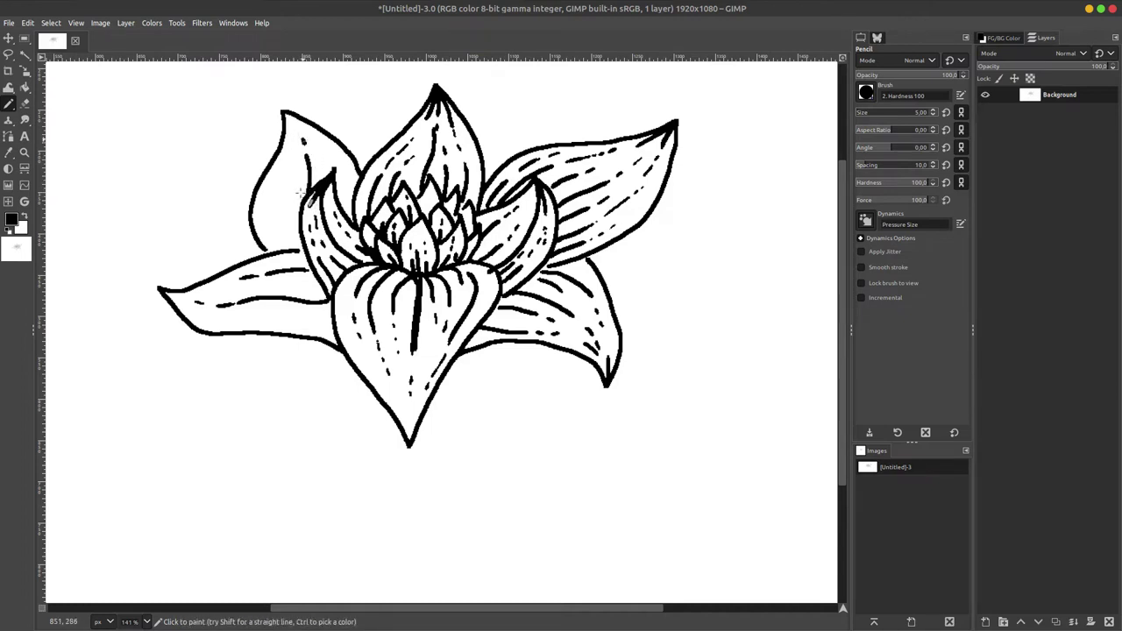
left_click_drag(285, 250, 279, 172)
left_click_drag(361, 226, 348, 172)
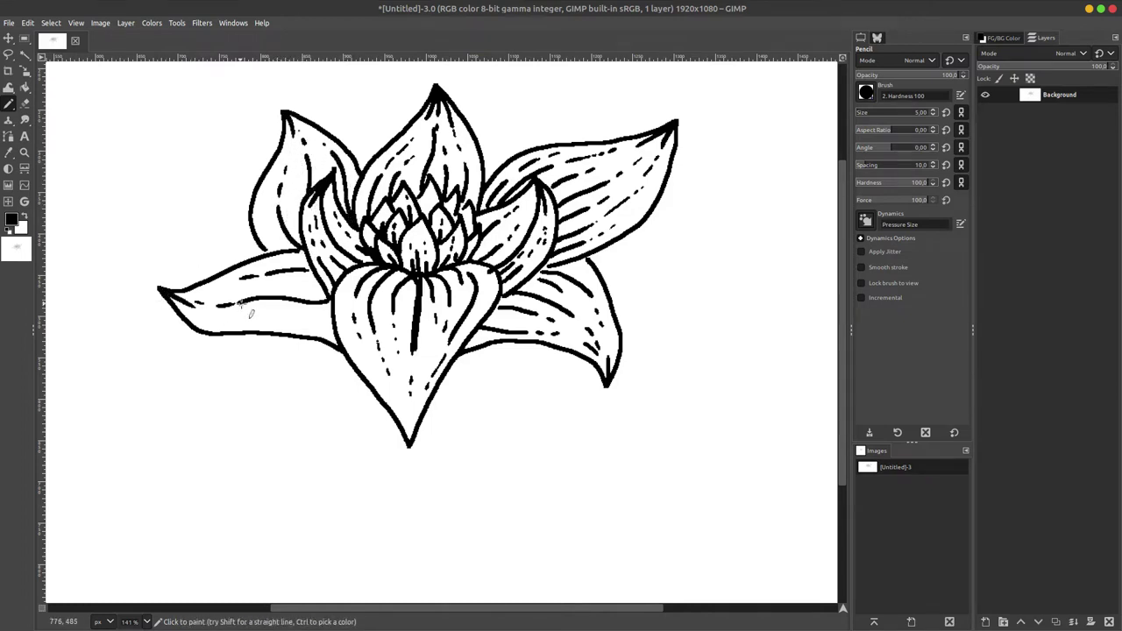
Draw a veined lower petal below the flower
scroll(464, 368, "down", 2)
scroll(464, 368, "right", 2)
mouse_move(399, 375)
left_mouse_down()
mouse_move(452, 392)
mouse_move(576, 464)
mouse_move(548, 328)
left_mouse_up()
left_click_drag(456, 316, 534, 407)
mouse_move(456, 318)
left_mouse_down()
mouse_move(468, 386)
mouse_move(543, 358)
mouse_move(552, 368)
left_mouse_up()
left_click_drag(557, 363, 563, 374)
left_click_drag(501, 356, 519, 422)
left_click_drag(432, 322, 433, 358)
left_click_drag(466, 345, 484, 378)
mouse_move(511, 323)
left_mouse_down()
mouse_move(535, 340)
mouse_move(536, 449)
left_mouse_up()
mouse_move(532, 402)
left_mouse_down()
mouse_move(534, 430)
mouse_move(567, 433)
left_mouse_up()
Add a lower-left leaf with a midrib and hatched petals near the top
scroll(422, 323, "left", 2)
scroll(421, 322, "down", 1)
mouse_move(405, 328)
left_mouse_down()
mouse_move(254, 358)
mouse_move(329, 286)
mouse_move(386, 303)
left_mouse_up()
mouse_move(295, 333)
left_mouse_down()
mouse_move(383, 301)
mouse_move(296, 340)
left_mouse_up()
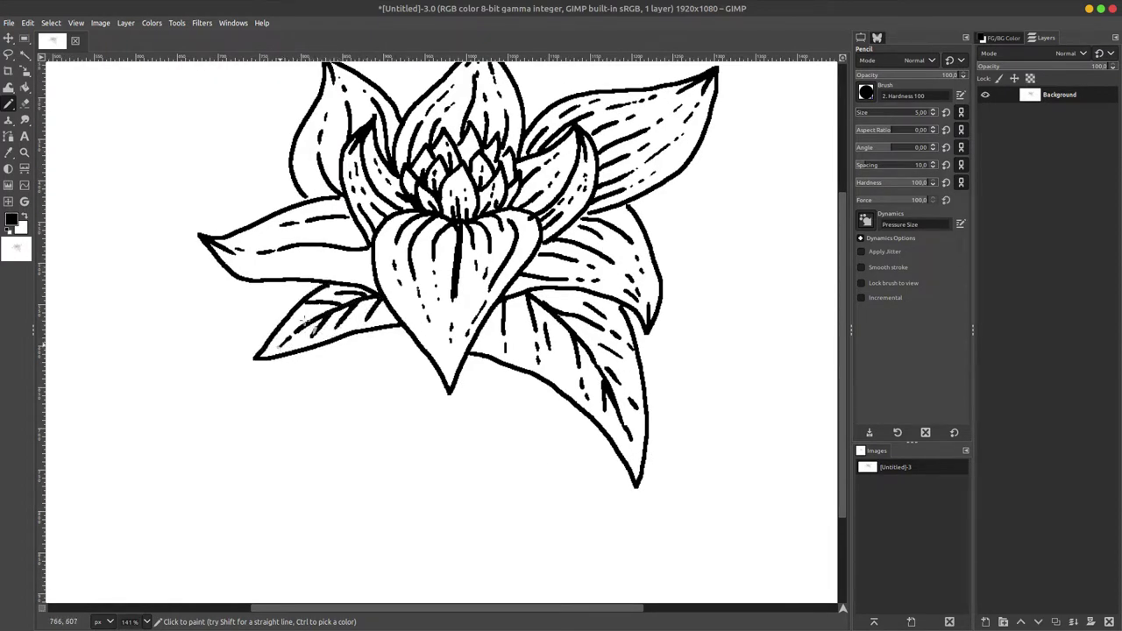
scroll(351, 324, "up", 3)
scroll(350, 324, "right", 2)
mouse_move(463, 195)
left_mouse_down()
mouse_move(523, 141)
mouse_move(536, 198)
mouse_move(487, 209)
left_mouse_up()
left_click_drag(525, 172, 482, 216)
scroll(413, 172, "left", 1)
mouse_move(413, 172)
left_mouse_down()
mouse_move(375, 200)
mouse_move(390, 210)
left_mouse_up()
mouse_move(399, 148)
left_mouse_down()
mouse_move(388, 184)
mouse_move(399, 207)
mouse_move(384, 207)
left_mouse_up()
Draw an upper-left leaf with a midrib and veins
mouse_move(277, 244)
left_mouse_down()
mouse_move(205, 189)
mouse_move(208, 329)
left_mouse_up()
left_click_drag(247, 292, 277, 307)
left_click_drag(145, 207, 262, 298)
mouse_move(212, 228)
left_mouse_down()
mouse_move(240, 283)
mouse_move(223, 280)
mouse_move(248, 299)
left_mouse_up()
left_click_drag(84, 157, 117, 186)
left_click_drag(192, 258, 140, 229)
left_click_drag(157, 242, 121, 218)
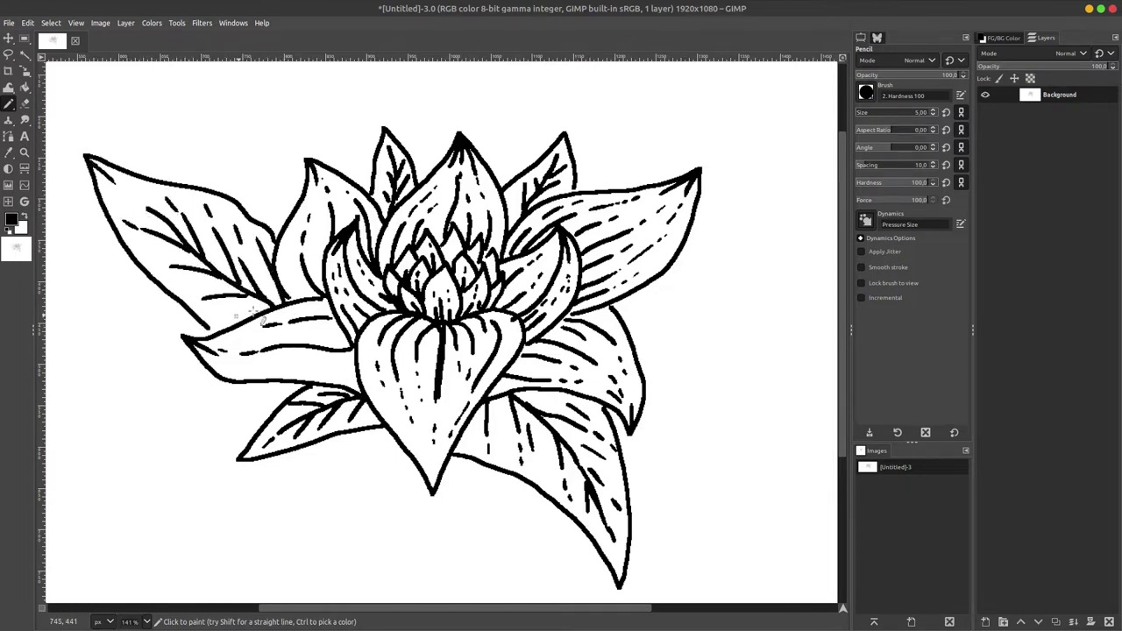
scroll(289, 298, "down", 3)
left_click(9, 23)
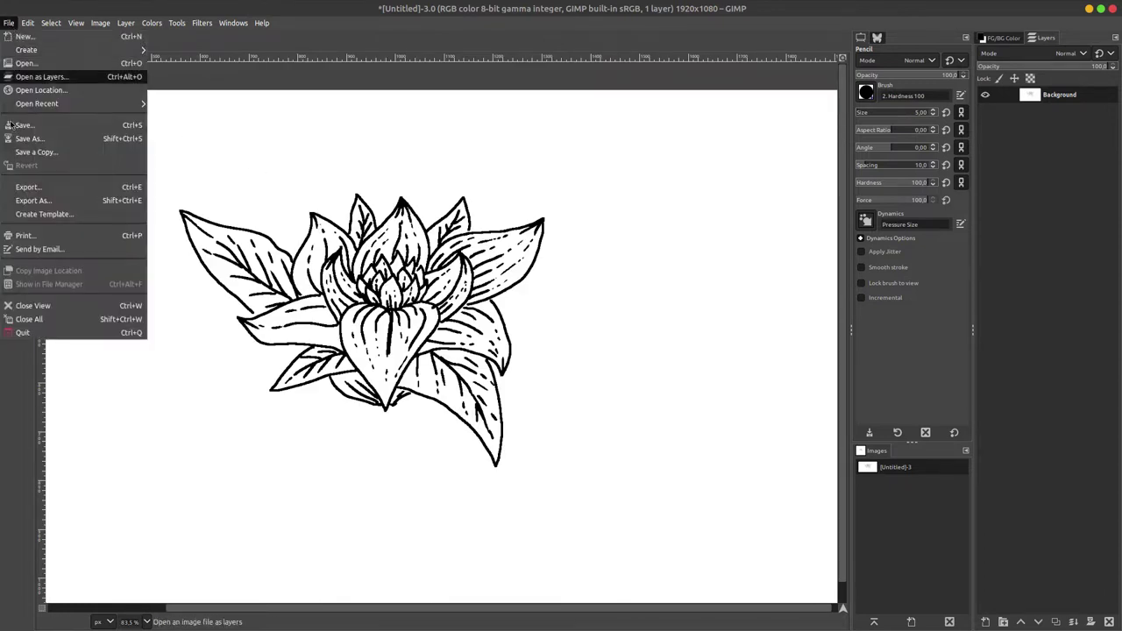
Export the drawing as Untitled.png to Documents, replacing the existing file
left_click(105, 204)
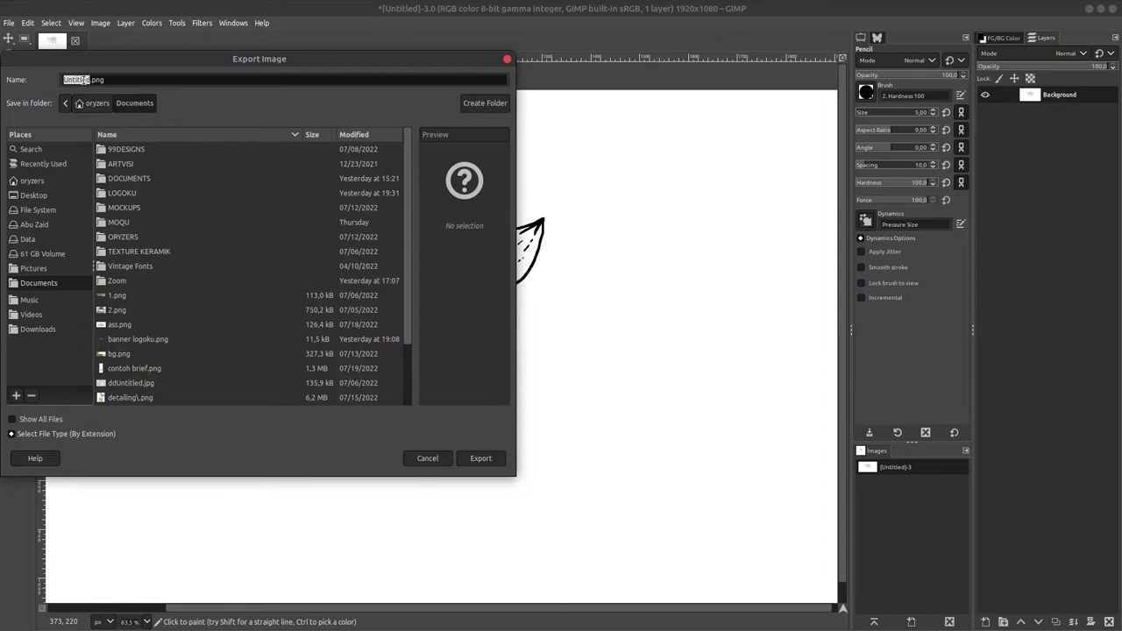
left_click(478, 457)
left_click(322, 313)
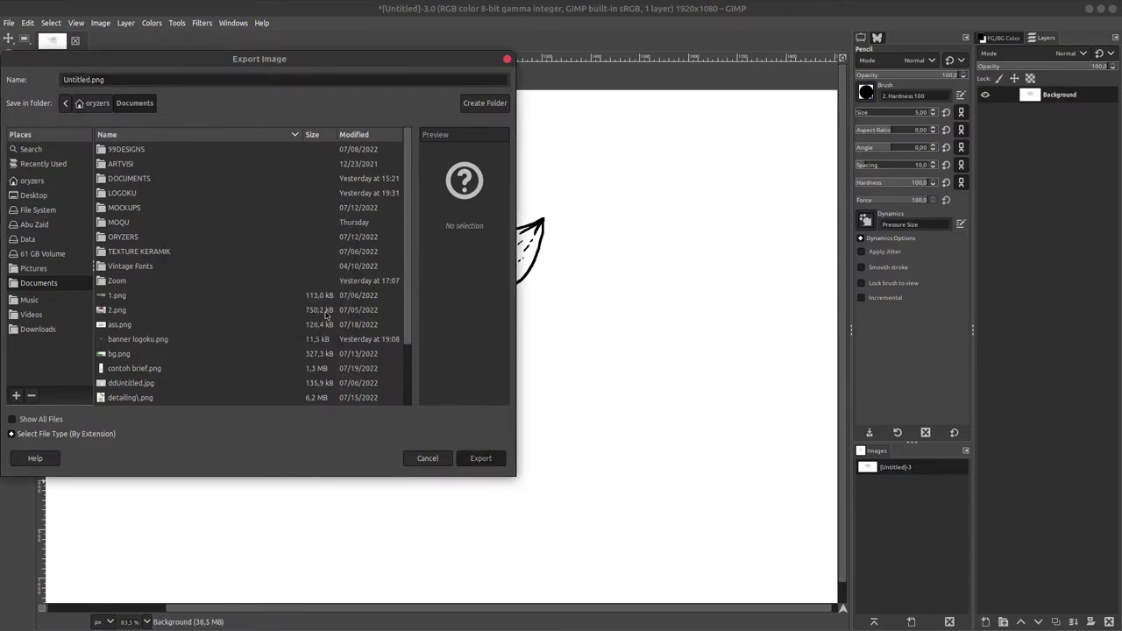
left_click(318, 386)
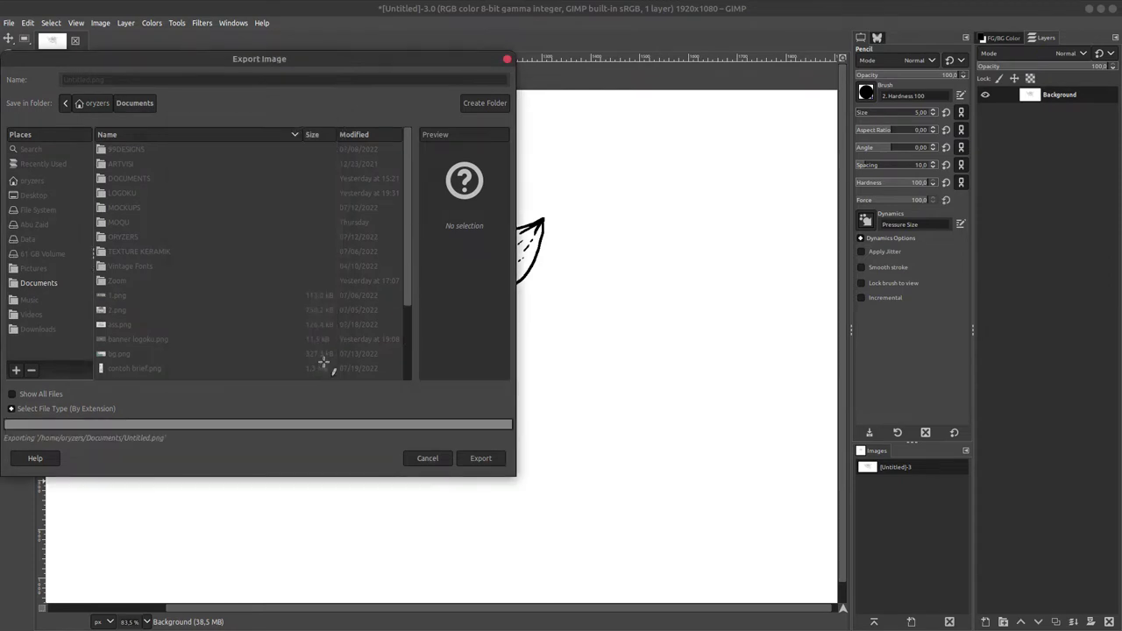
key("ctrl+space")
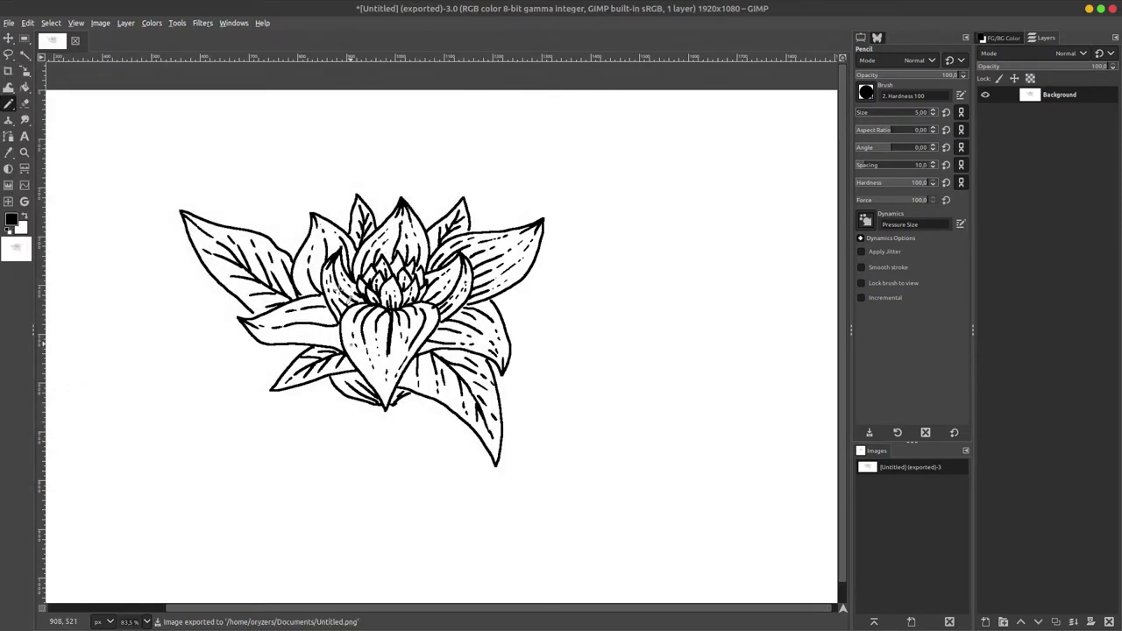
Launch Inkscape via 'inks' and import Untitled.png into a new document
type("inks")
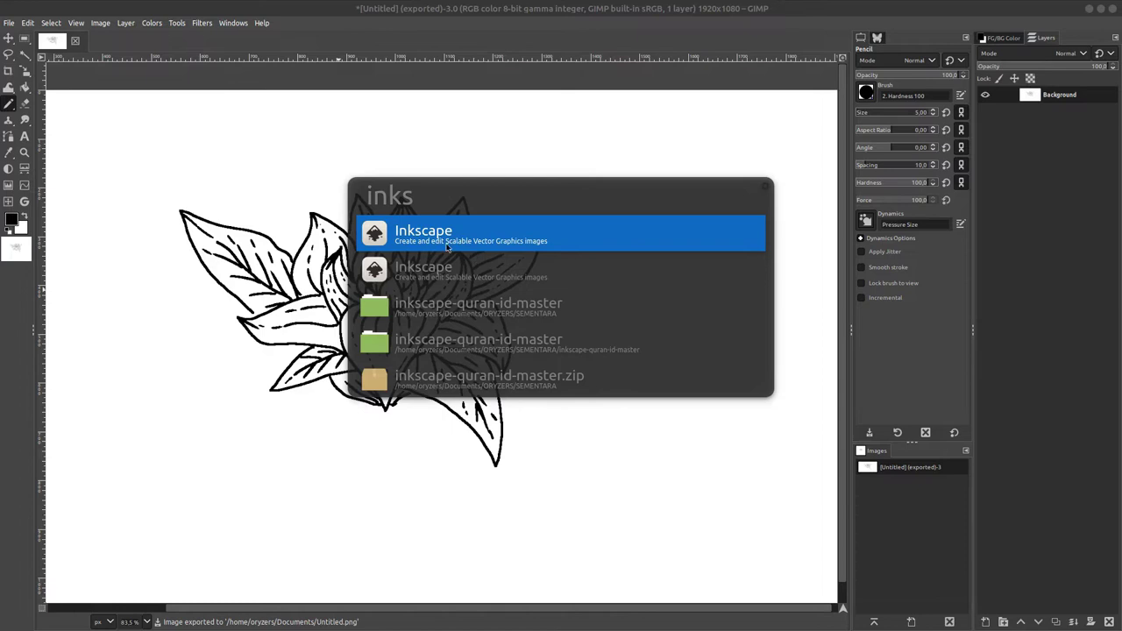
key("Return")
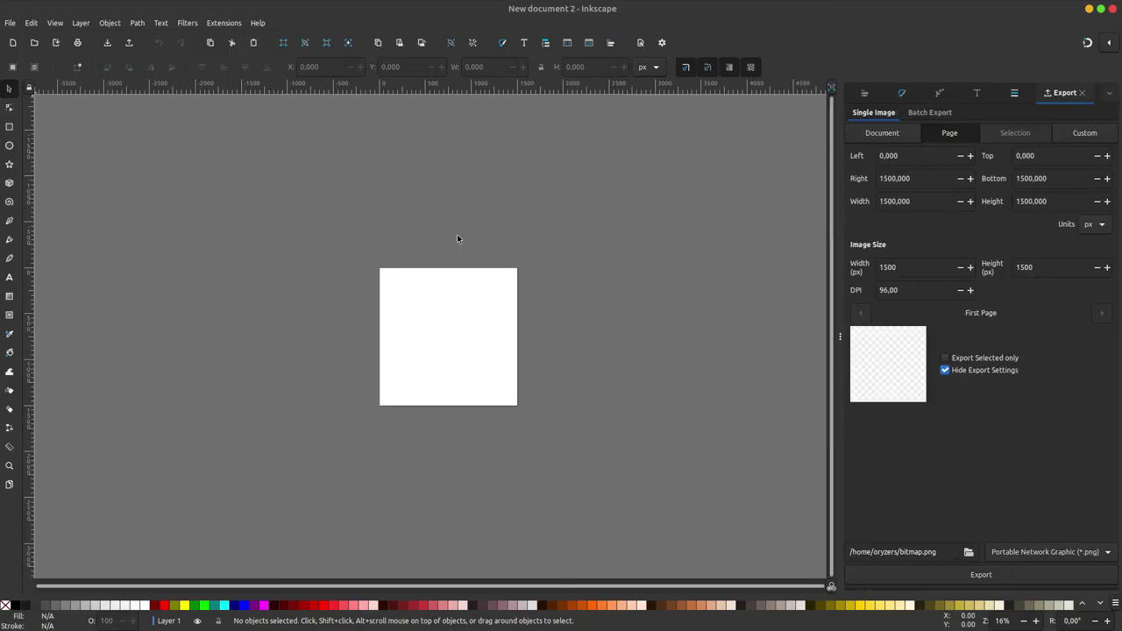
scroll(463, 325, "right", 2)
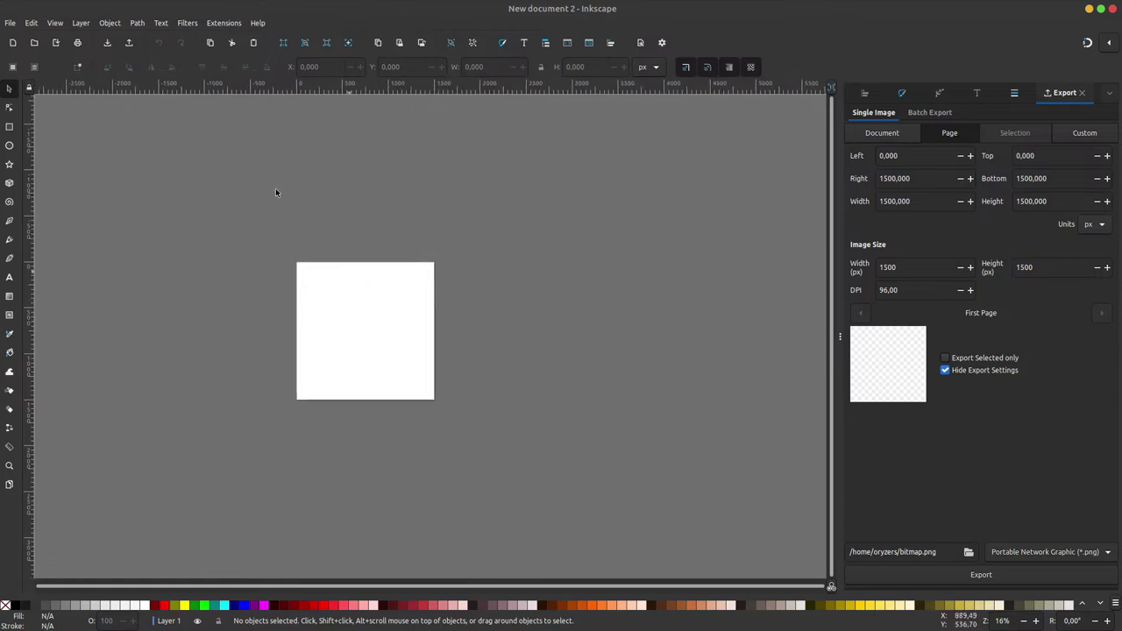
left_click(9, 23)
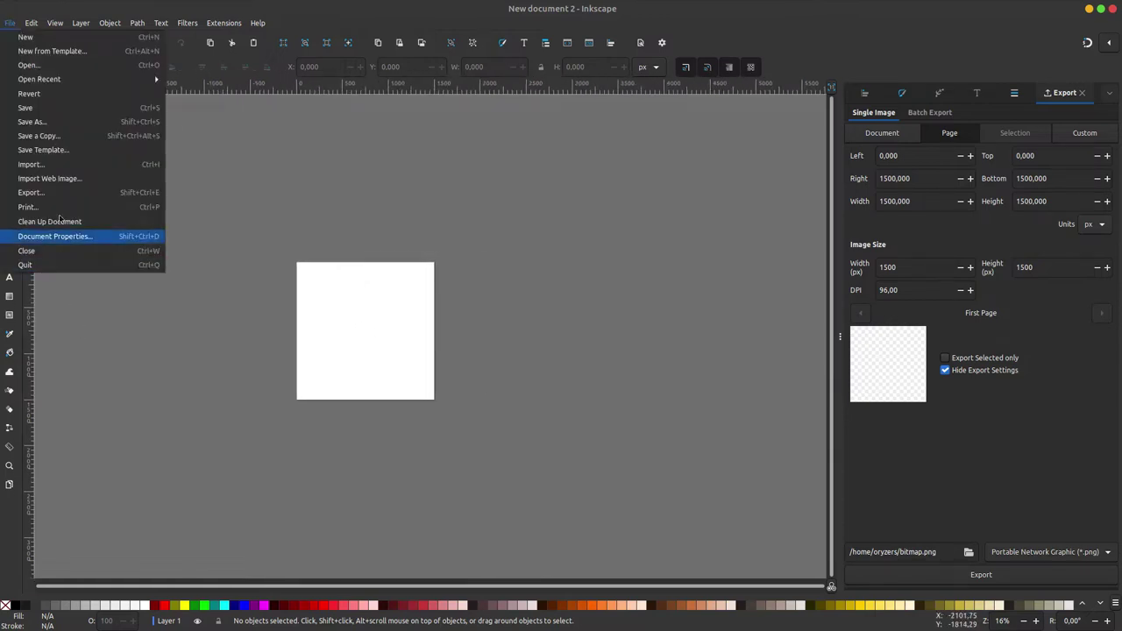
left_click(68, 164)
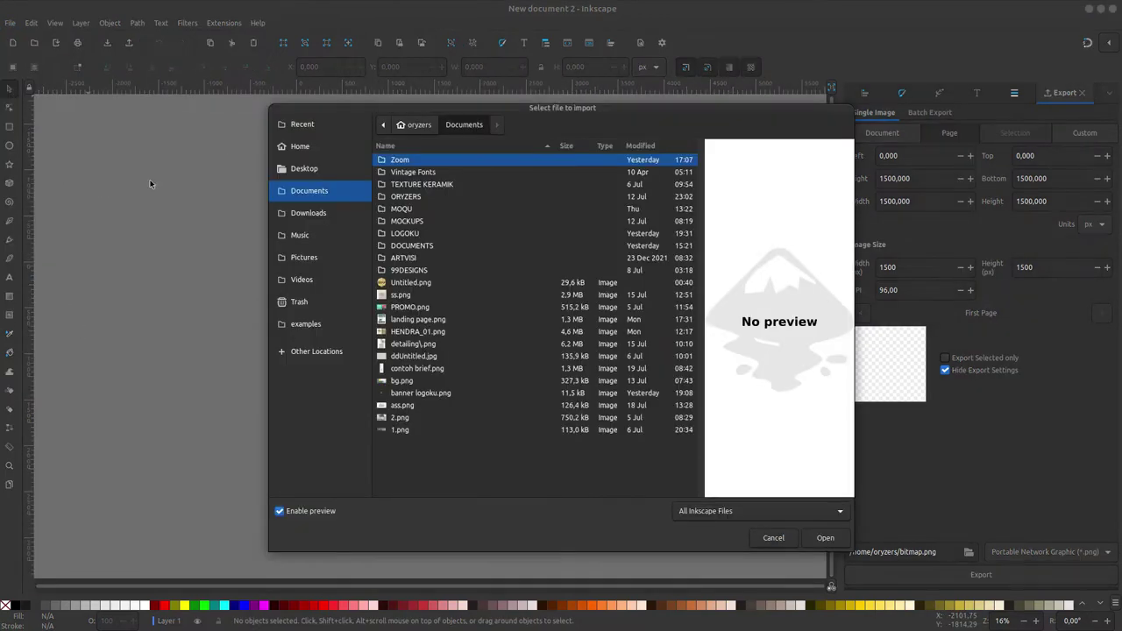
left_click(418, 283)
left_click(825, 537)
mouse_move(394, 300)
left_mouse_down()
mouse_move(383, 325)
mouse_move(482, 241)
left_mouse_up()
Position the flower image on the page and lower the Trace Bitmap threshold
scroll(365, 373, "up", 1)
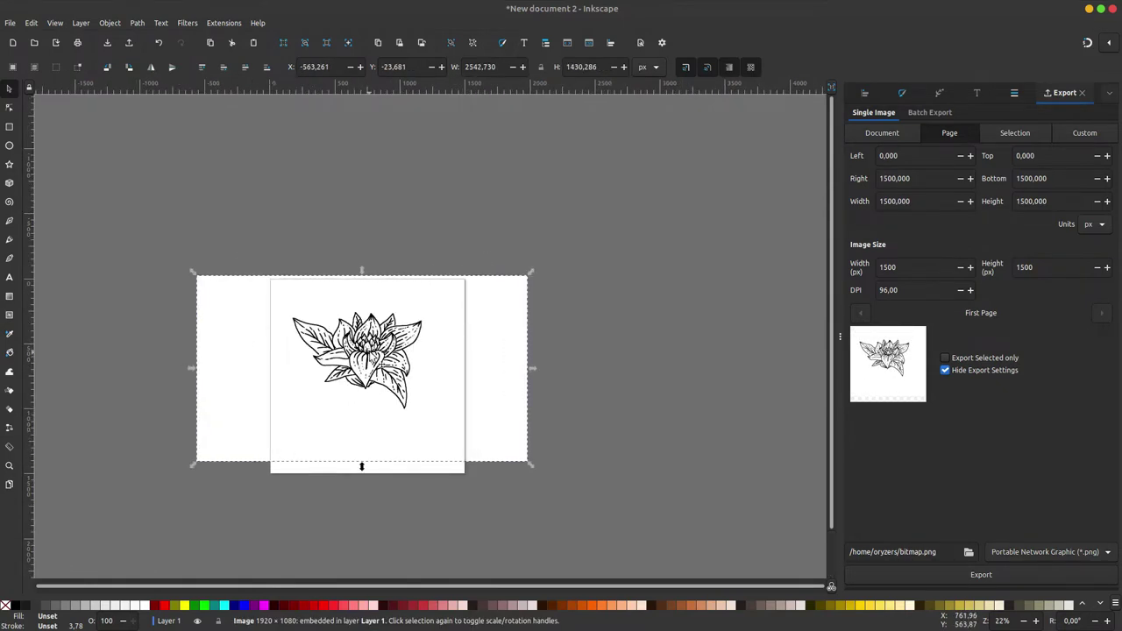
scroll(368, 351, "up", 1)
left_click_drag(370, 350, 376, 365)
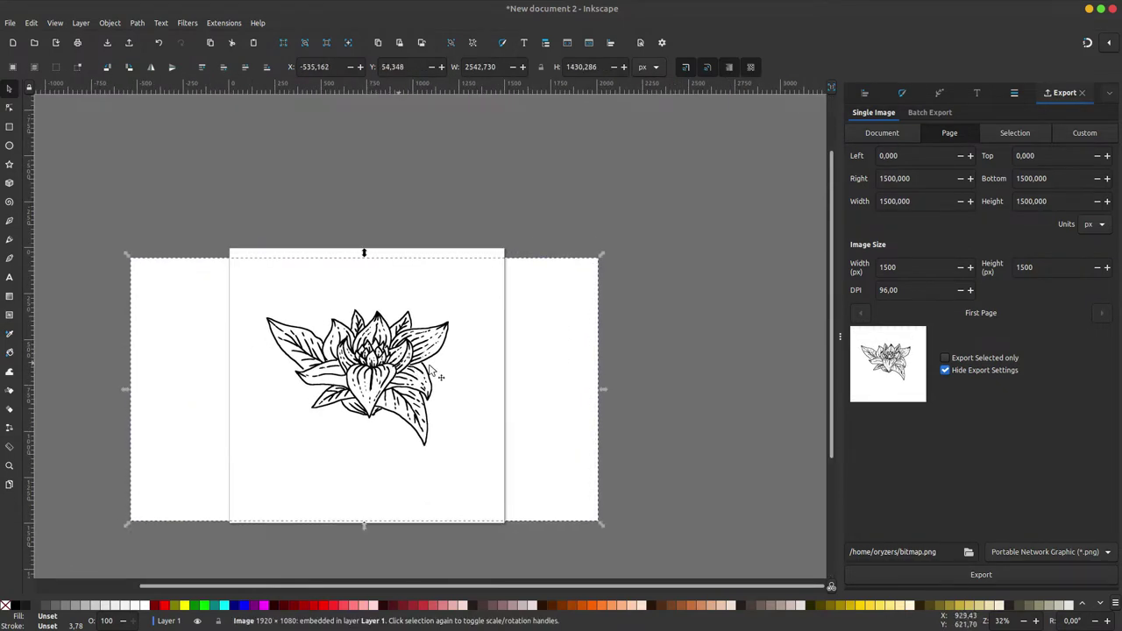
left_click(136, 22)
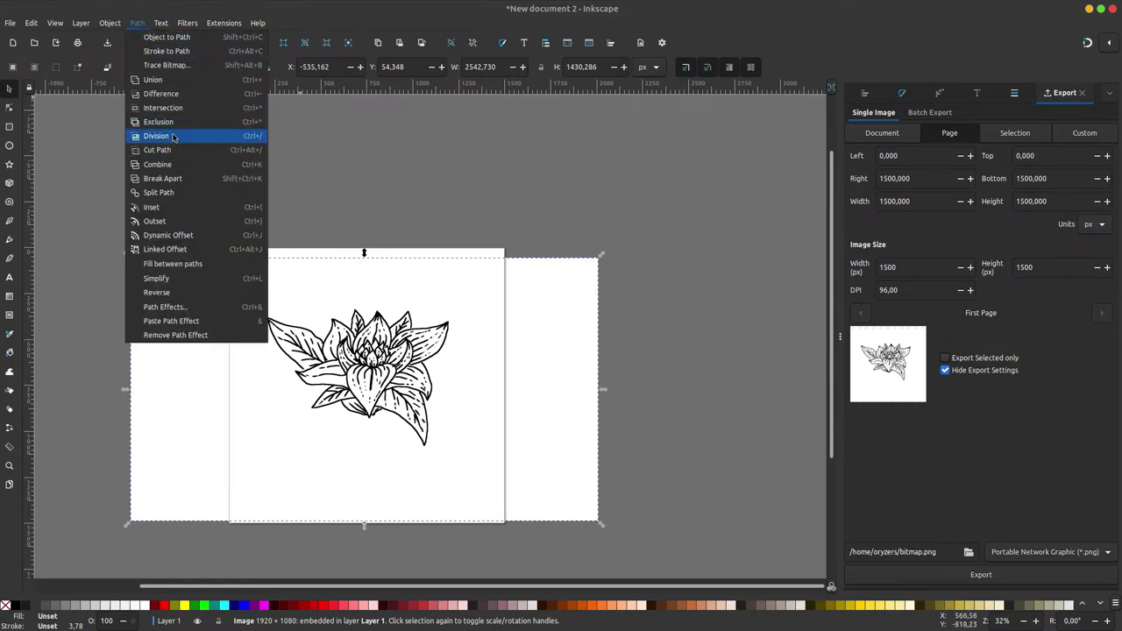
left_click(167, 65)
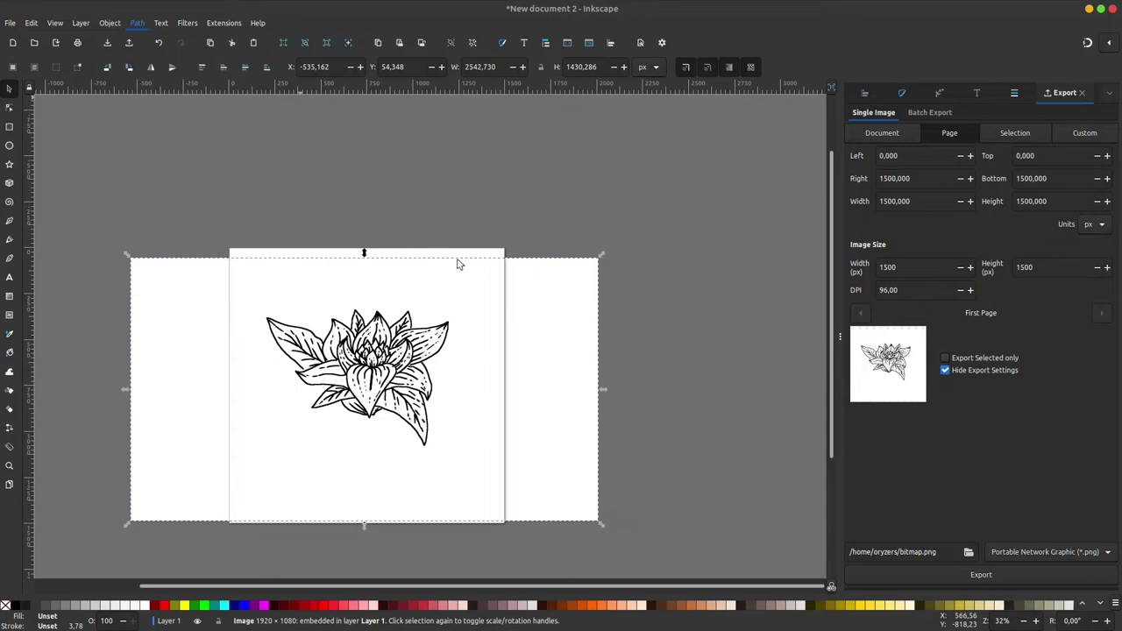
left_click_drag(955, 168, 910, 188)
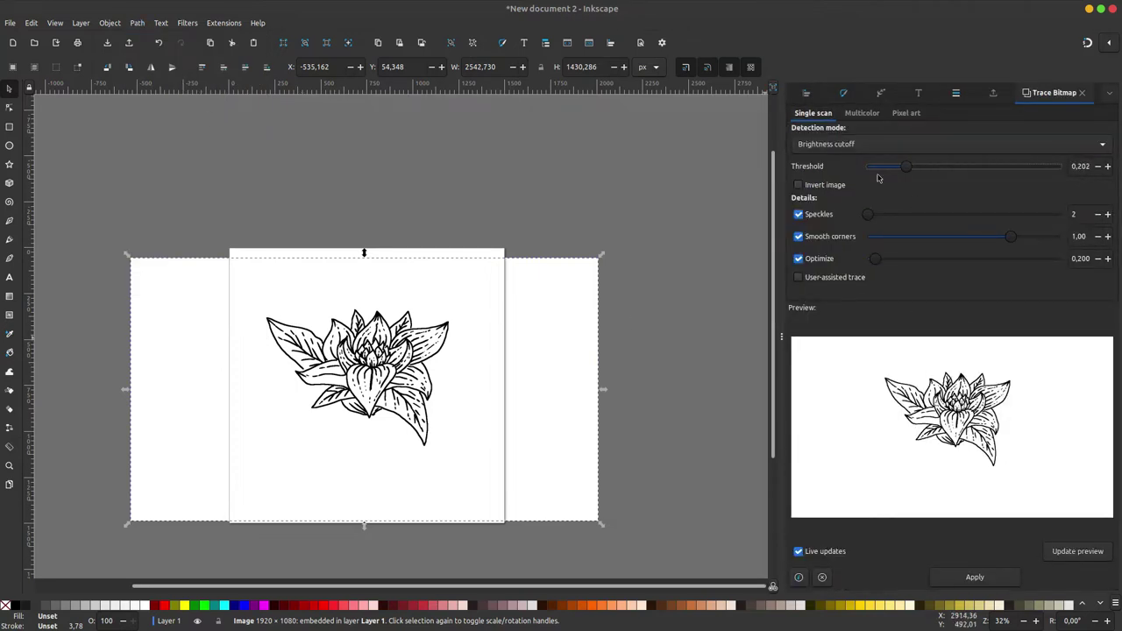
Trace the flower at threshold 0.040, then move aside and delete the original bitmap
left_click_drag(871, 177, 801, 260)
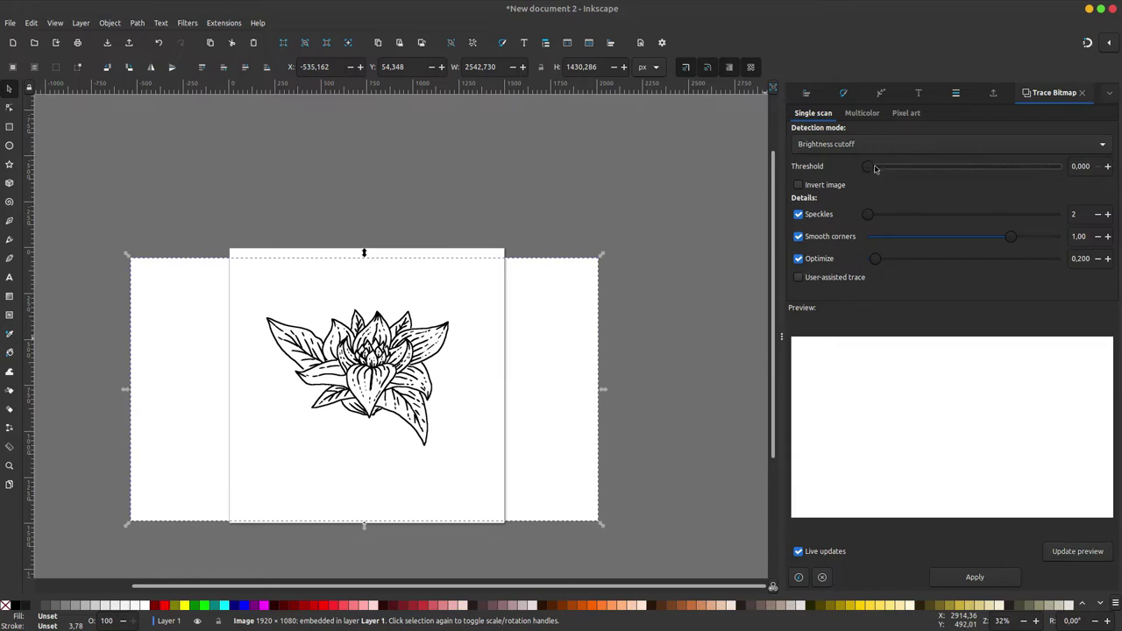
left_click_drag(874, 169, 873, 176)
left_click(974, 577)
mouse_move(407, 387)
left_mouse_down()
mouse_move(549, 357)
mouse_move(254, 225)
left_mouse_up()
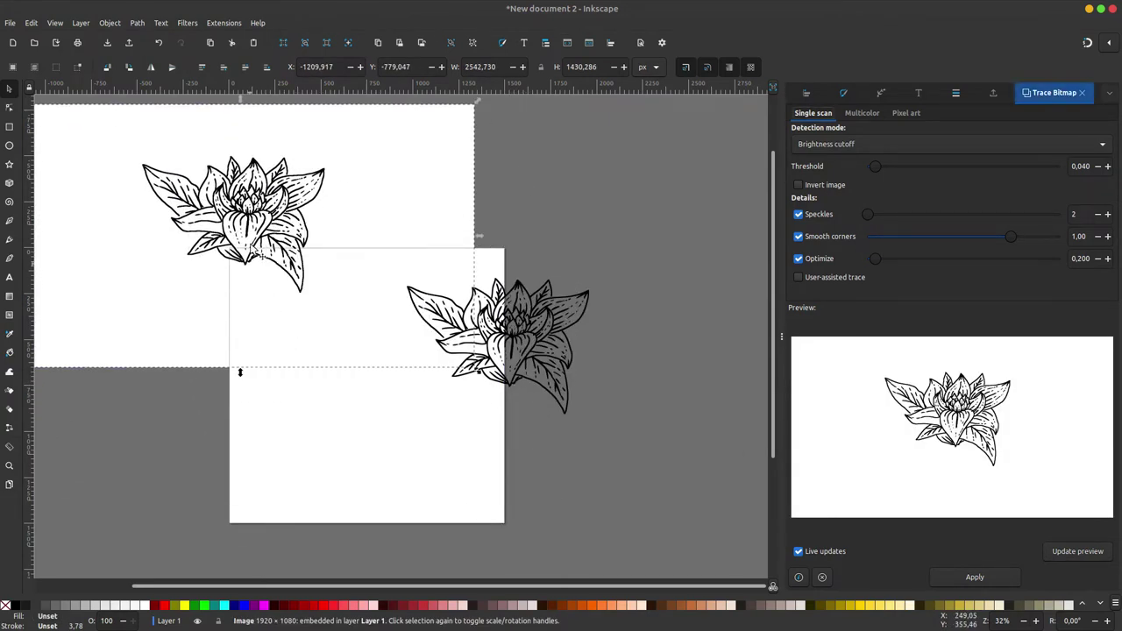
right_click(252, 246)
left_click(284, 310)
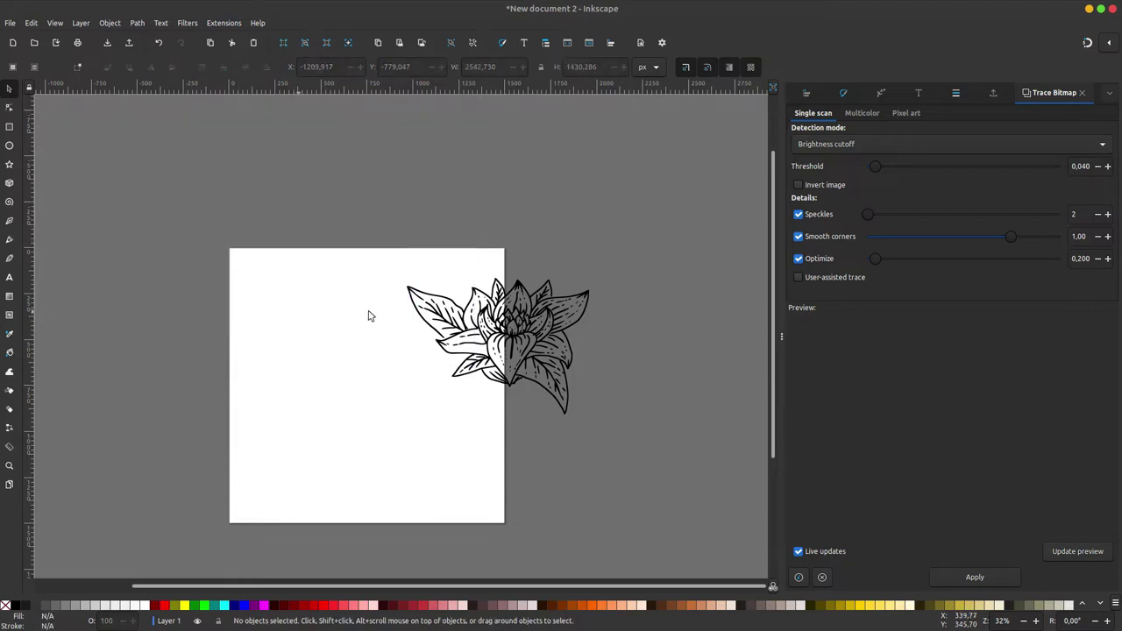
Centre the traced flower path on the page and zoom out to fit it
left_click_drag(510, 339, 440, 362)
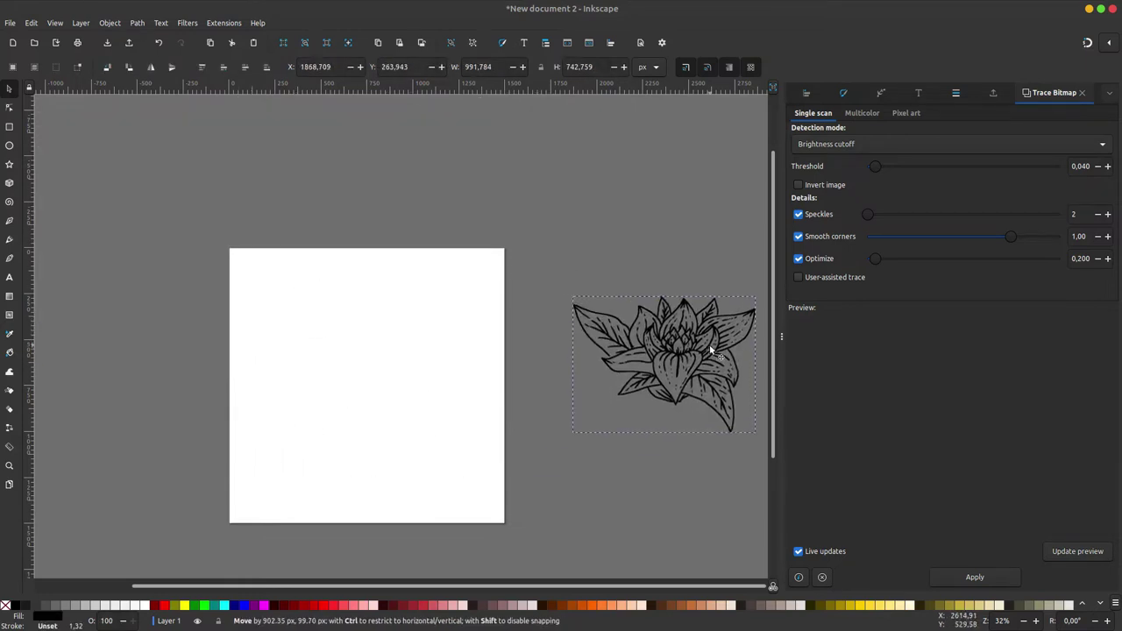
left_click_drag(440, 362, 258, 402)
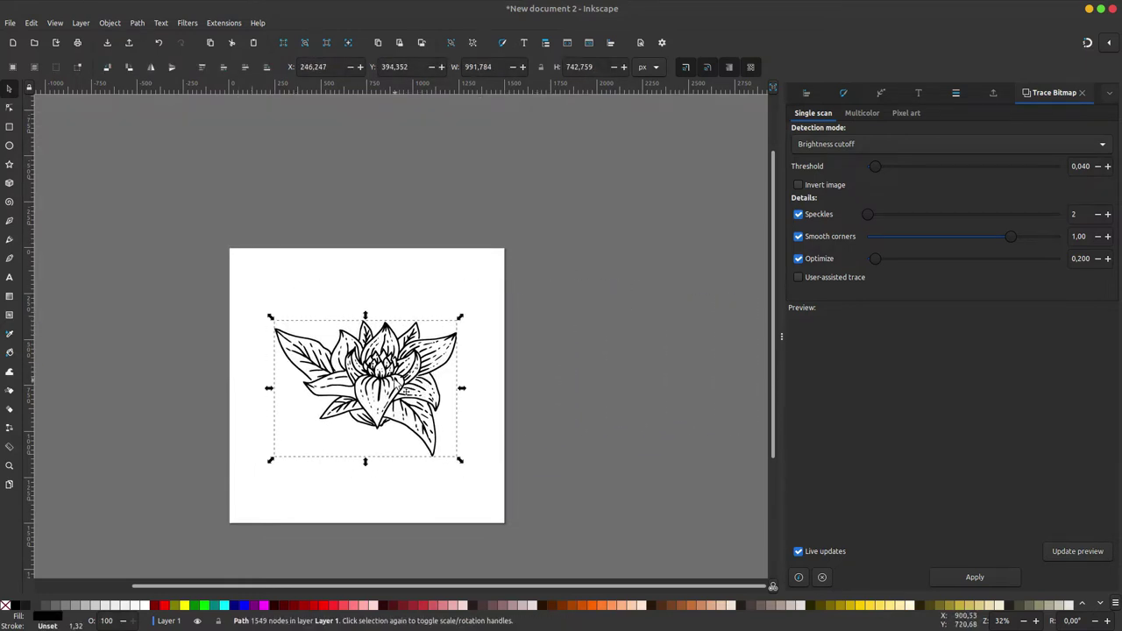
scroll(403, 383, "up", 1)
scroll(400, 382, "up", 2)
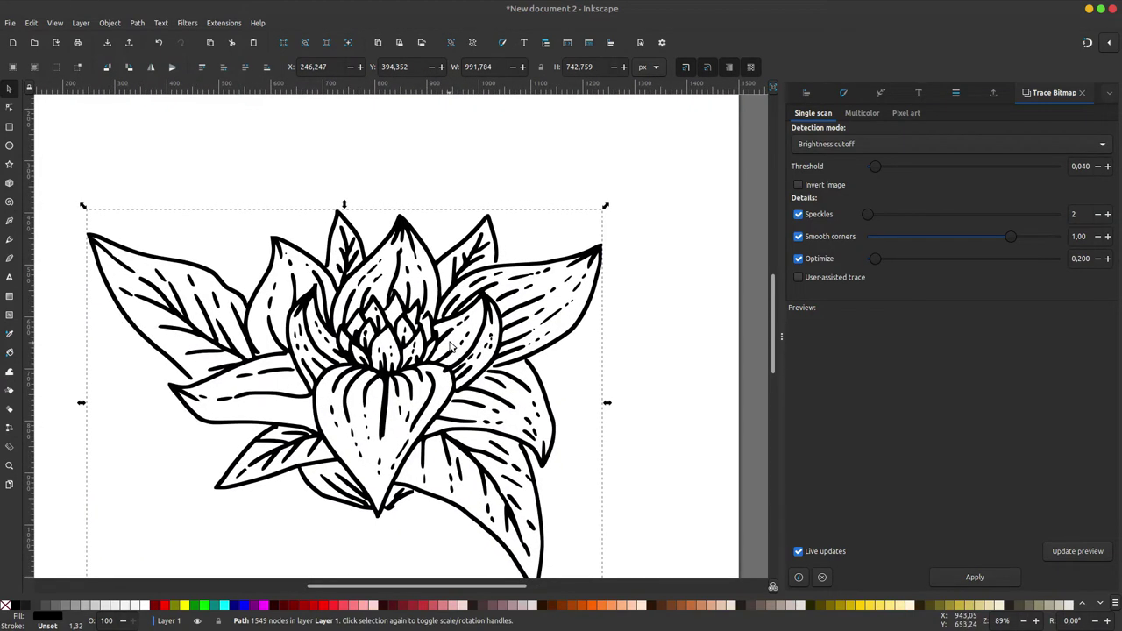
key("minus")
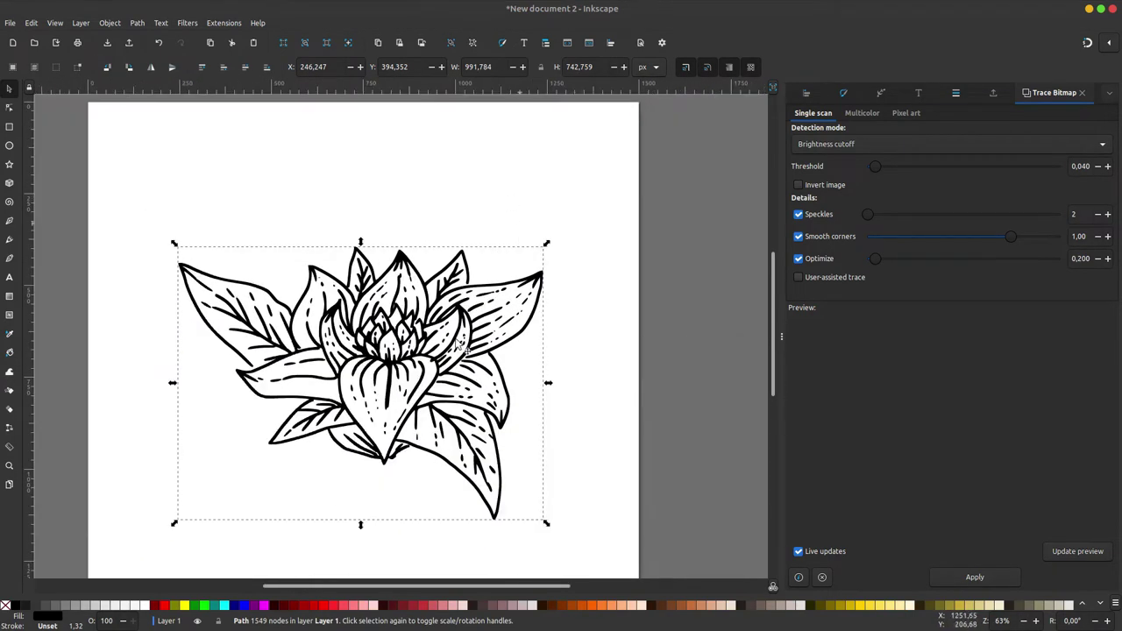
scroll(342, 122, "down", 1)
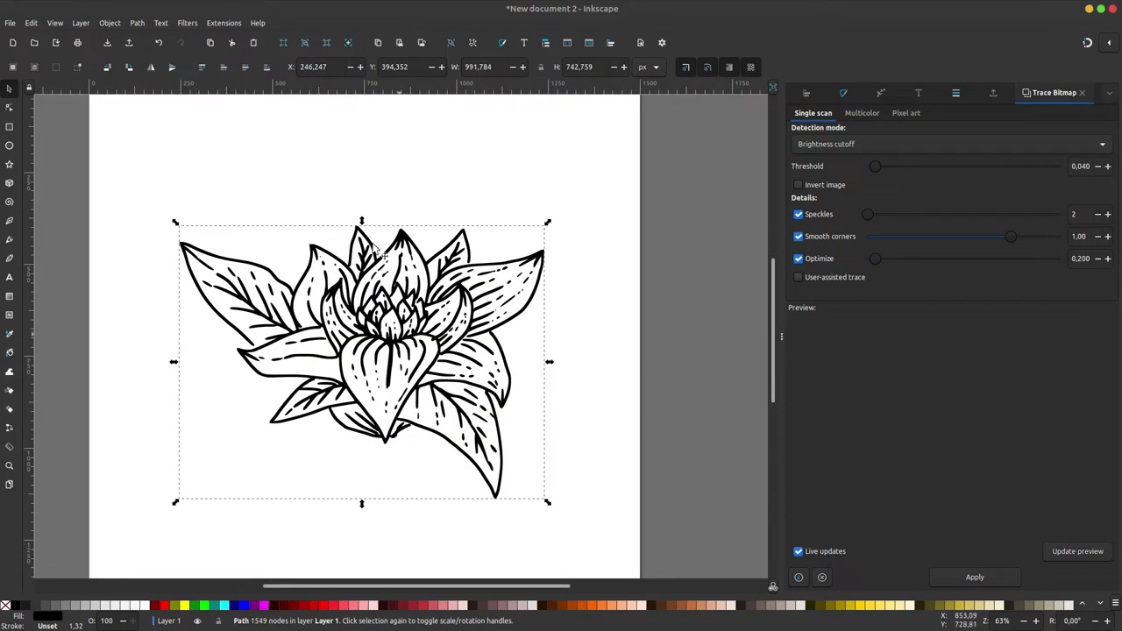
left_click(110, 23)
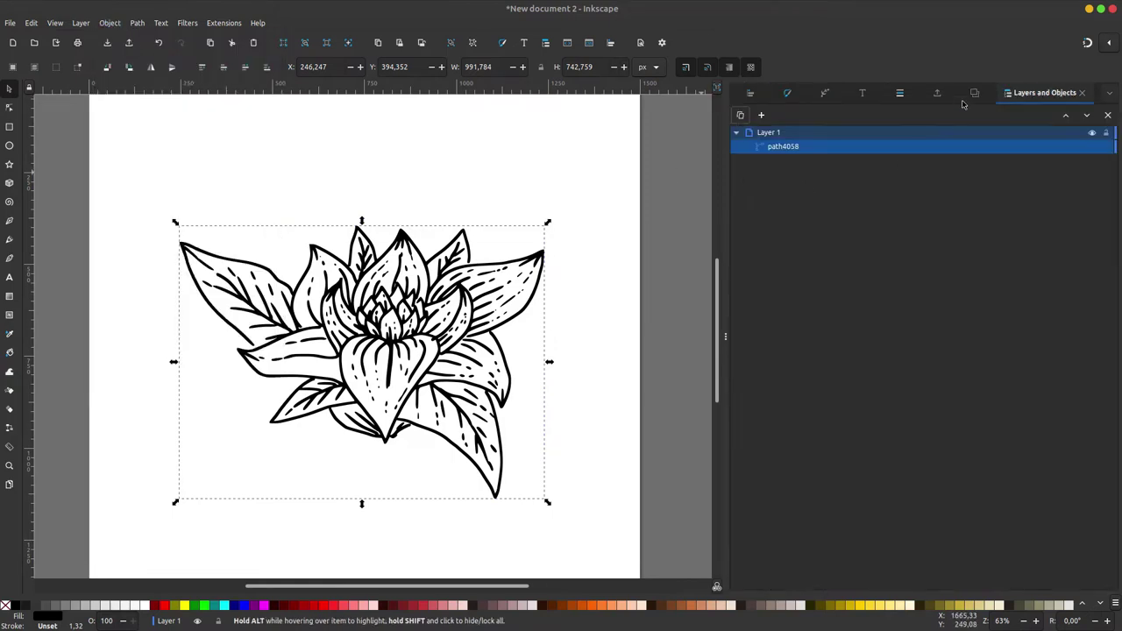
Close the Path Effects, Text, Swatches, Export and Trace Bitmap dock panels and narrow the dock
left_click(824, 94)
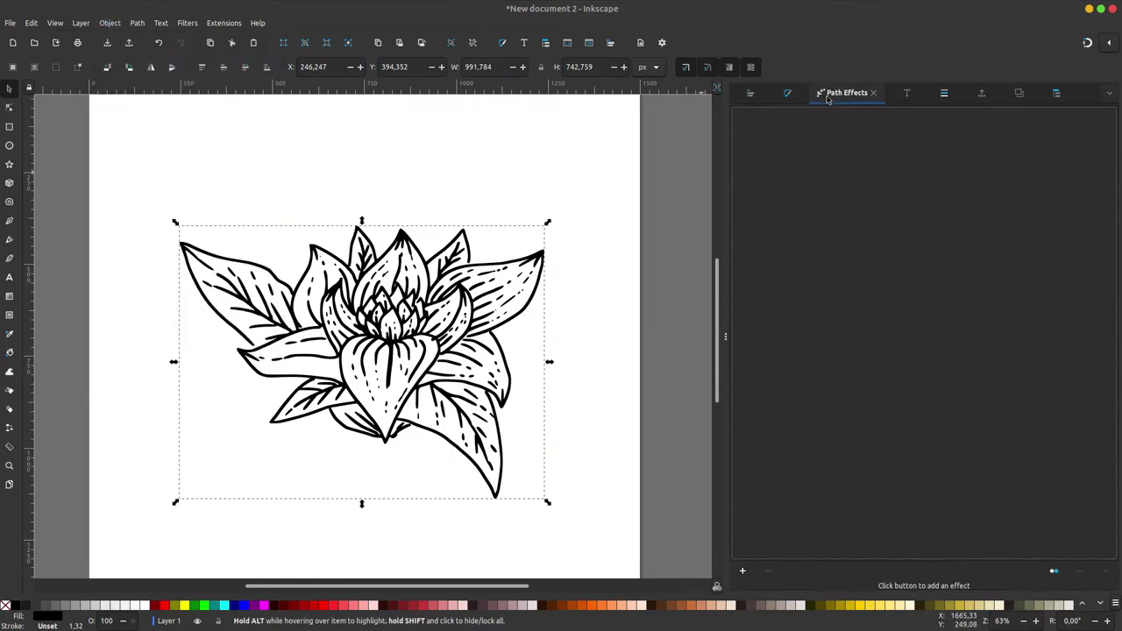
left_click(872, 94)
left_click(872, 95)
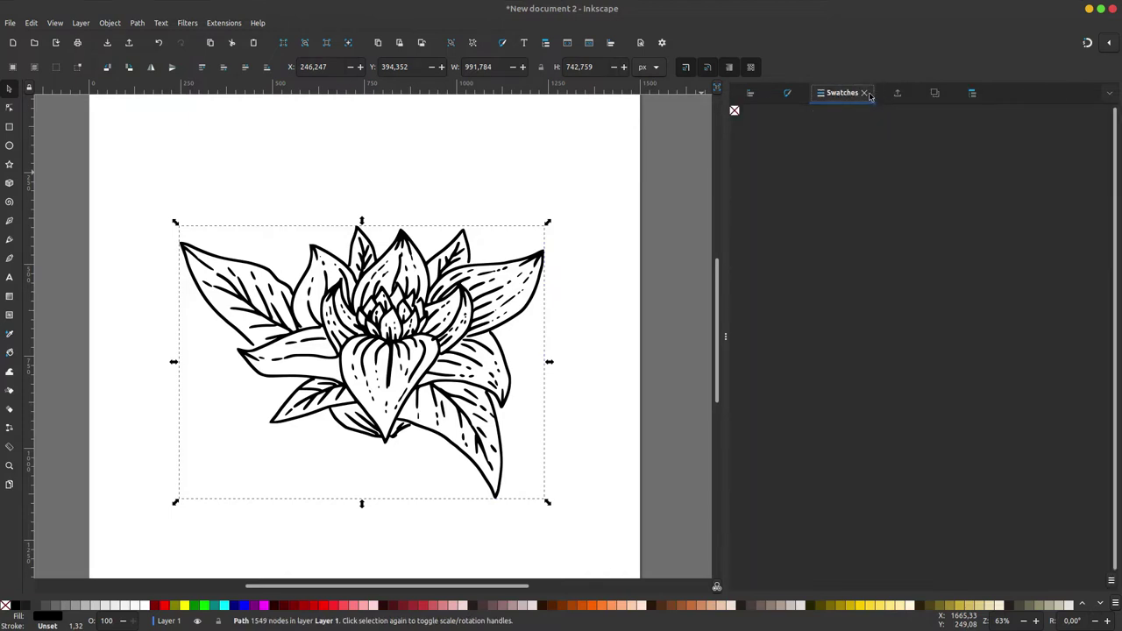
left_click(865, 96)
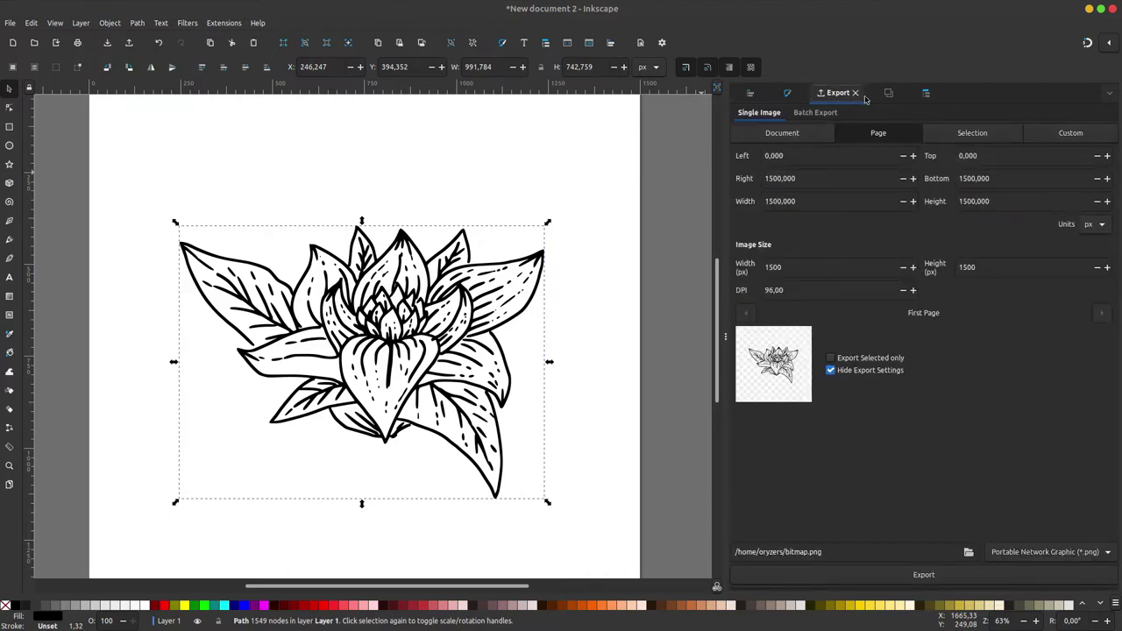
left_click(864, 95)
left_click(875, 93)
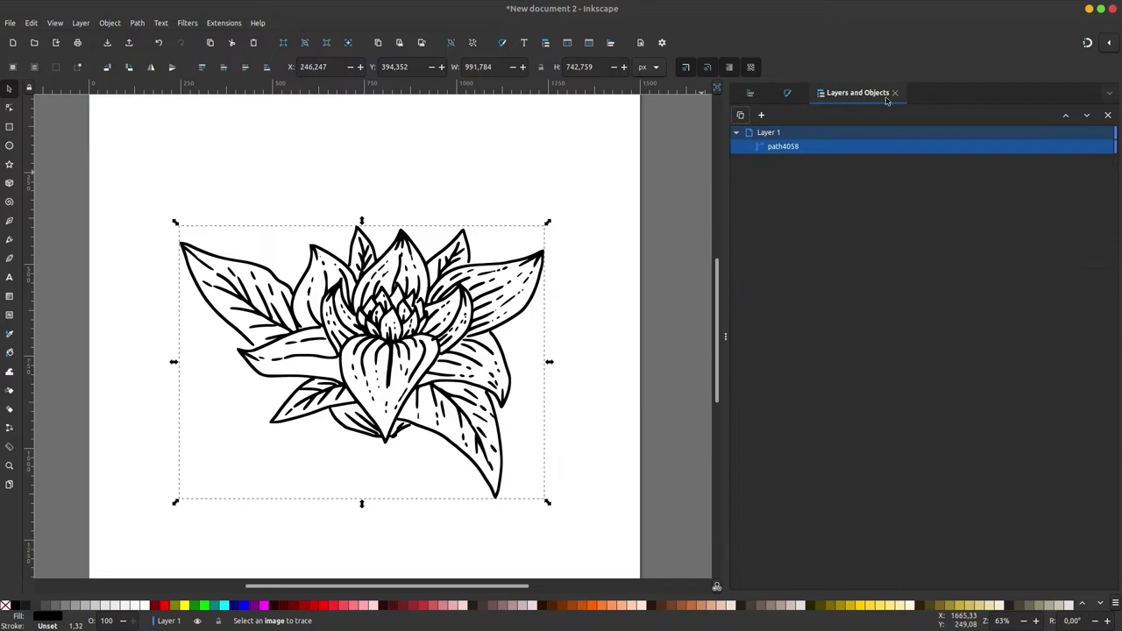
left_click_drag(726, 340, 933, 322)
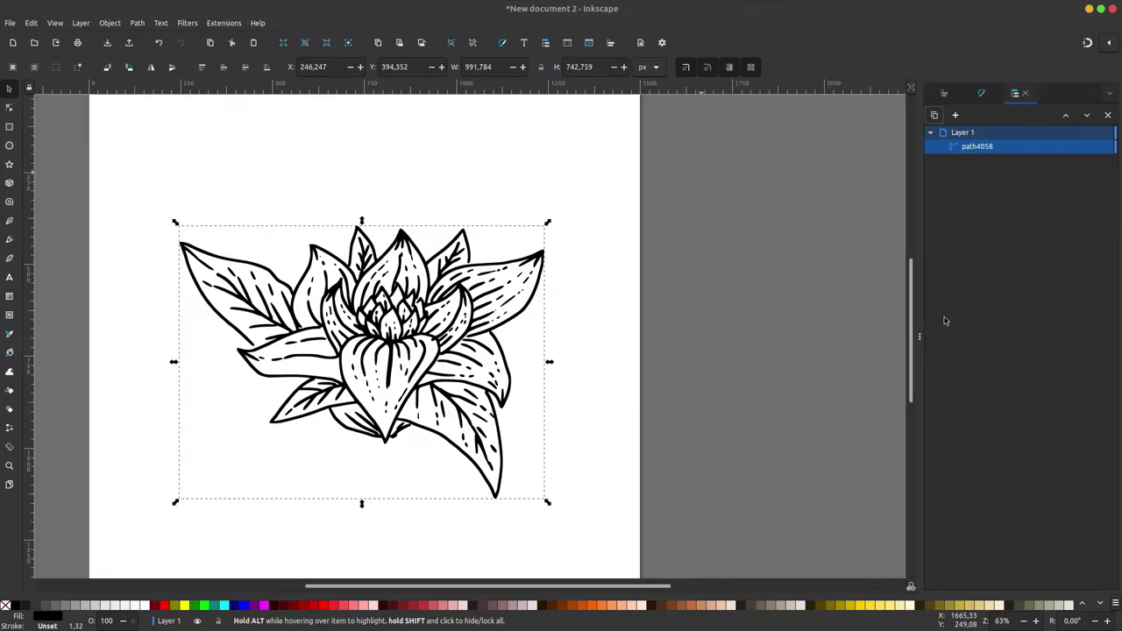
Add a new layer named 'warna' below Layer 1 and pick the Pencil tool
left_click(959, 116)
type("warna")
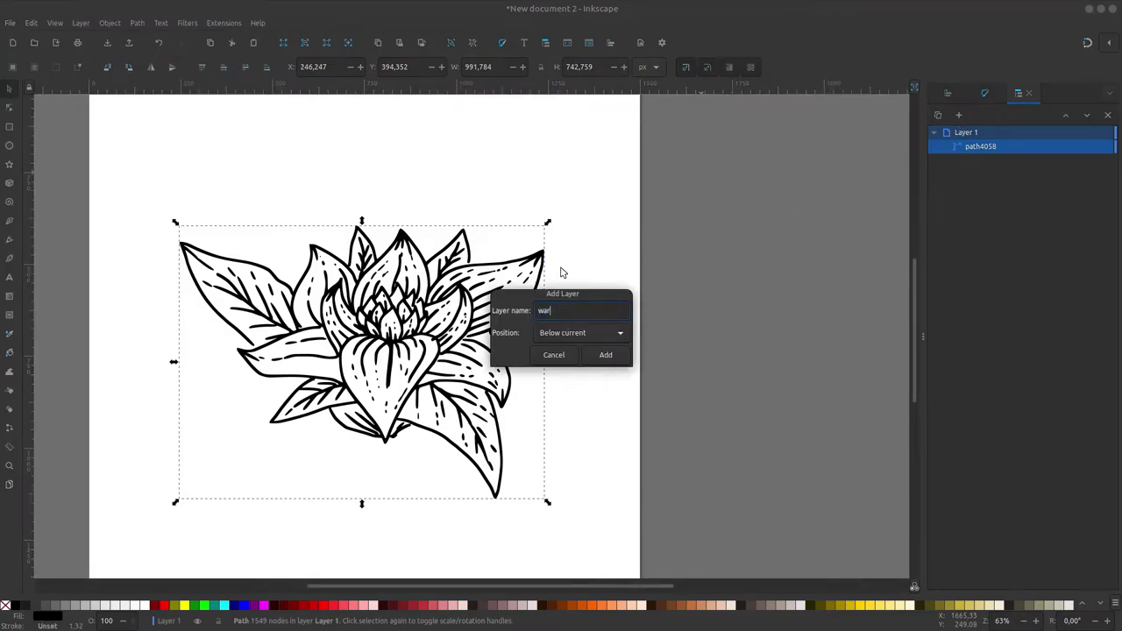
left_click(621, 337)
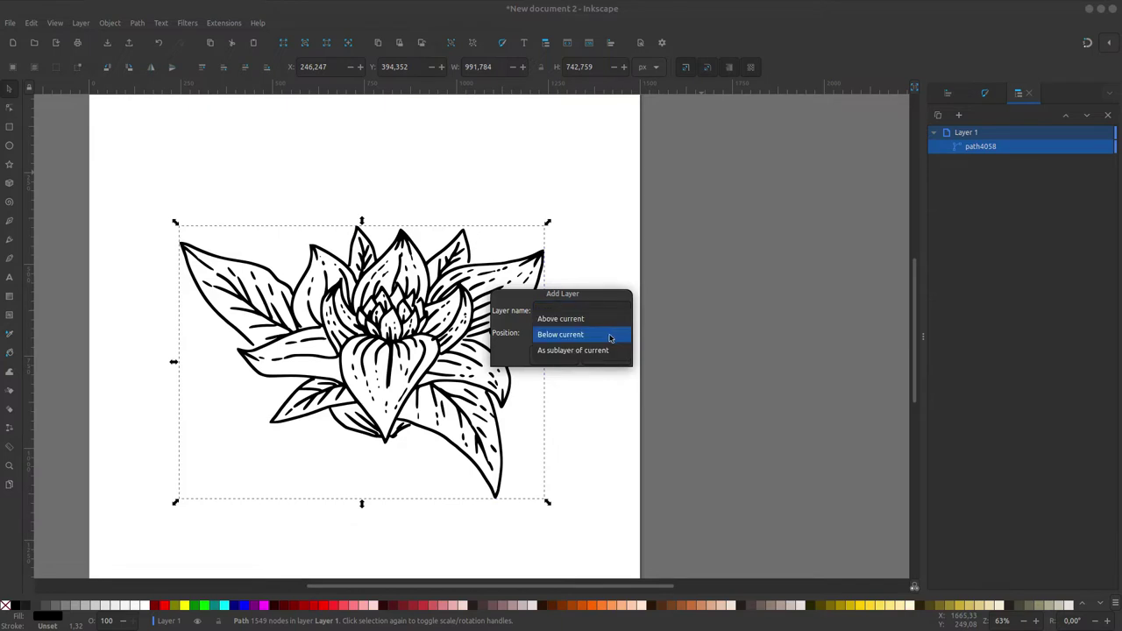
left_click(581, 337)
left_click(610, 357)
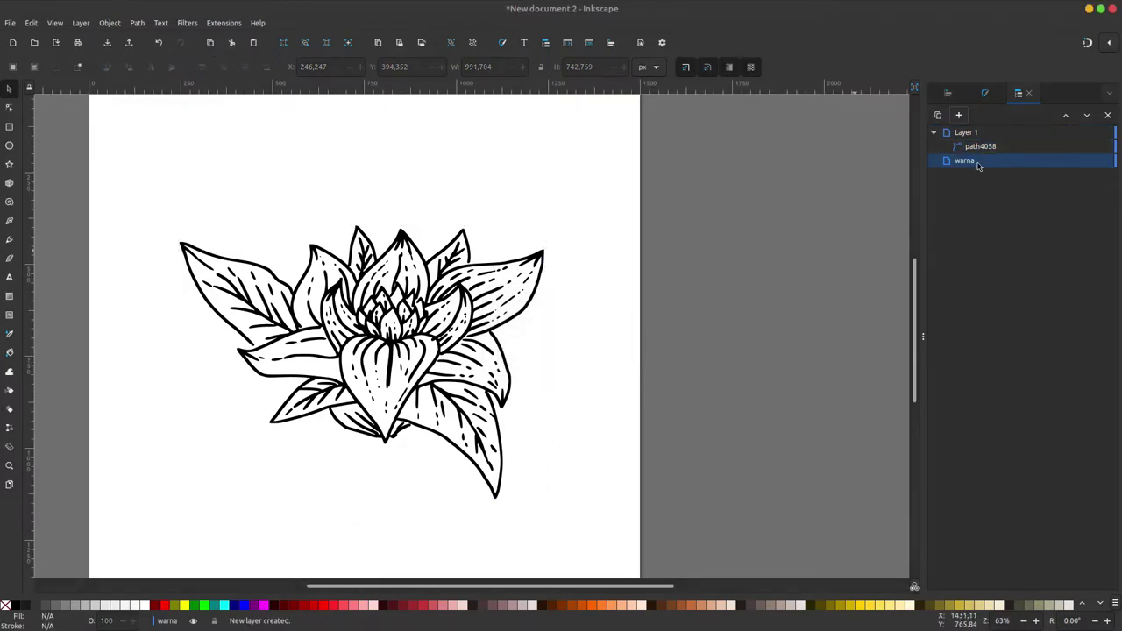
left_click(10, 240)
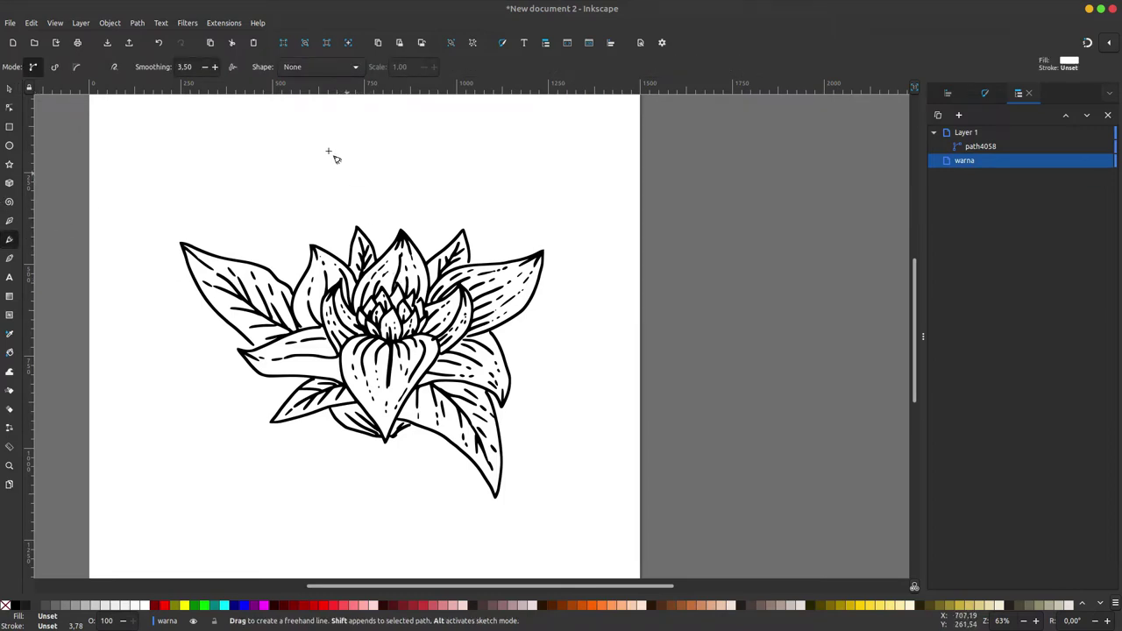
Pencil-trace the front centre petal and fill it pale cream
scroll(391, 324, "up", 1)
scroll(394, 316, "up", 2)
scroll(403, 307, "up", 1)
scroll(390, 294, "up", 1)
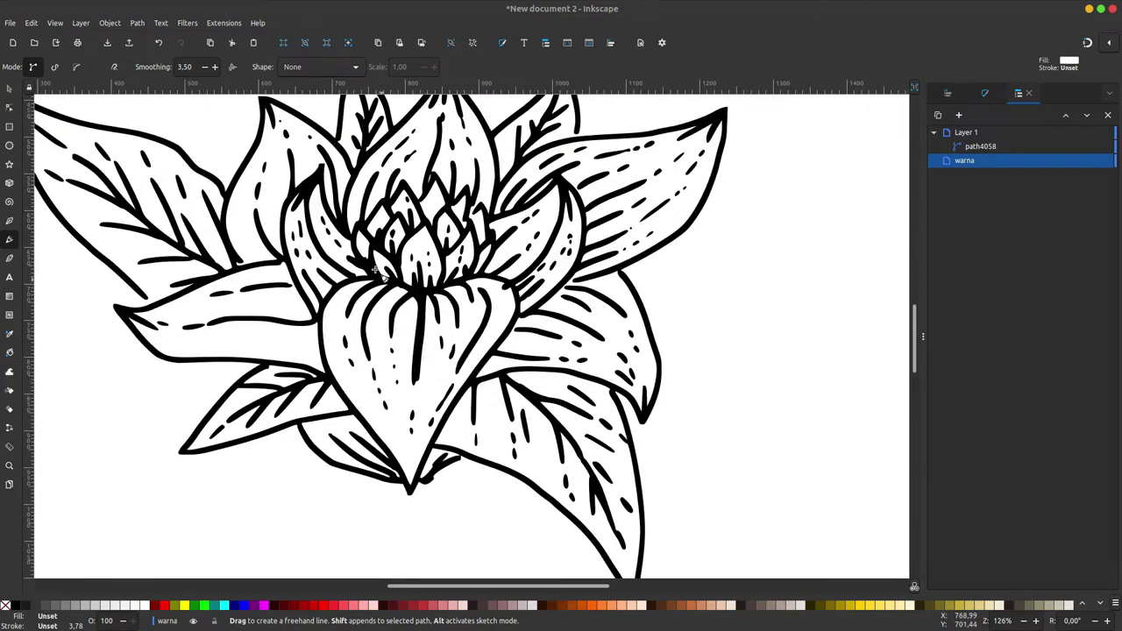
scroll(382, 275, "down", 1)
left_click_drag(367, 254, 347, 251)
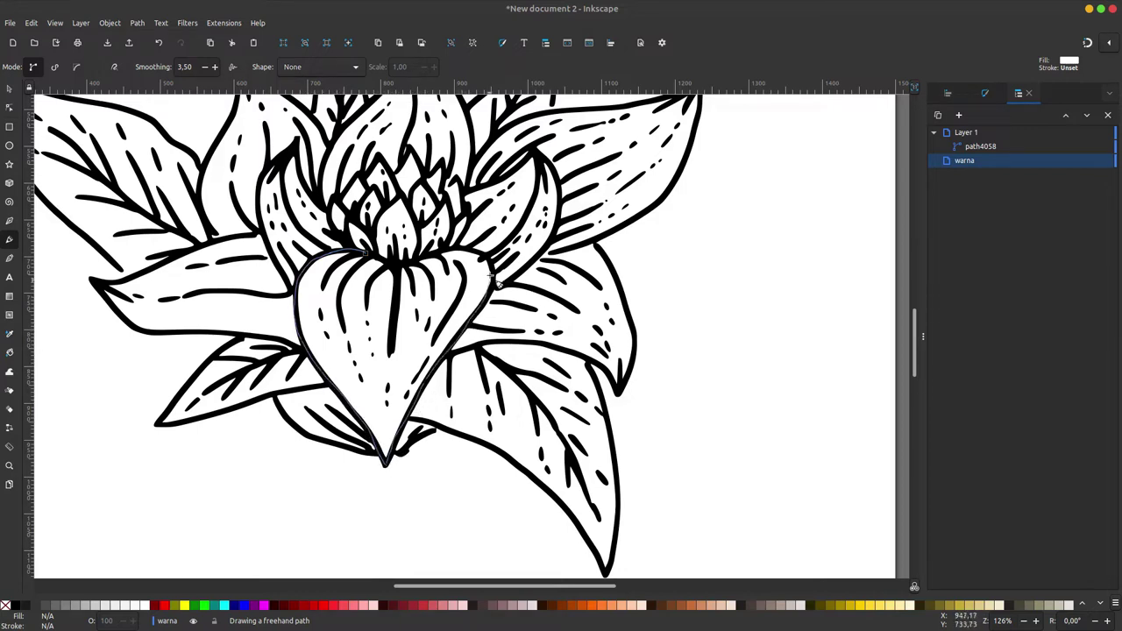
left_click_drag(443, 258, 372, 256)
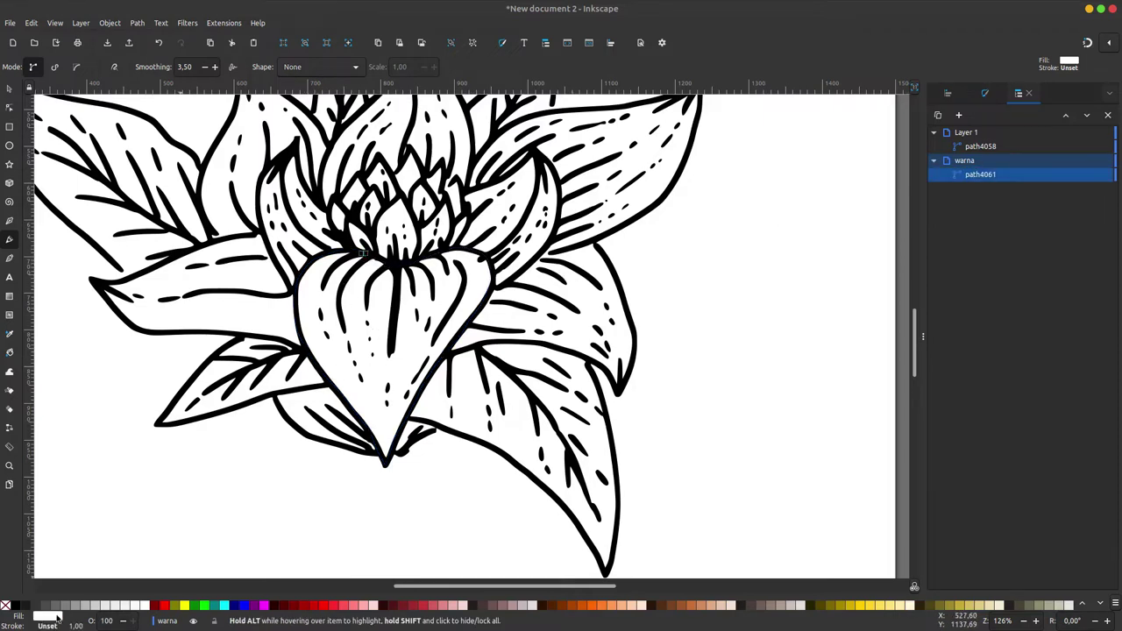
left_click(57, 617)
left_click(1080, 239)
left_click_drag(1056, 302, 1052, 350)
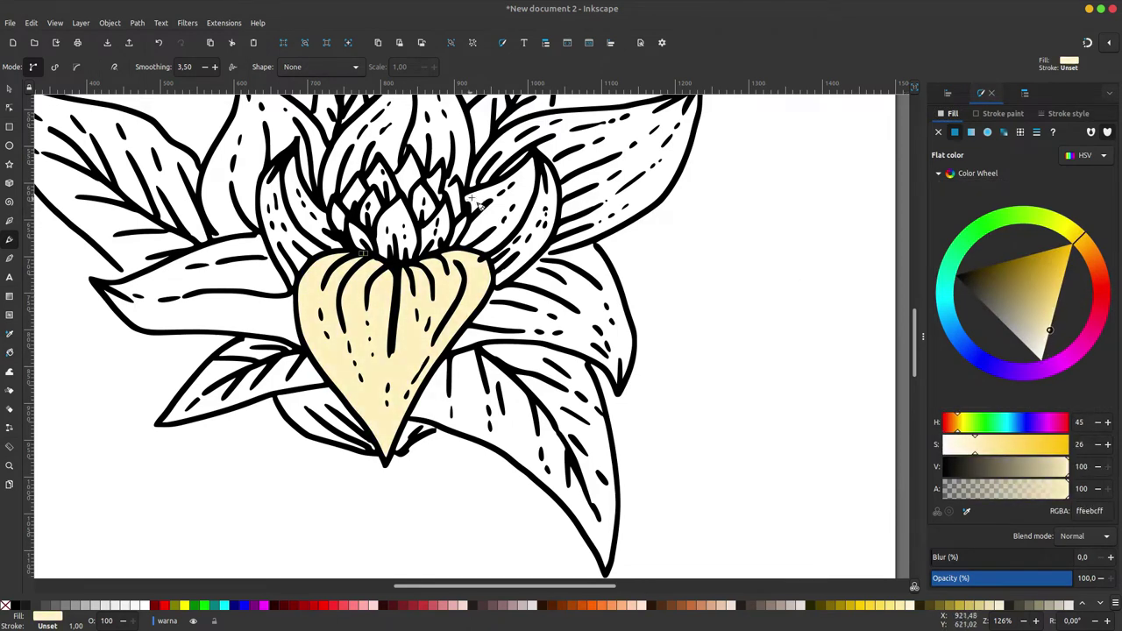
Trace the right inner petal as another pale cream fill
mouse_move(466, 197)
left_mouse_down()
mouse_move(511, 185)
mouse_move(526, 230)
left_mouse_up()
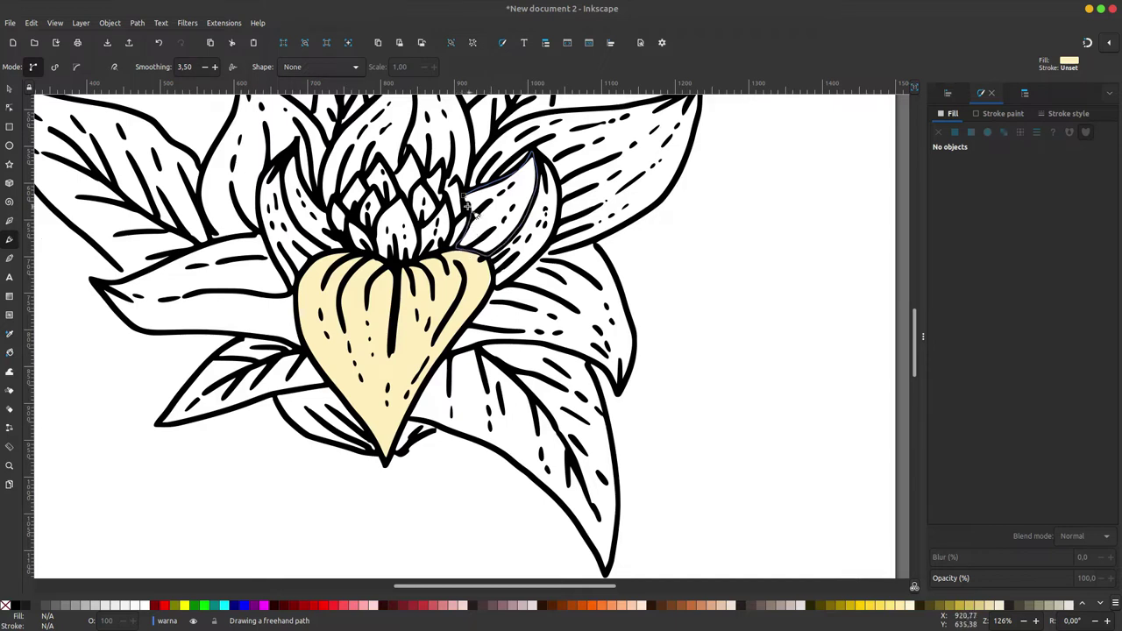
left_click_drag(469, 208, 466, 199)
left_click_drag(537, 154, 566, 202)
mouse_move(553, 247)
left_mouse_down()
mouse_move(526, 271)
mouse_move(485, 261)
mouse_move(538, 163)
left_mouse_up()
scroll(439, 263, "up", 2)
scroll(368, 333, "up", 3)
Trace pale cream fills for the top centre petal and the upper-right leaf
left_click_drag(323, 363, 409, 207)
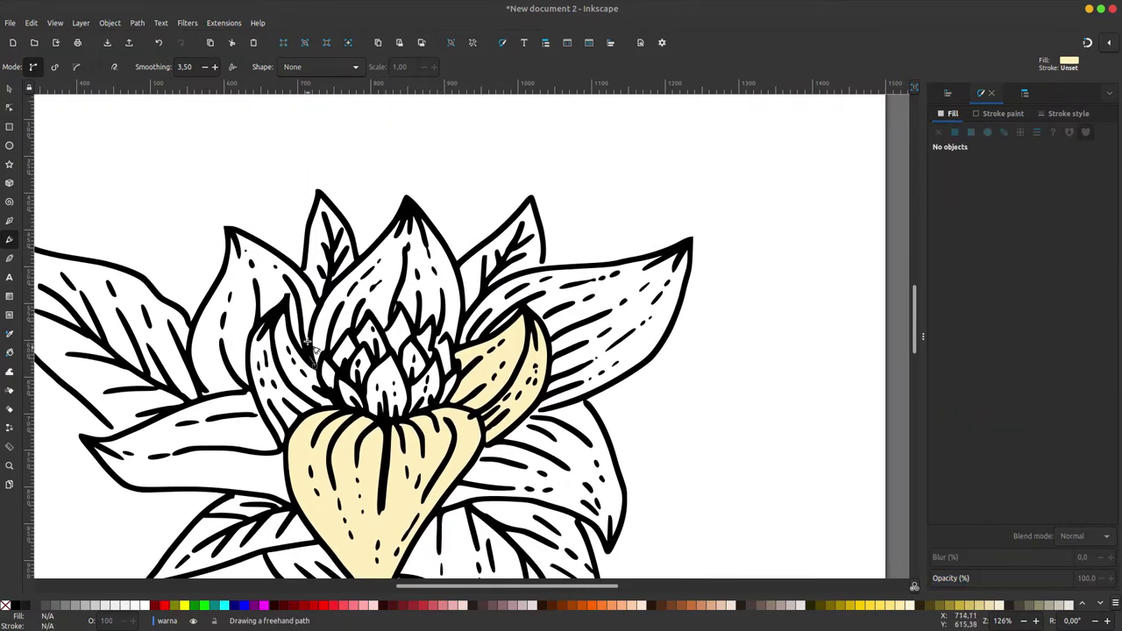
mouse_move(453, 253)
left_mouse_down()
mouse_move(458, 339)
mouse_move(380, 331)
left_mouse_up()
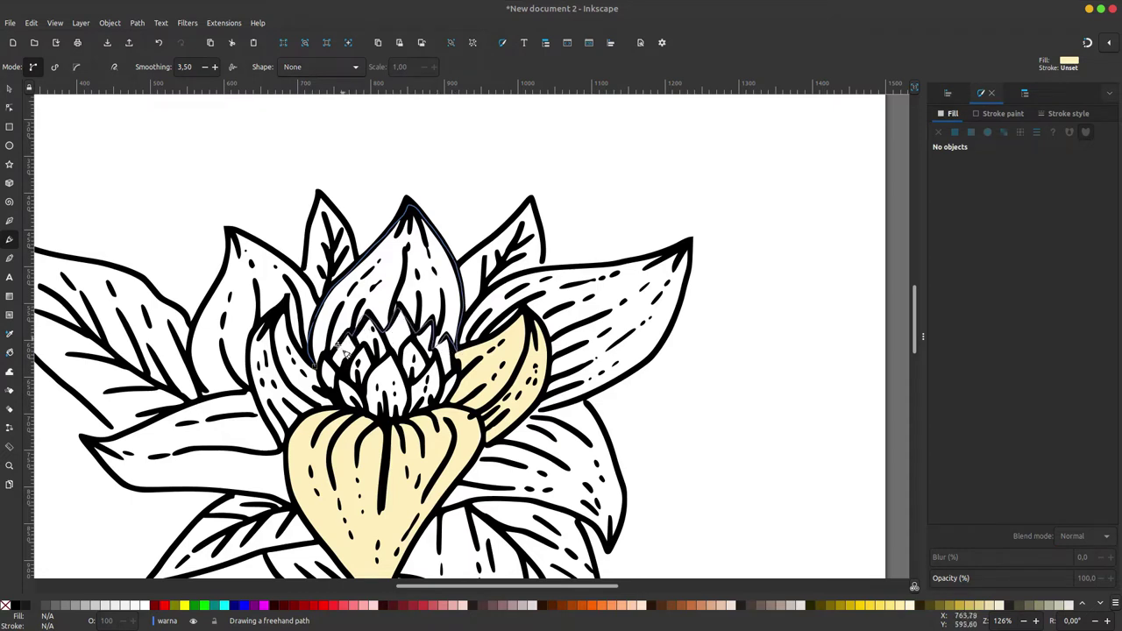
left_click_drag(326, 373, 324, 365)
left_click_drag(465, 326, 690, 251)
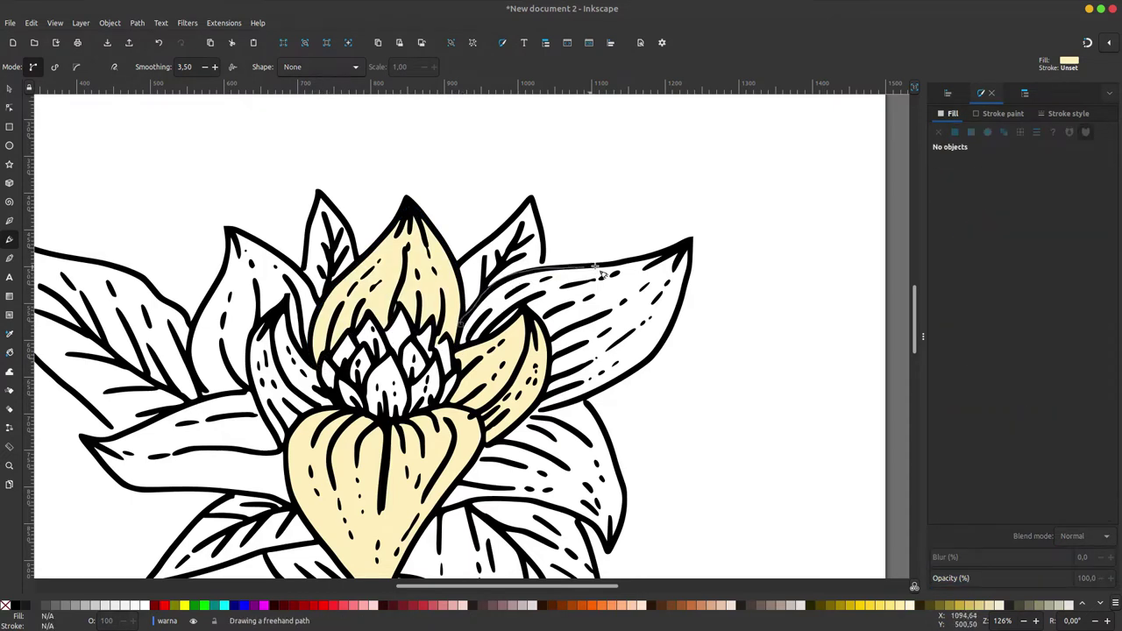
mouse_move(690, 293)
left_mouse_down()
mouse_move(657, 355)
mouse_move(585, 410)
mouse_move(514, 404)
left_mouse_up()
left_click_drag(458, 344, 463, 330)
scroll(456, 298, "down", 3)
scroll(455, 263, "left", 5)
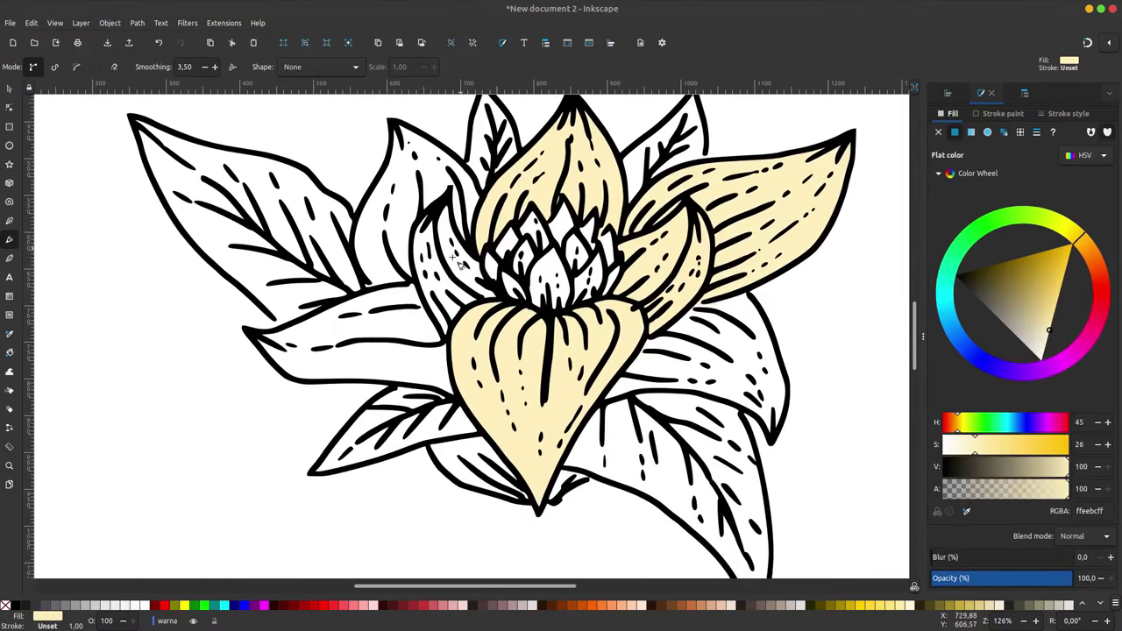
Trace pale yellow fills for the left inner petal, upper-left back petal and lower-left leaf
left_click_drag(469, 248, 448, 197)
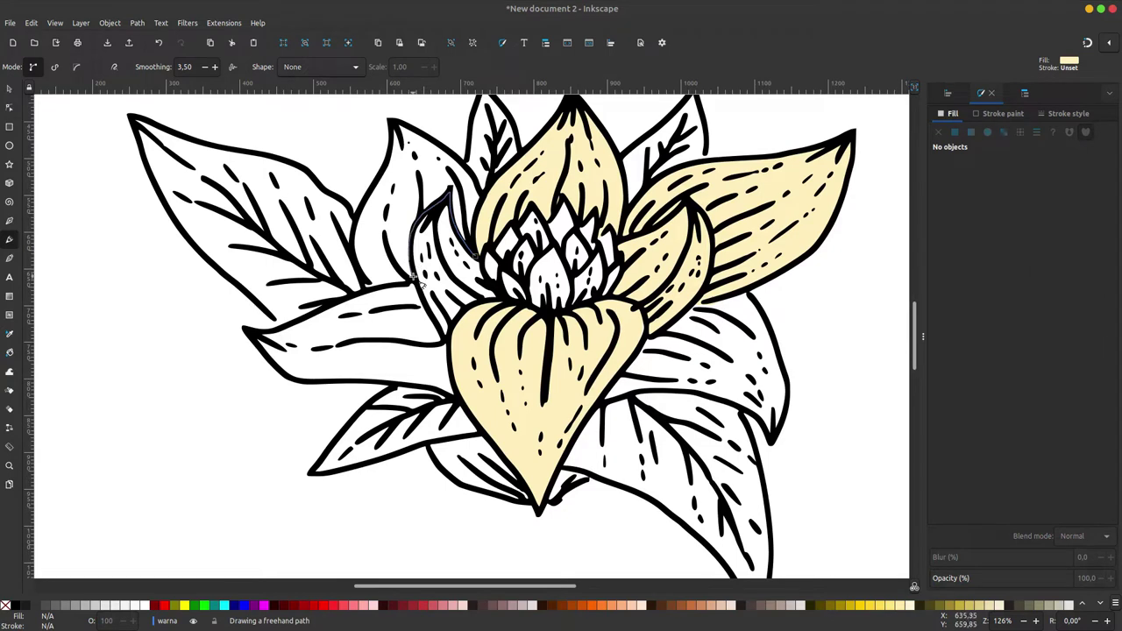
left_click_drag(430, 303, 478, 259)
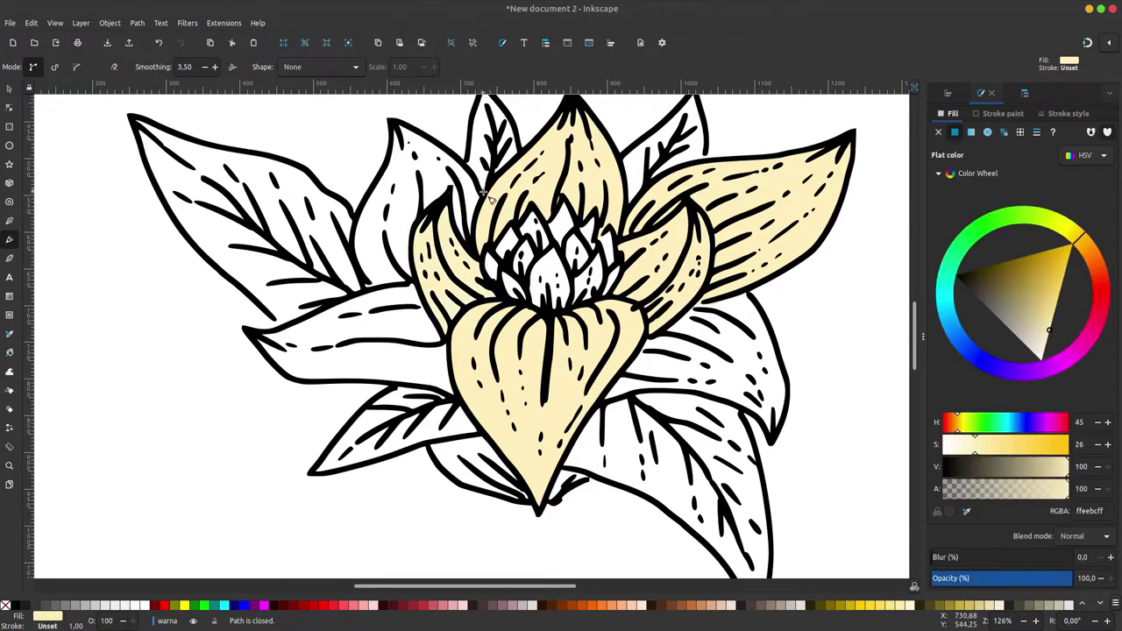
left_click_drag(449, 153, 392, 132)
mouse_move(361, 222)
left_mouse_down()
mouse_move(369, 300)
mouse_move(382, 307)
mouse_move(273, 338)
left_mouse_up()
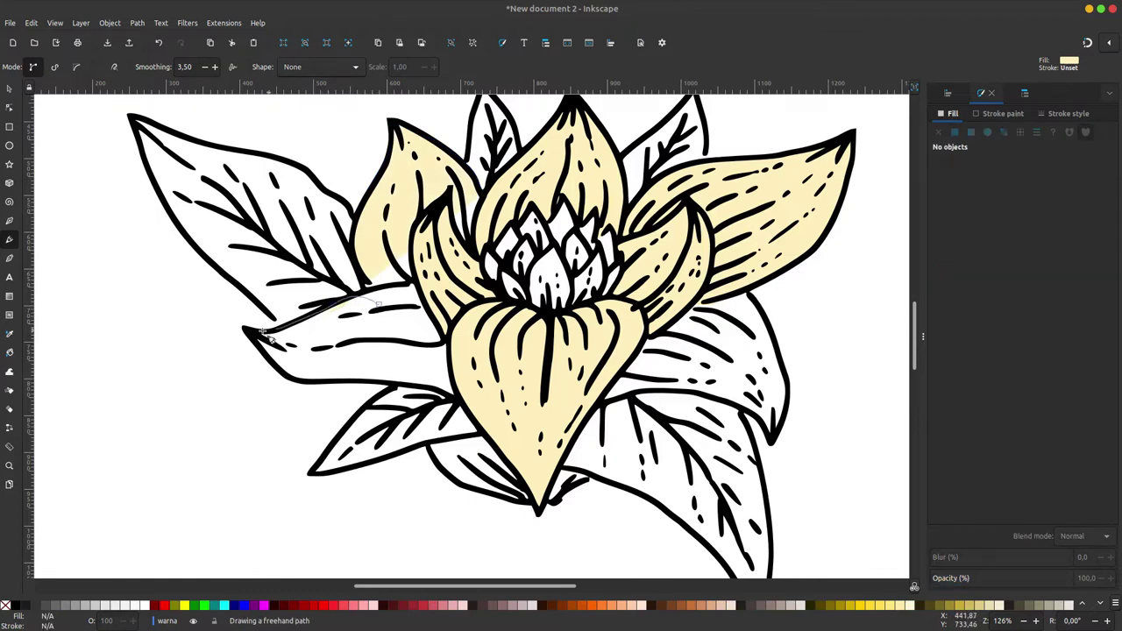
mouse_move(498, 396)
left_mouse_down()
mouse_move(473, 324)
mouse_move(474, 193)
mouse_move(367, 267)
left_mouse_up()
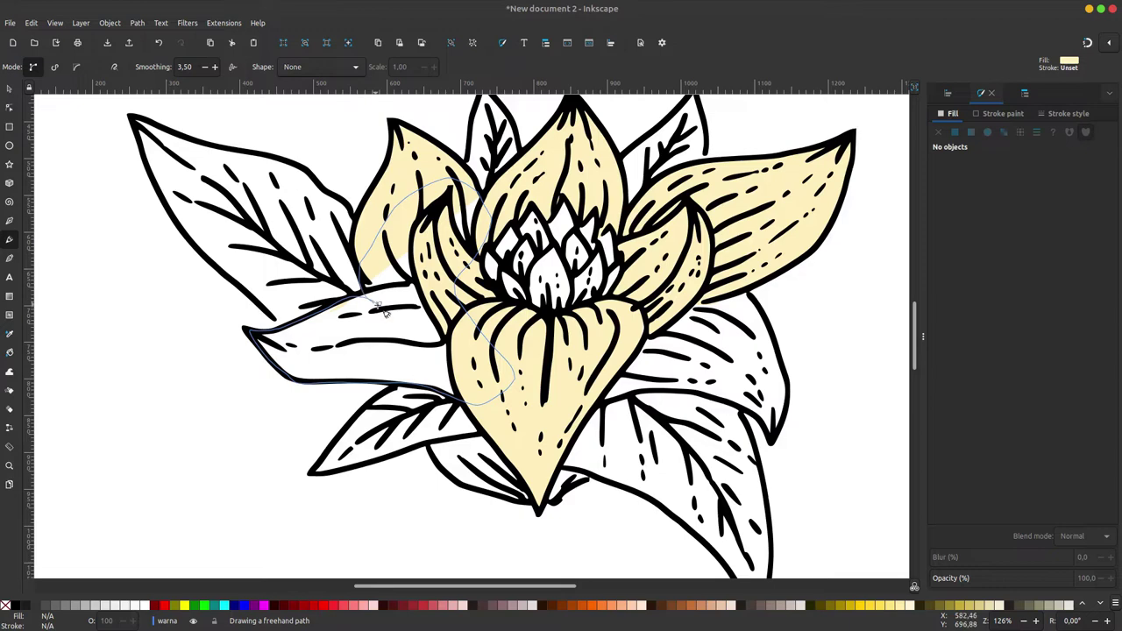
left_click_drag(383, 312, 377, 306)
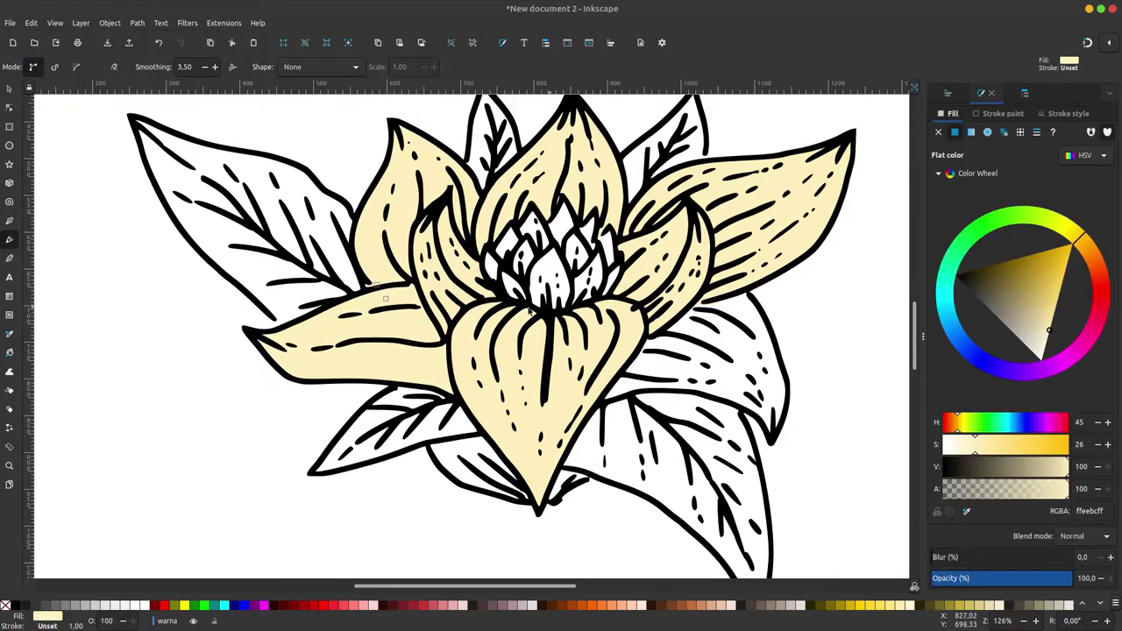
scroll(530, 310, "up", 1)
scroll(462, 295, "up", 1)
Outline the centre petal cluster and fill it light orange (ffb95b)
left_click_drag(469, 307, 452, 253)
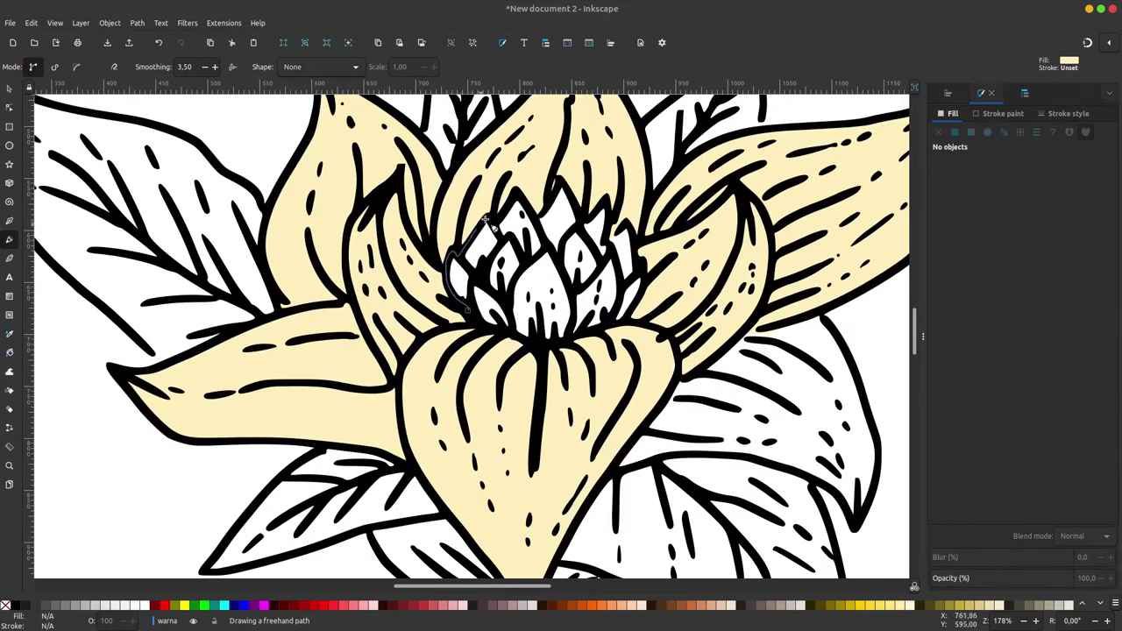
mouse_move(526, 200)
left_mouse_down()
mouse_move(558, 187)
mouse_move(597, 218)
left_mouse_up()
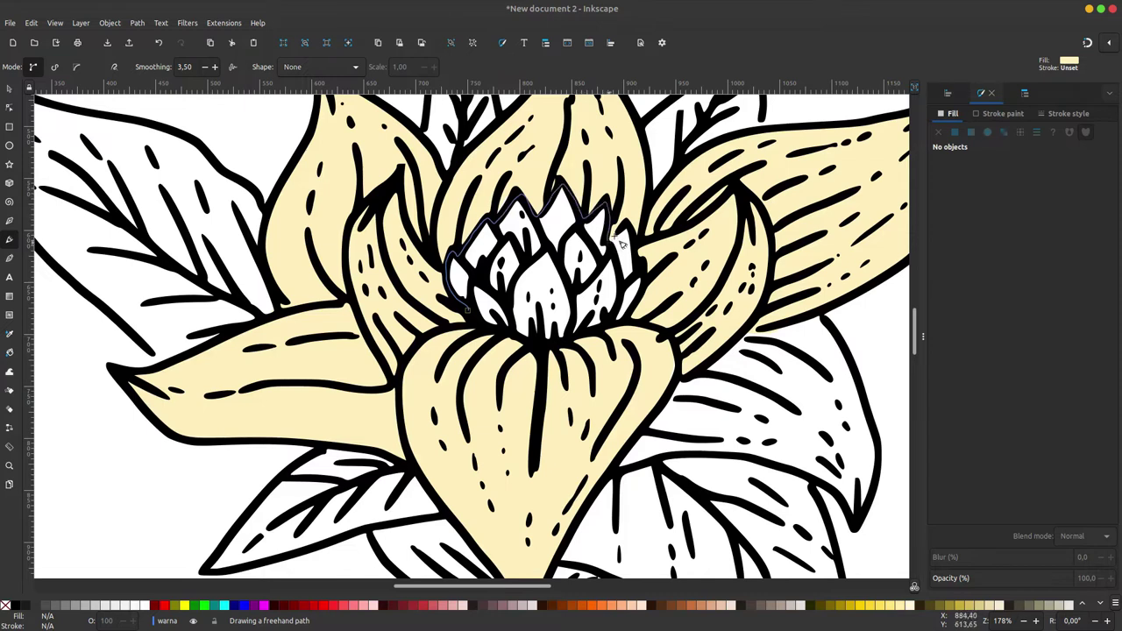
left_click_drag(626, 326, 530, 340)
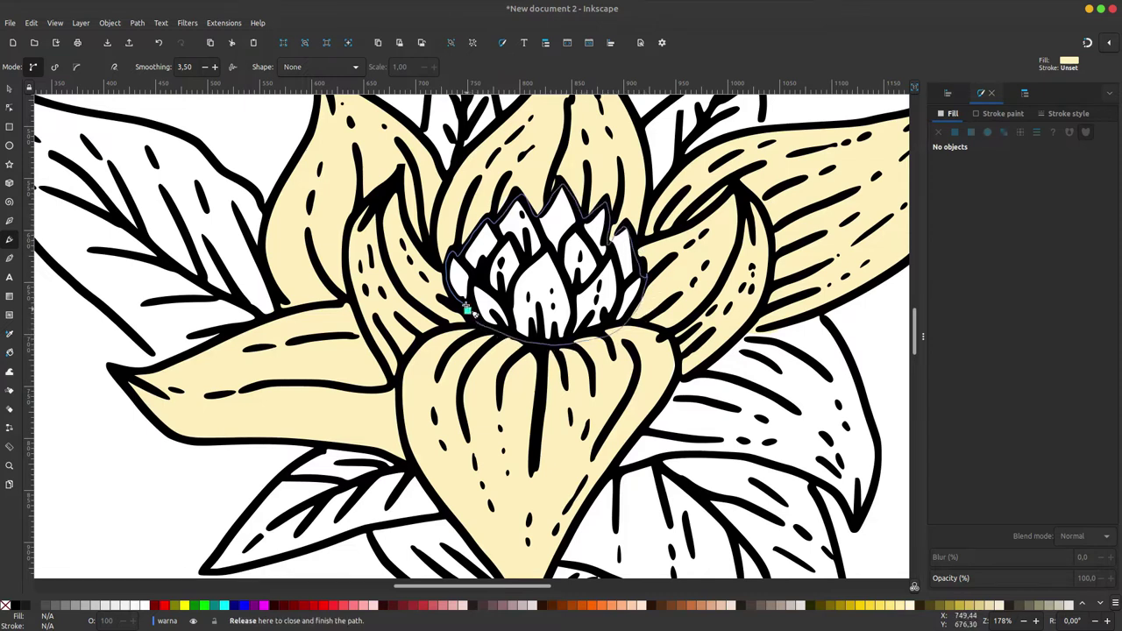
left_click_drag(466, 308, 469, 306)
left_click(1085, 253)
left_click(1062, 296)
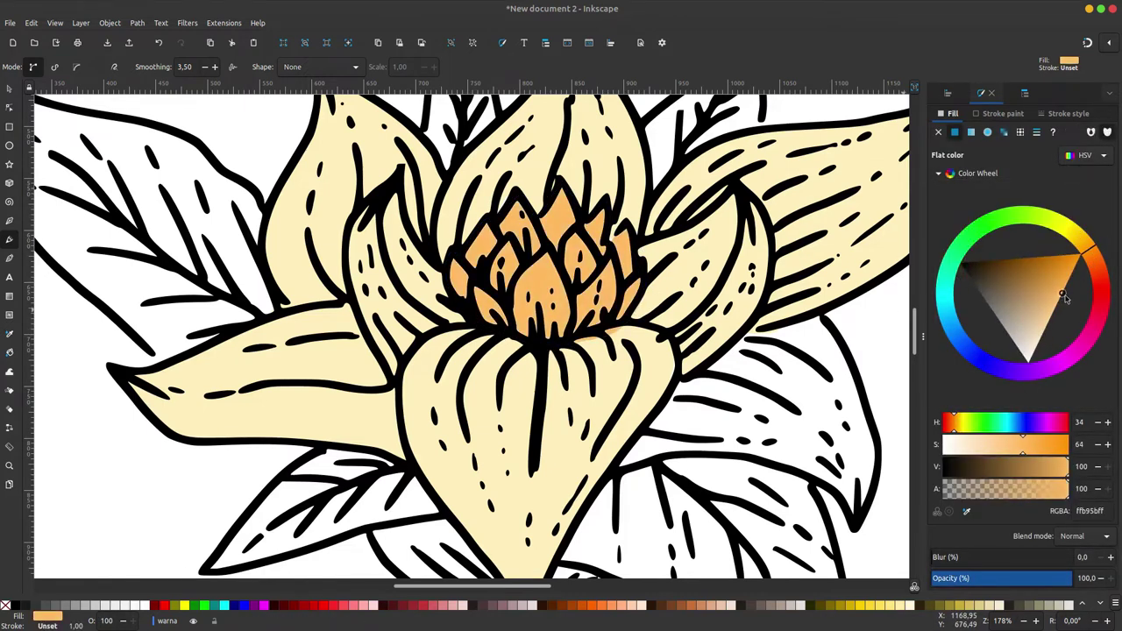
Trace the upper-left leaf and fill it dark green (4d844f)
scroll(298, 421, "up", 2)
scroll(298, 420, "left", 4)
key("Escape")
left_click_drag(289, 411, 218, 351)
mouse_move(125, 201)
left_mouse_down()
mouse_move(107, 142)
mouse_move(162, 156)
left_mouse_up()
mouse_move(226, 192)
left_mouse_down()
mouse_move(355, 217)
mouse_move(412, 272)
mouse_move(463, 370)
mouse_move(347, 453)
mouse_move(319, 438)
left_mouse_up()
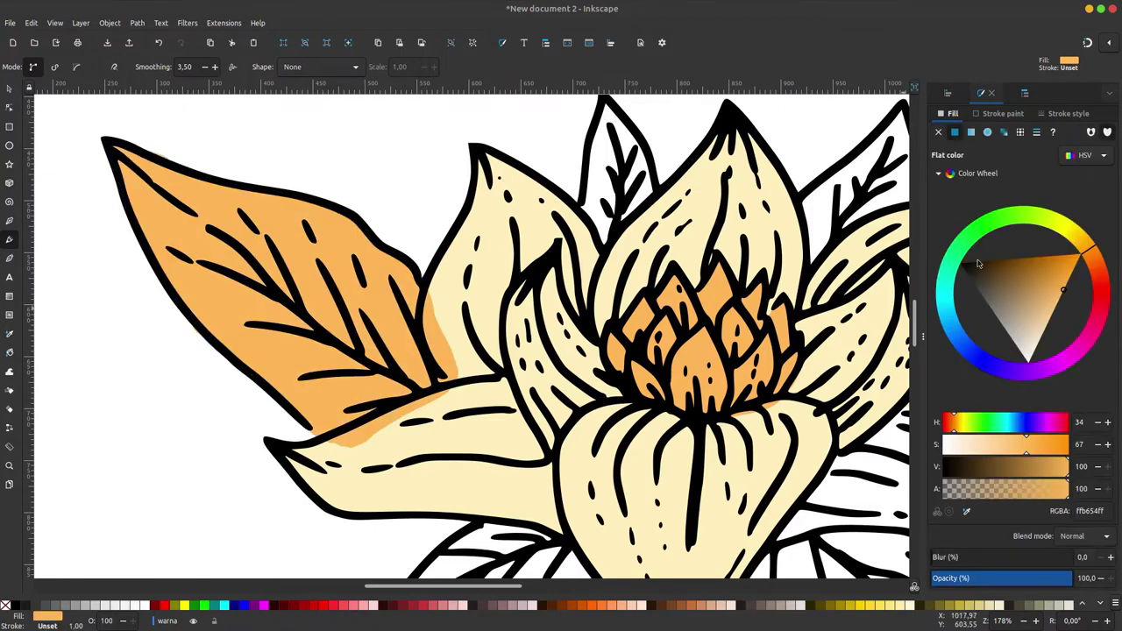
left_click(980, 226)
left_click(1026, 312)
Pencil-trace an extra green patch below the upper-left leaf
scroll(523, 298, "right", 2)
scroll(523, 299, "up", 1)
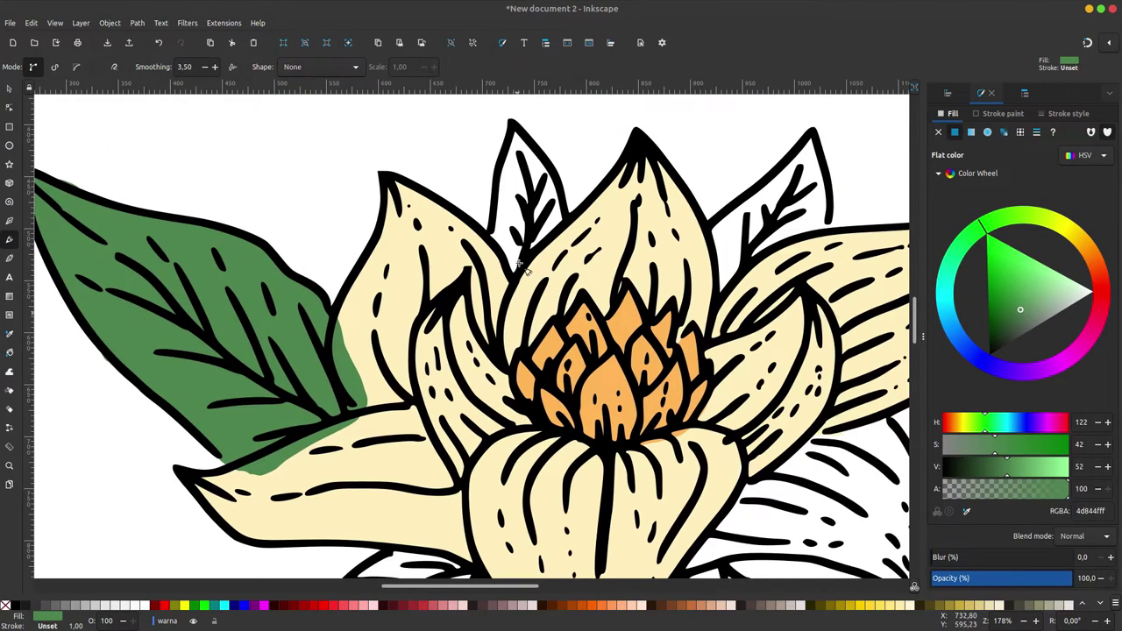
left_click(9, 88)
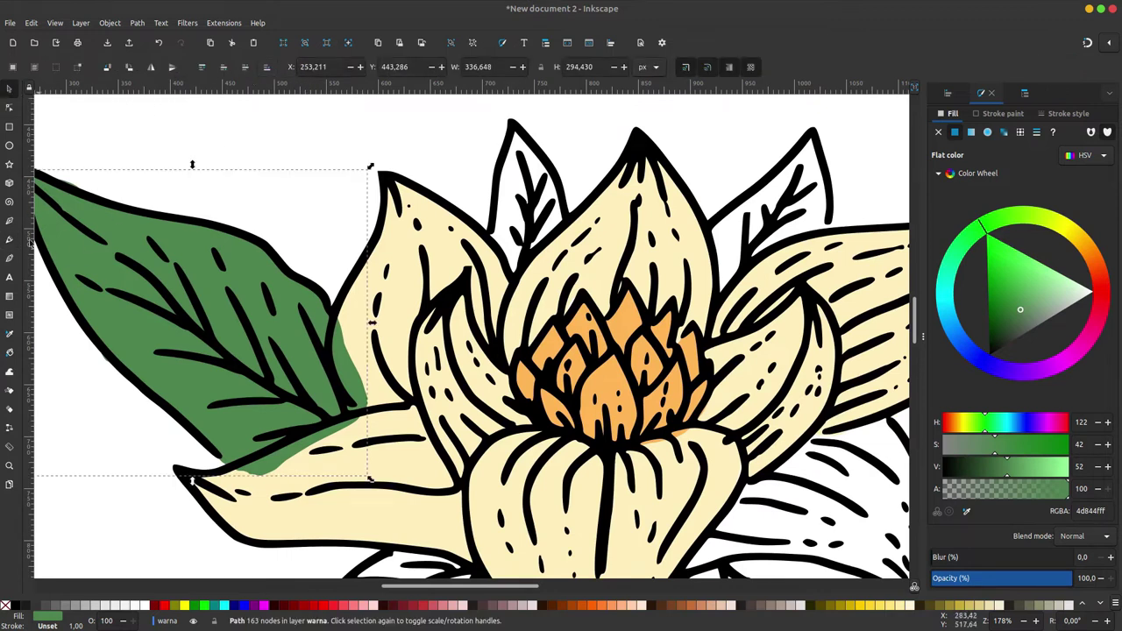
key("Escape")
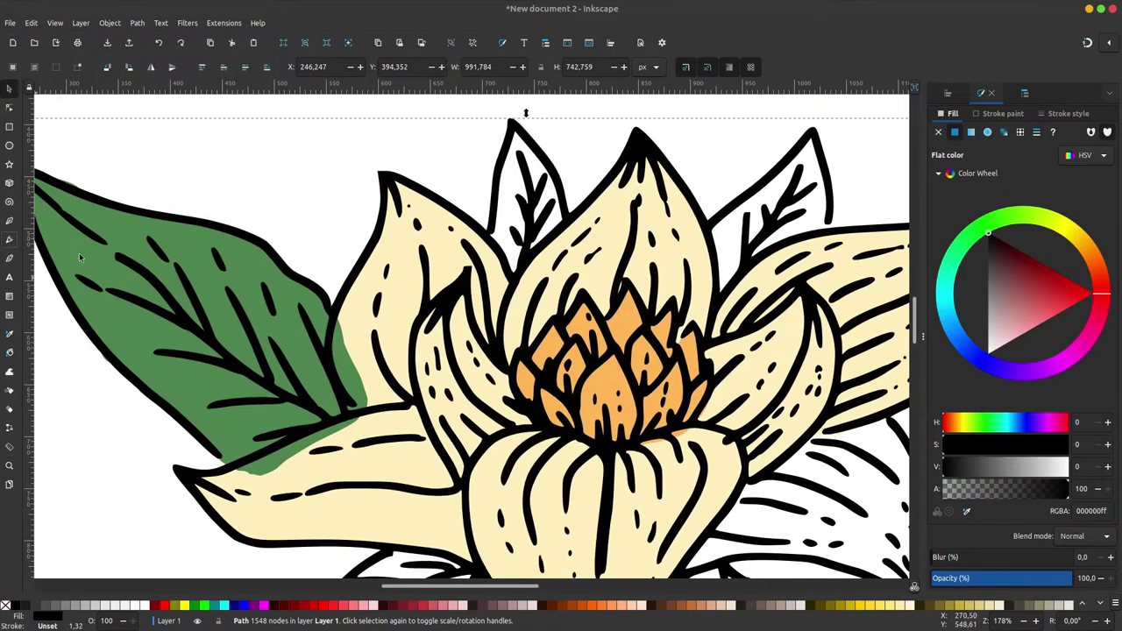
key("p")
mouse_move(331, 366)
left_mouse_down()
mouse_move(326, 435)
mouse_move(272, 450)
left_mouse_up()
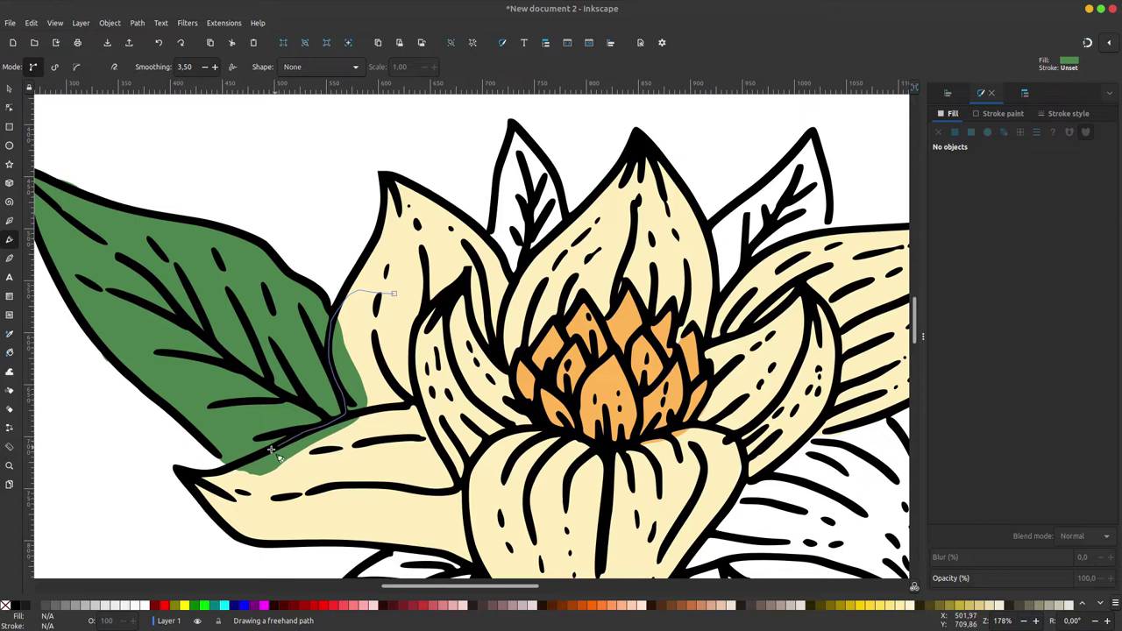
left_click_drag(279, 508, 393, 295)
Remove the stray green patch with undo and return to the Pencil tool
key("s")
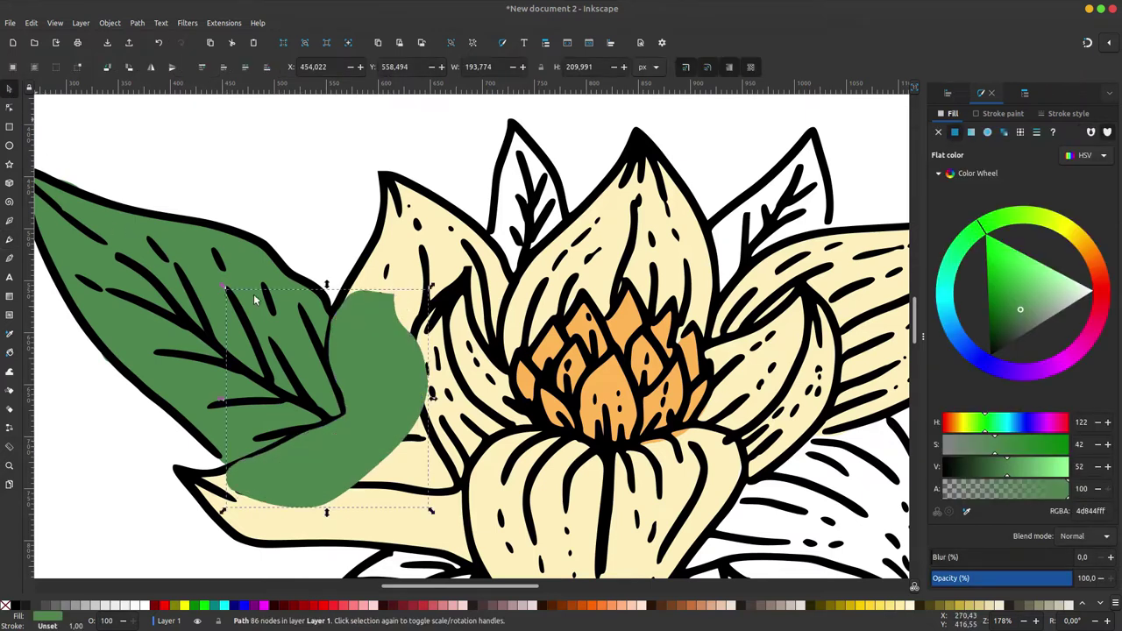
key("Escape")
left_click(250, 267)
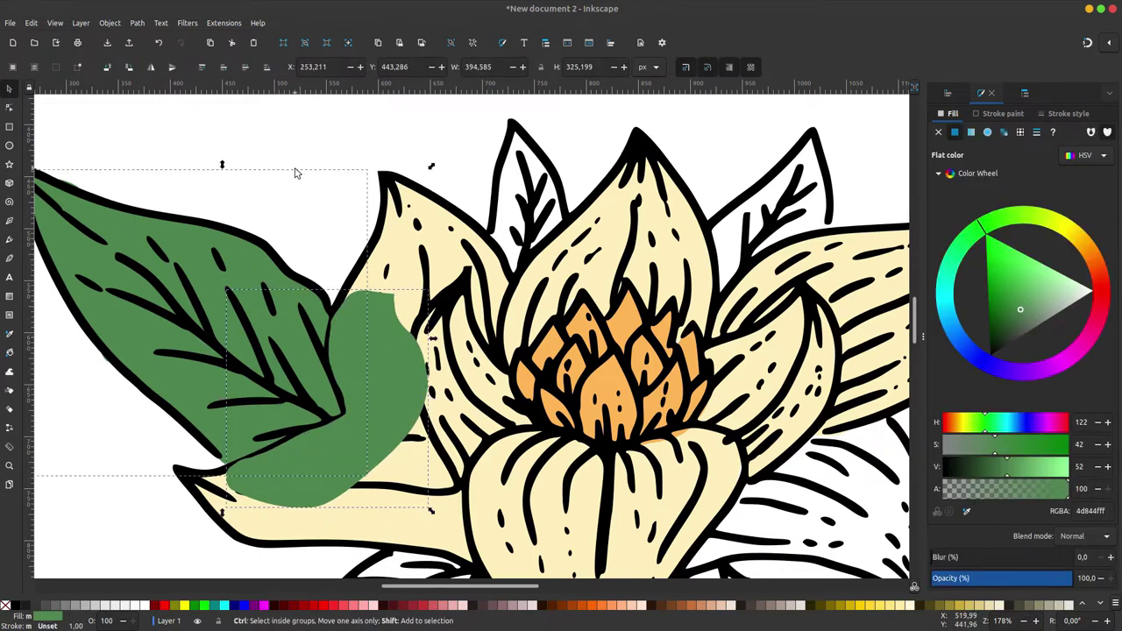
key("ctrl+z")
left_click(9, 239)
scroll(487, 240, "up", 1)
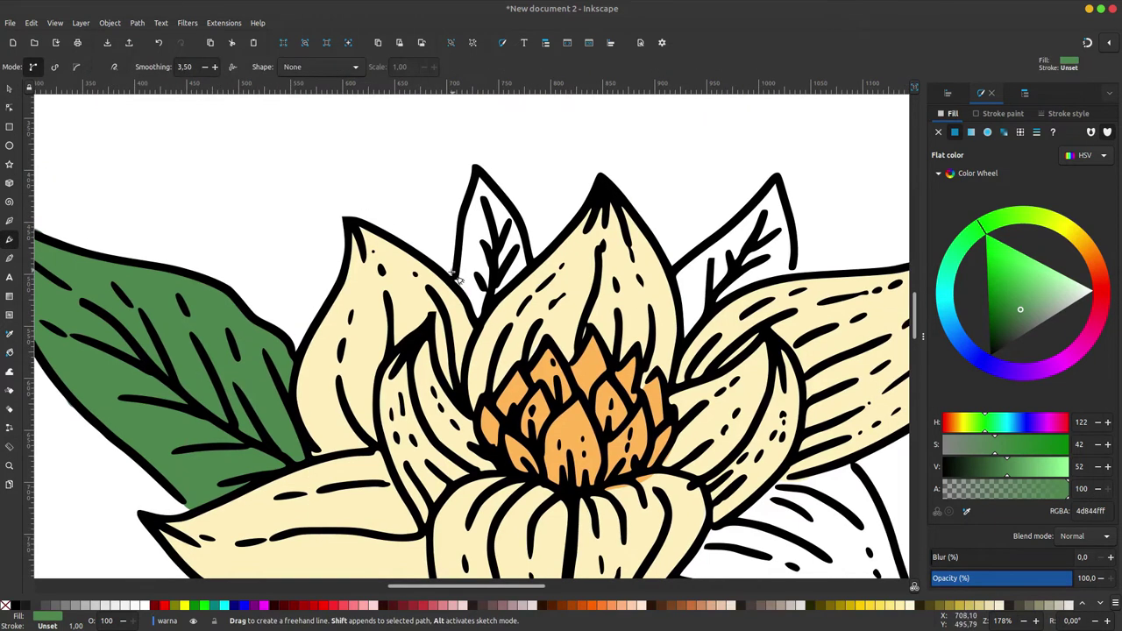
Trace green fills for the small leaf behind the top petals and the lower-right leaf
mouse_move(454, 279)
left_mouse_down()
mouse_move(473, 189)
mouse_move(519, 214)
left_mouse_up()
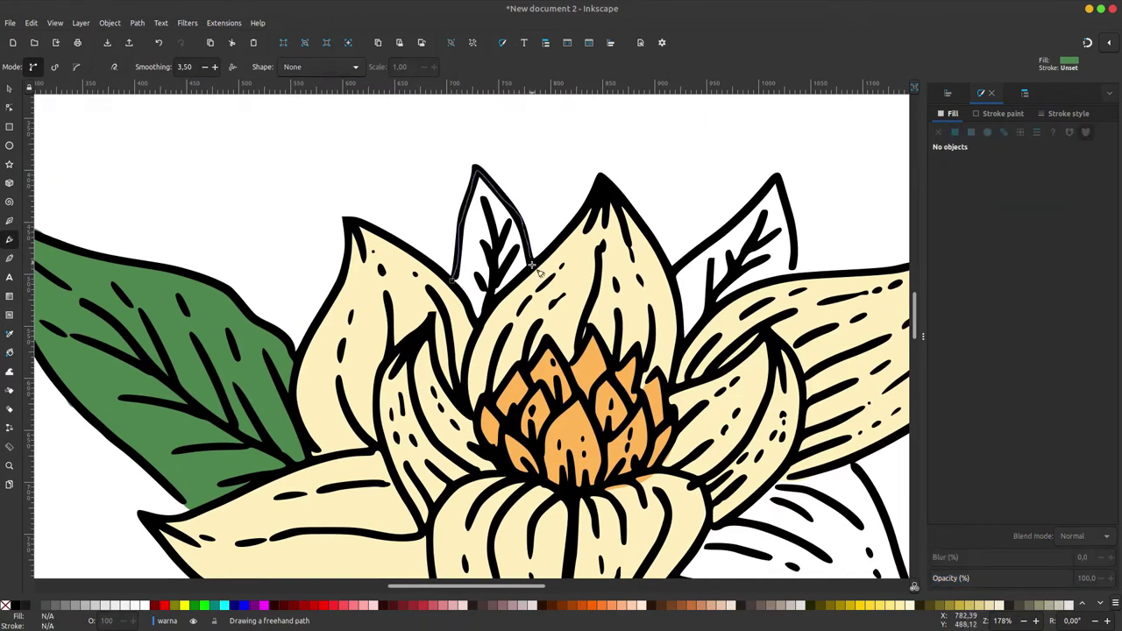
left_click_drag(532, 265, 455, 279)
mouse_move(670, 269)
left_mouse_down()
mouse_move(765, 189)
mouse_move(681, 320)
mouse_move(672, 271)
left_mouse_up()
scroll(526, 227, "down", 6)
scroll(526, 228, "right", 8)
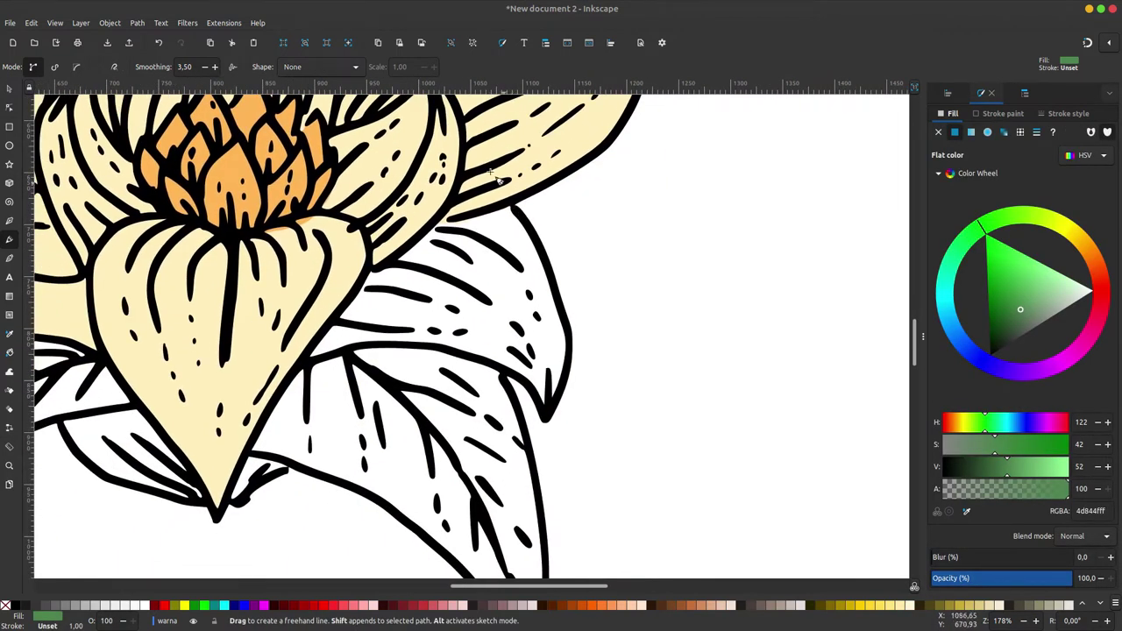
scroll(498, 178, "down", 4)
scroll(498, 178, "left", 2)
mouse_move(561, 237)
left_mouse_down()
mouse_move(608, 421)
mouse_move(586, 531)
mouse_move(517, 440)
mouse_move(441, 375)
mouse_move(375, 342)
mouse_move(350, 263)
mouse_move(377, 222)
mouse_move(498, 218)
mouse_move(561, 235)
left_mouse_up()
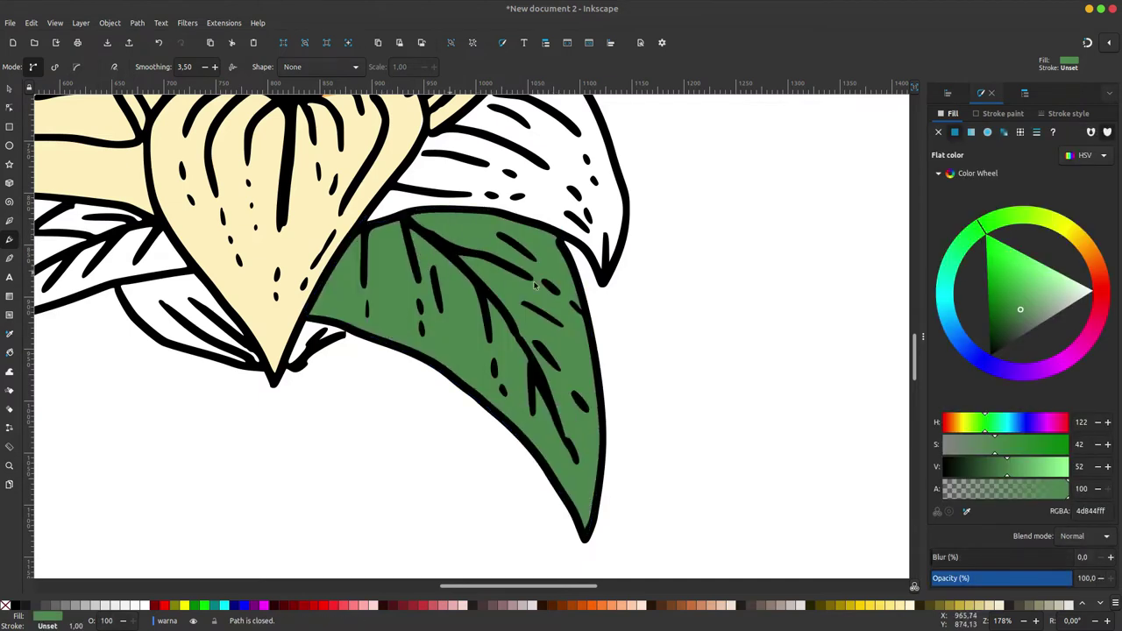
scroll(336, 253, "left", 8)
key("Escape")
Trace the white lower-right petal and fill it cream (ffeebc) using the Dropper
mouse_move(331, 247)
left_mouse_down()
mouse_move(263, 301)
mouse_move(251, 359)
mouse_move(437, 309)
mouse_move(465, 283)
mouse_move(351, 235)
left_mouse_up()
scroll(386, 324, "up", 3)
scroll(681, 251, "right", 6)
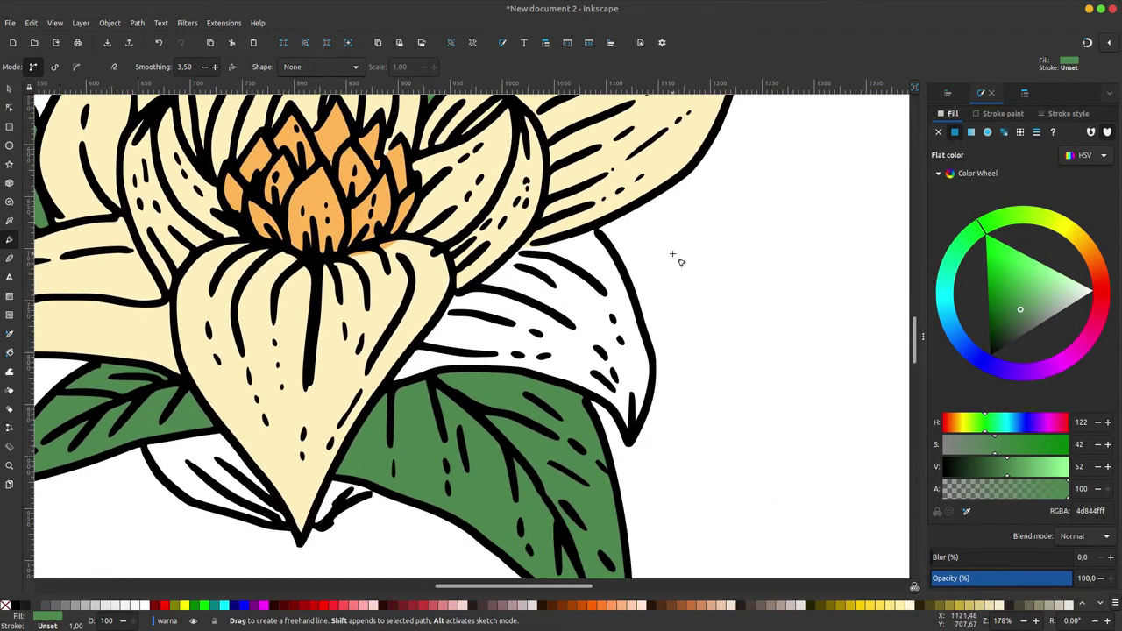
key("Escape")
mouse_move(594, 226)
left_mouse_down()
mouse_move(644, 326)
mouse_move(657, 386)
mouse_move(629, 436)
mouse_move(536, 379)
mouse_move(394, 384)
mouse_move(481, 267)
mouse_move(595, 226)
left_mouse_up()
left_click(9, 333)
left_click(93, 165)
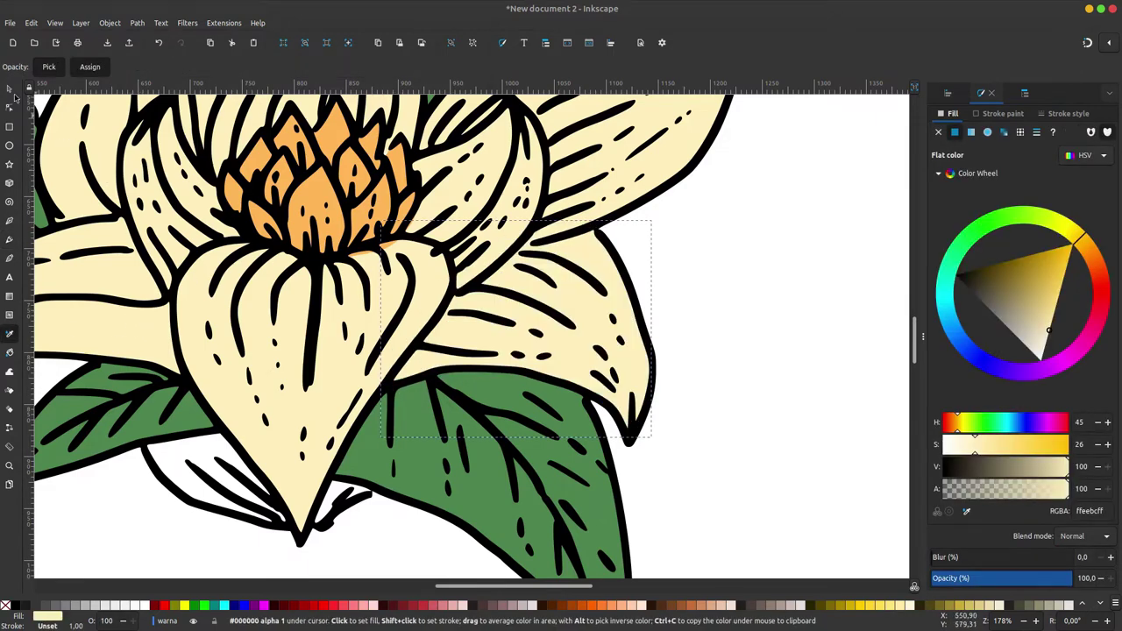
Zoom out to the whole flower and trace a cream fill on the front petal's left side
key("s")
left_click(771, 267)
scroll(614, 307, "down", 6)
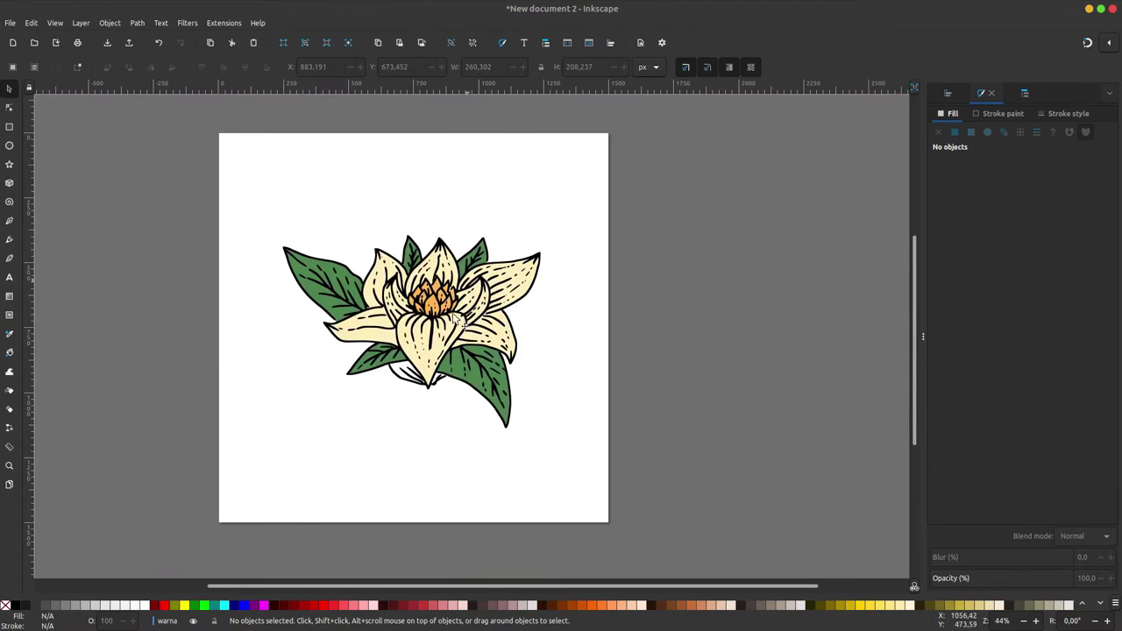
scroll(526, 298, "up", 1)
scroll(350, 263, "up", 1)
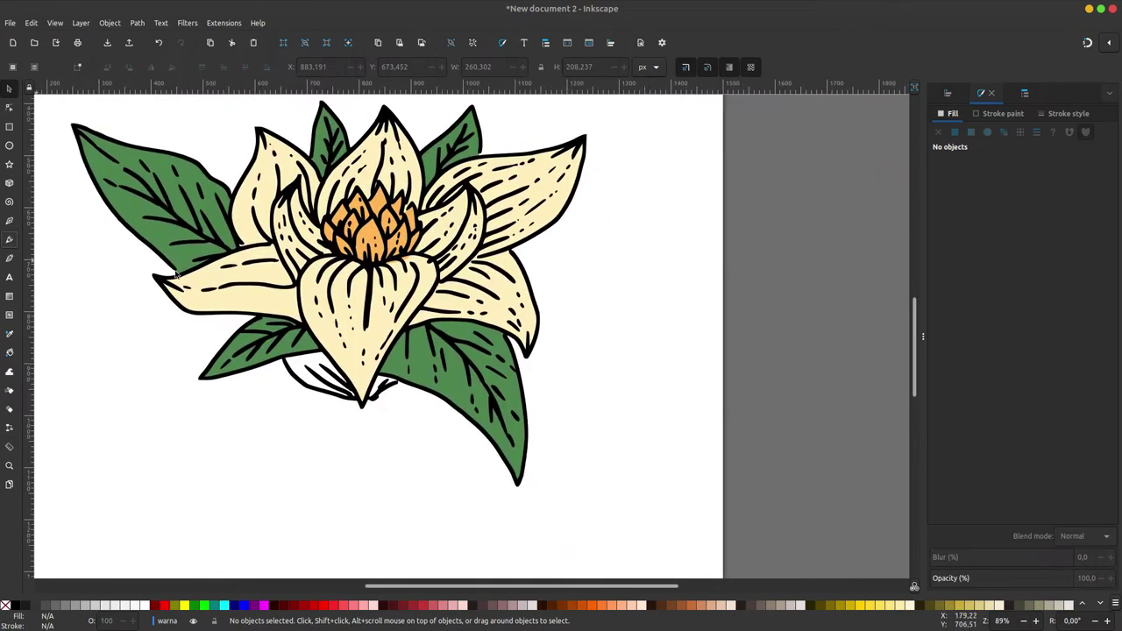
key("p")
mouse_move(302, 303)
left_mouse_down()
mouse_move(296, 294)
mouse_move(325, 291)
left_mouse_up()
key("ctrl+z")
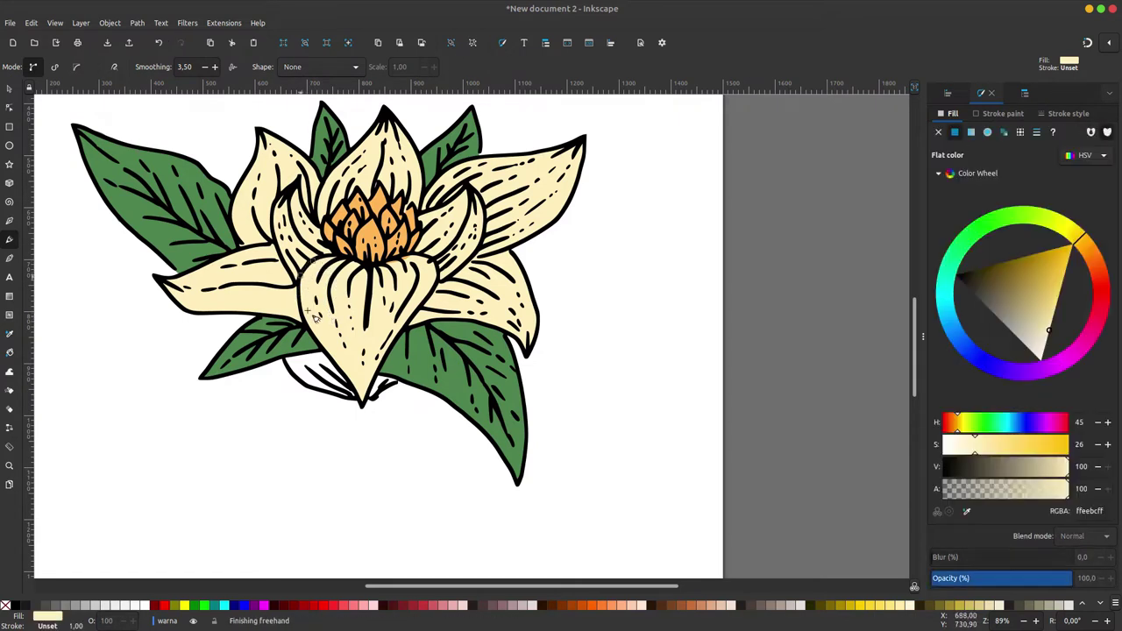
mouse_move(334, 324)
left_mouse_down()
mouse_move(339, 283)
mouse_move(378, 279)
left_mouse_up()
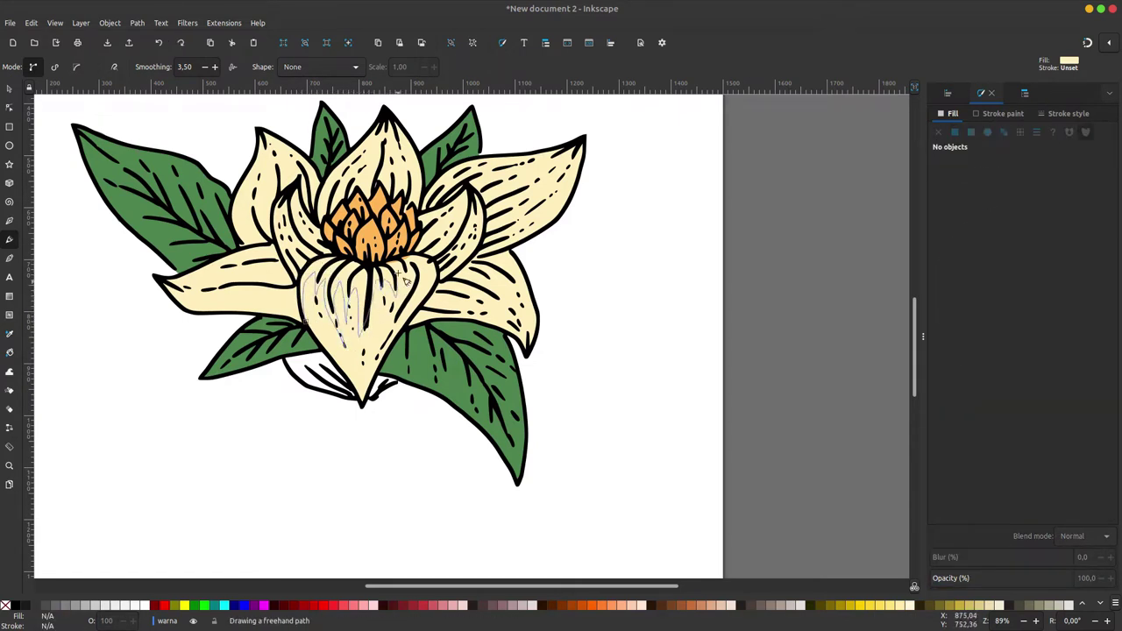
Finish the front petal shading shape and darken its fill to d9c895
left_click_drag(428, 259, 384, 267)
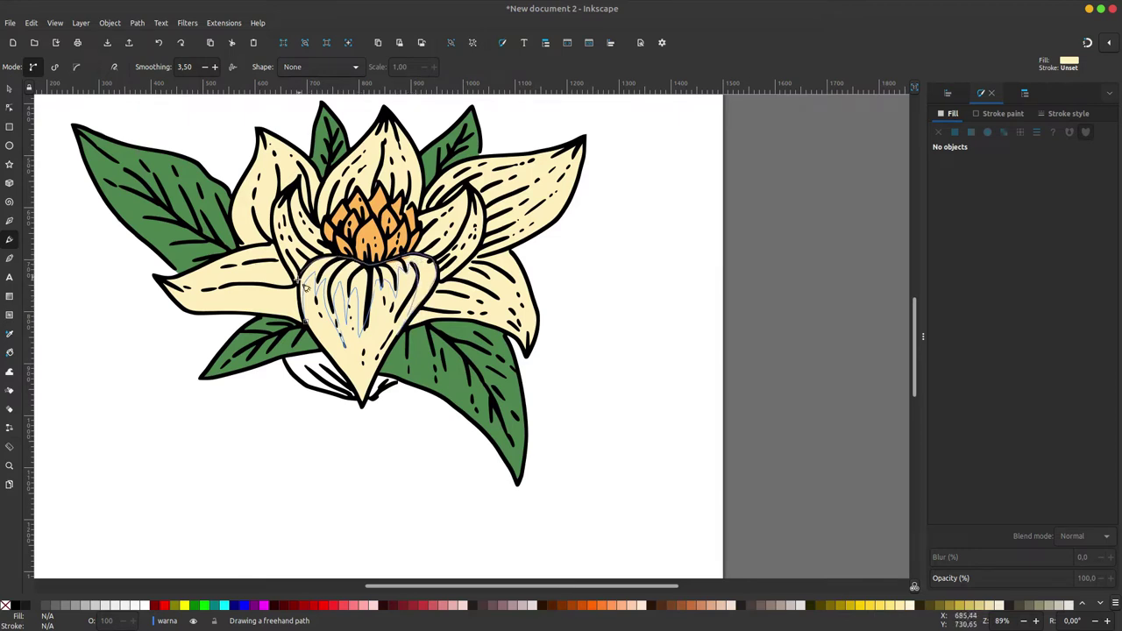
scroll(338, 284, "up", 2, "ctrl")
mouse_move(1054, 329)
left_mouse_down()
mouse_move(1028, 315)
mouse_move(1044, 353)
mouse_move(1026, 302)
mouse_move(1037, 320)
left_mouse_up()
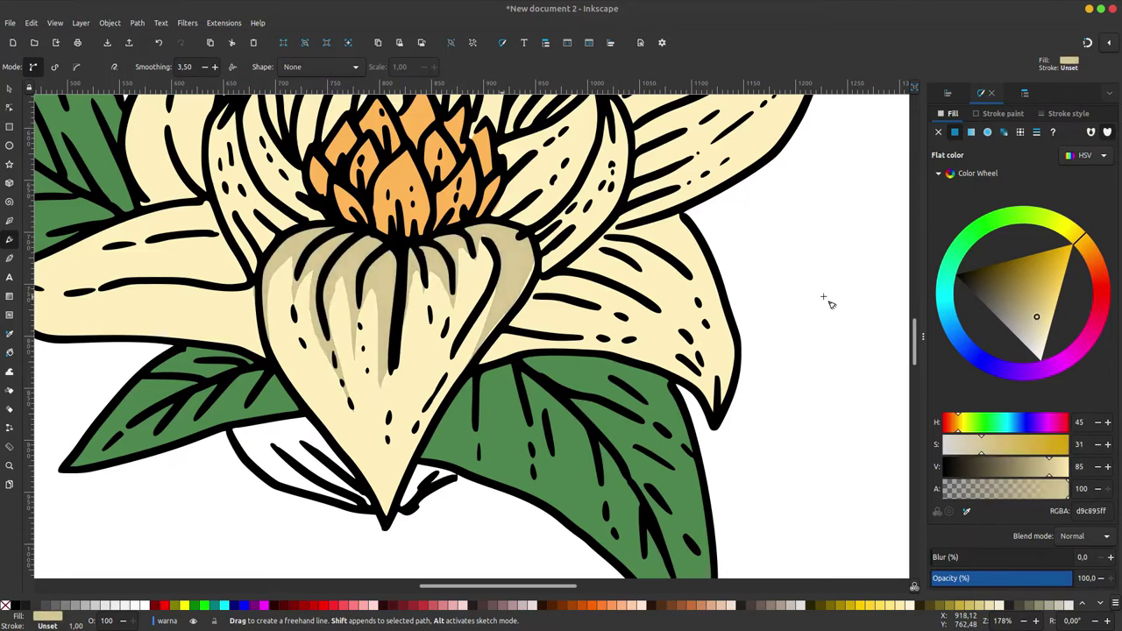
scroll(526, 237, "up", 2)
scroll(465, 211, "right", 2)
Add d9c895 shading shapes on the right inner petal and the upper-right petal
left_click_drag(440, 208, 509, 212)
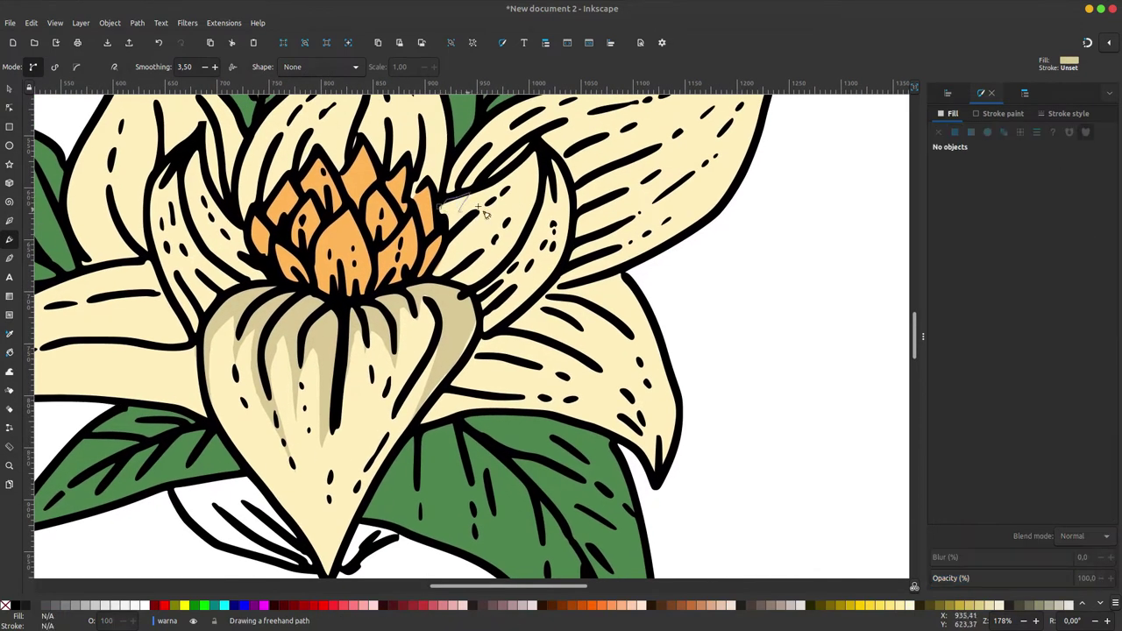
left_click_drag(526, 249, 491, 346)
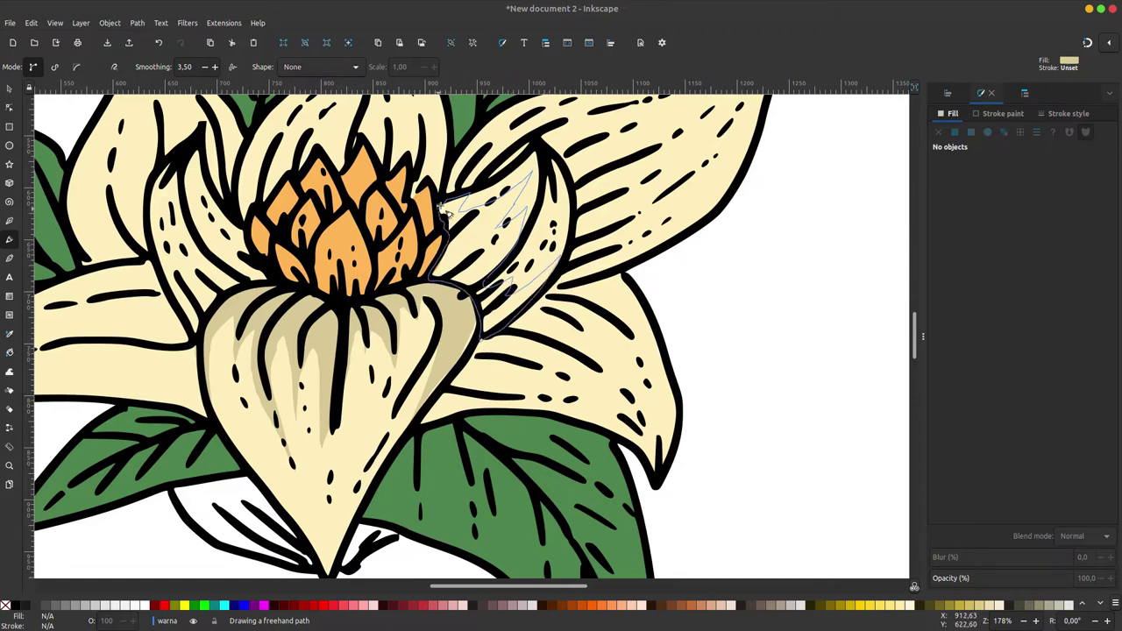
left_click_drag(459, 293, 445, 214)
scroll(359, 252, "up", 2)
scroll(359, 252, "right", 4)
left_click_drag(359, 252, 452, 254)
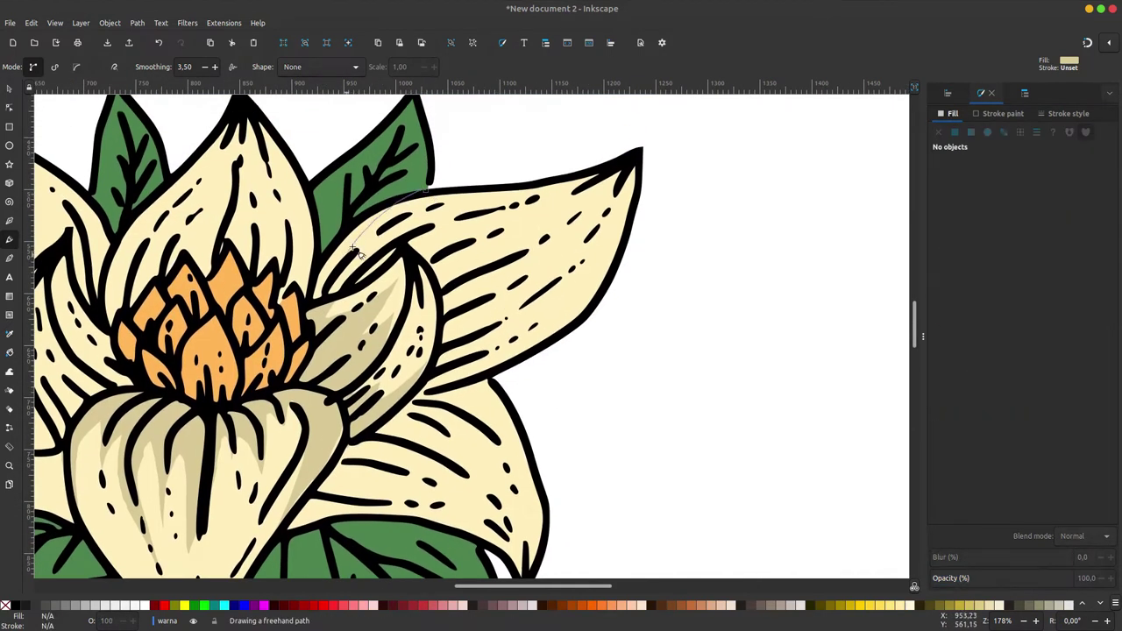
mouse_move(543, 244)
left_mouse_down()
mouse_move(484, 373)
mouse_move(428, 390)
mouse_move(441, 318)
left_mouse_up()
mouse_move(419, 261)
left_mouse_down()
mouse_move(315, 303)
mouse_move(338, 259)
mouse_move(394, 205)
left_mouse_up()
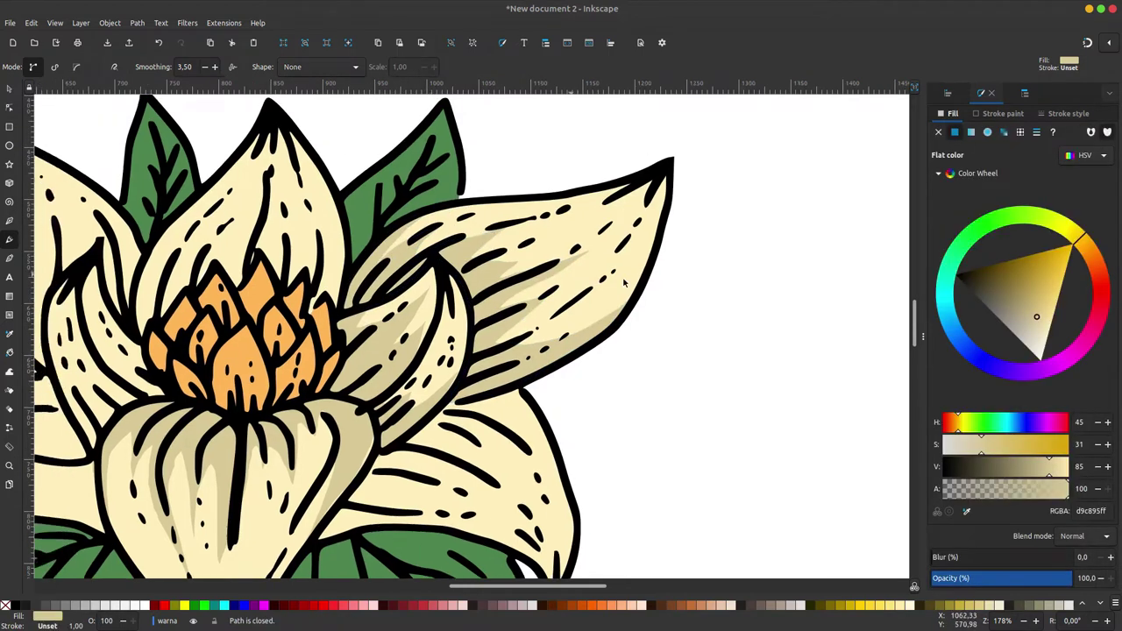
Draw a darker cream shading shape across the top centre petal
scroll(298, 303, "left", 5)
mouse_move(298, 302)
left_mouse_down()
mouse_move(368, 281)
mouse_move(419, 206)
mouse_move(433, 253)
left_mouse_up()
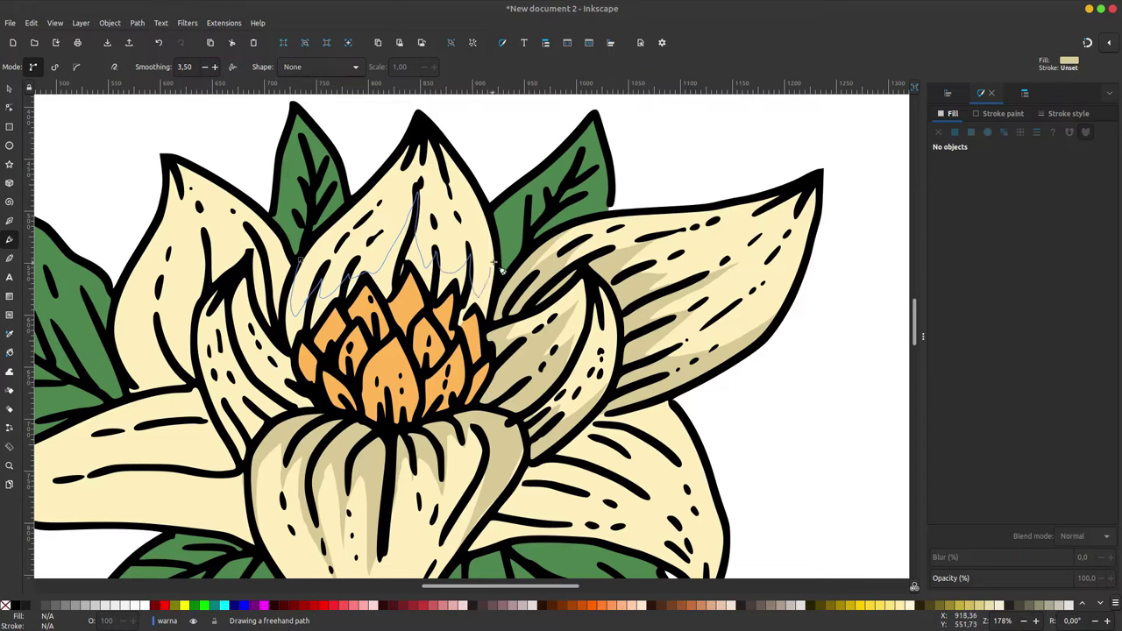
mouse_move(485, 314)
left_mouse_down()
mouse_move(460, 331)
mouse_move(412, 270)
left_mouse_up()
mouse_move(336, 317)
left_mouse_down()
mouse_move(303, 344)
mouse_move(298, 267)
left_mouse_up()
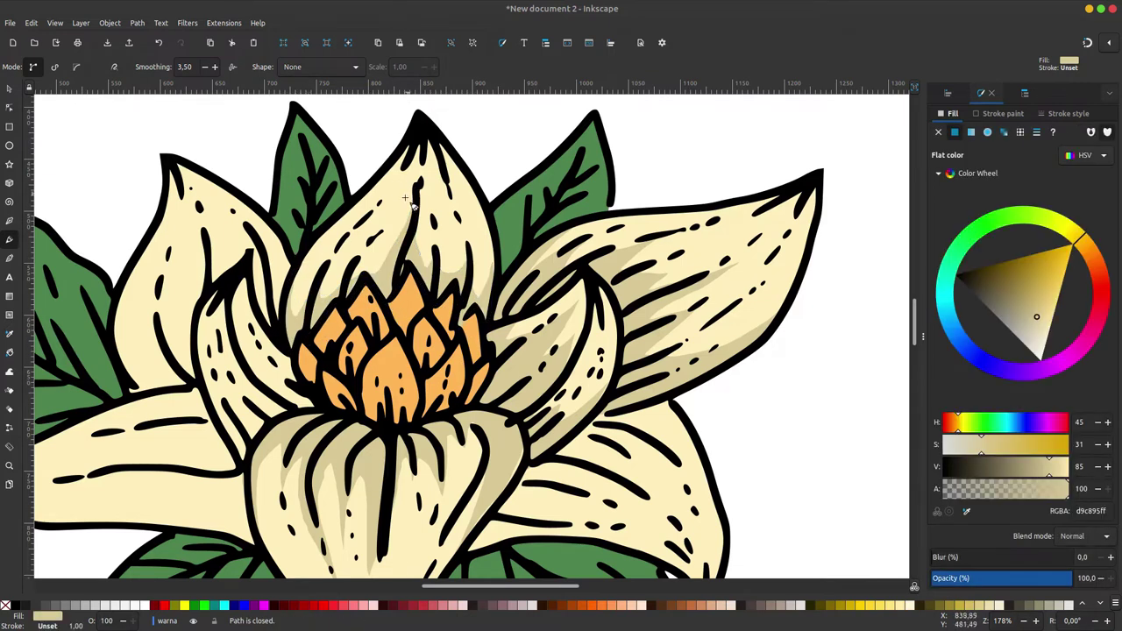
scroll(351, 268, "down", 3)
scroll(350, 267, "left", 3)
Add several darker cream shading shapes along the left petal and near its tip
mouse_move(381, 480)
left_mouse_down()
mouse_move(289, 451)
mouse_move(226, 453)
left_mouse_up()
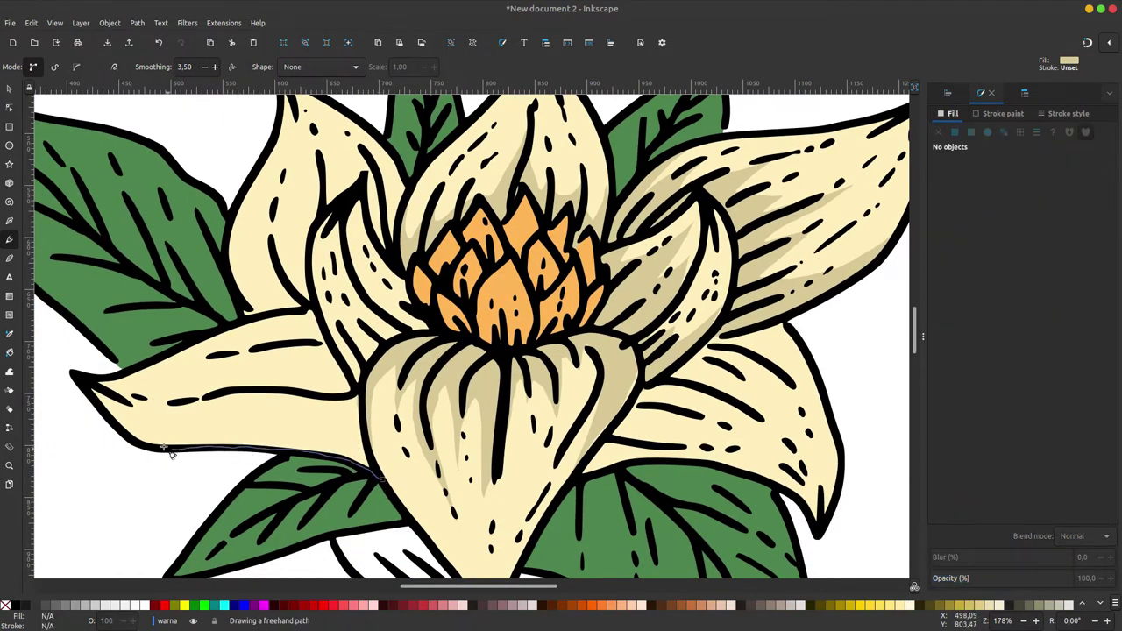
mouse_move(315, 406)
left_mouse_down()
mouse_move(254, 395)
mouse_move(353, 386)
left_mouse_up()
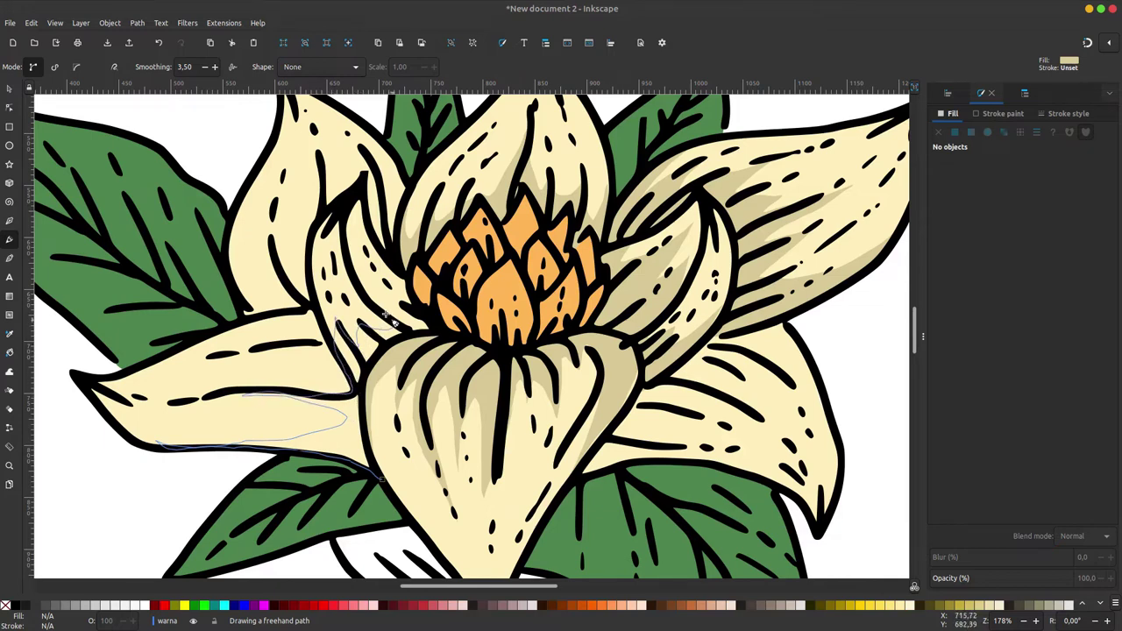
left_click_drag(396, 324, 381, 480)
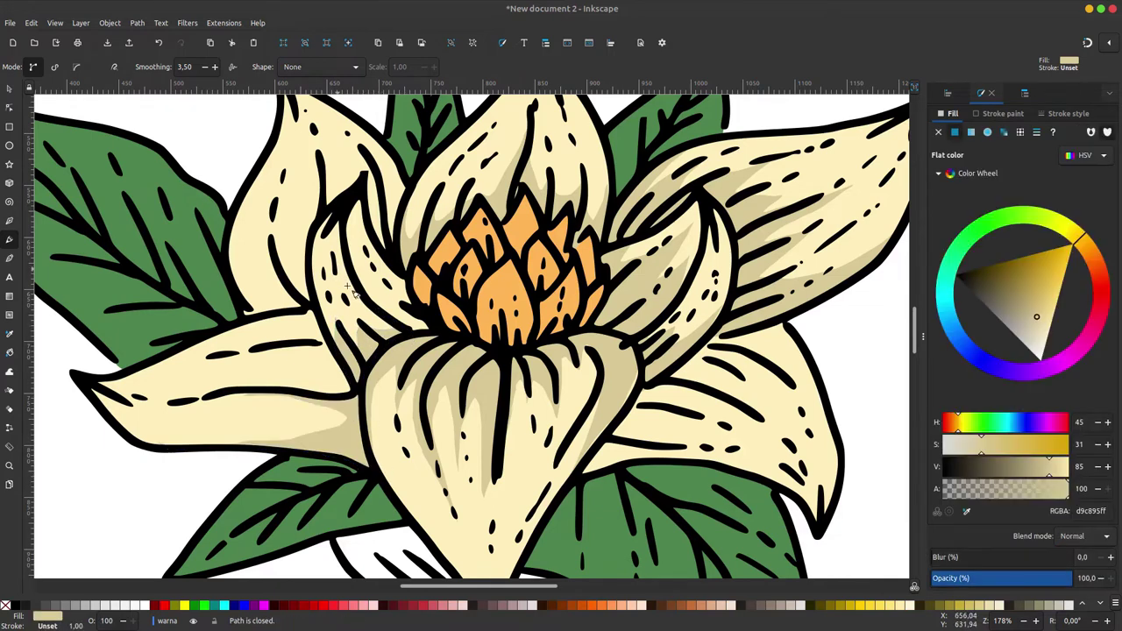
scroll(298, 384, "up", 3)
left_click_drag(274, 316, 358, 323)
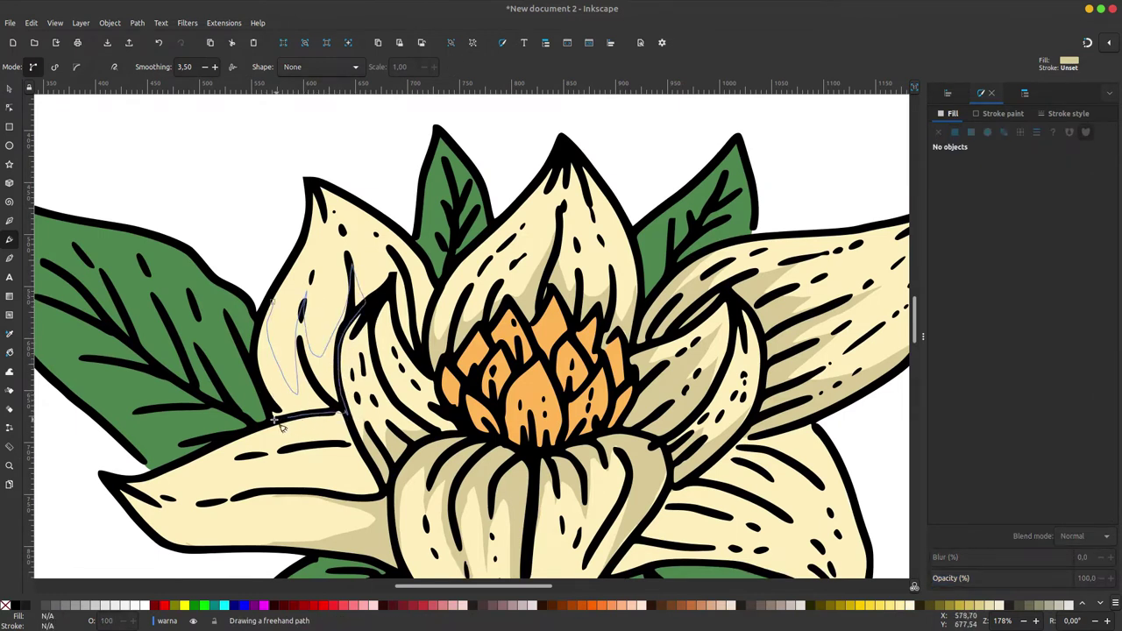
left_click_drag(358, 323, 266, 326)
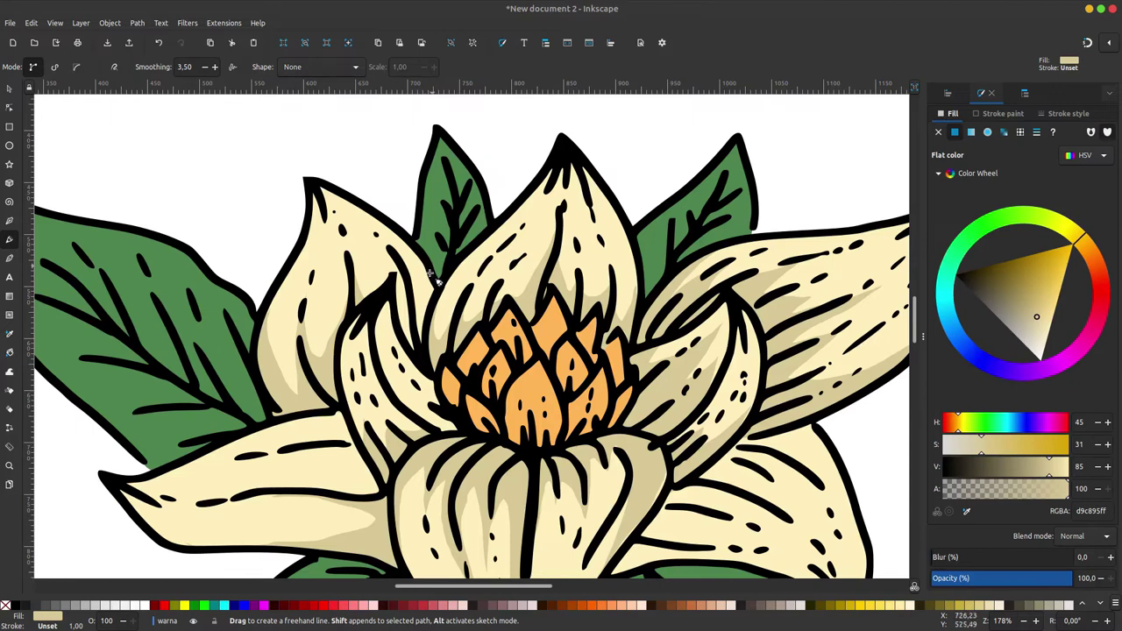
left_click_drag(397, 298, 403, 279)
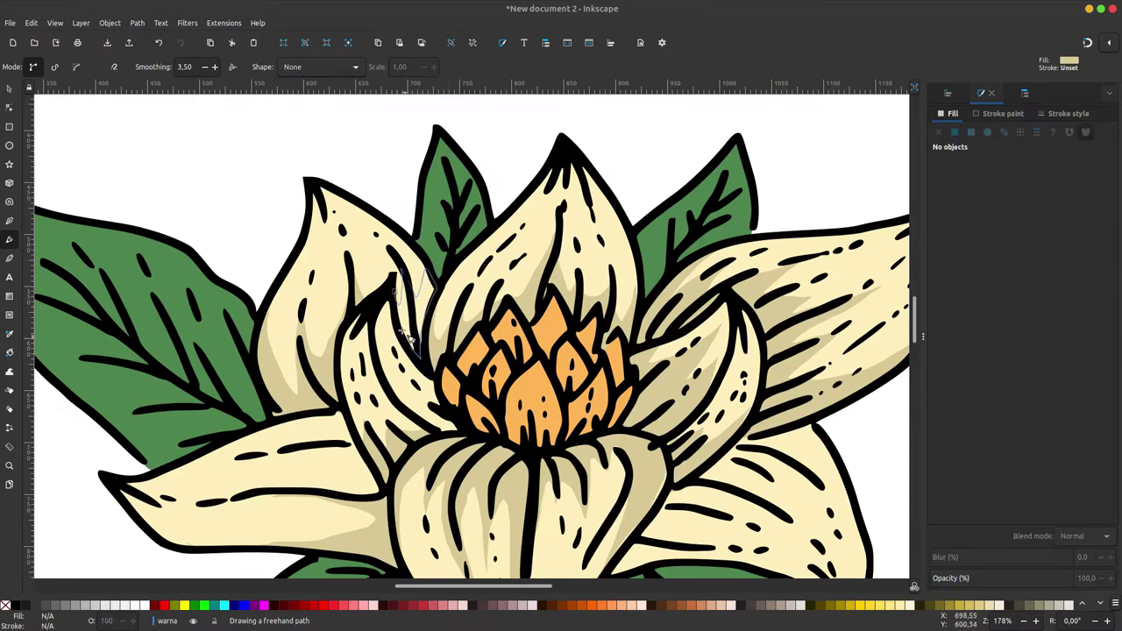
Outline a shading shape along the base of the orange bud
scroll(411, 307, "up", 1, "ctrl")
scroll(418, 336, "up", 1, "ctrl")
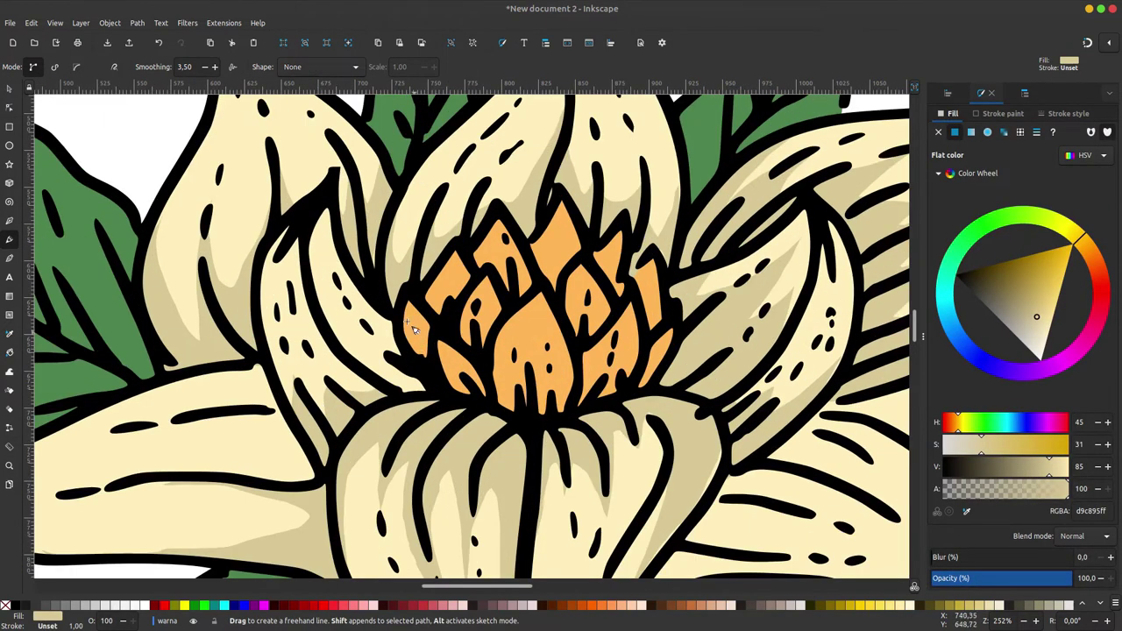
left_click_drag(404, 303, 422, 349)
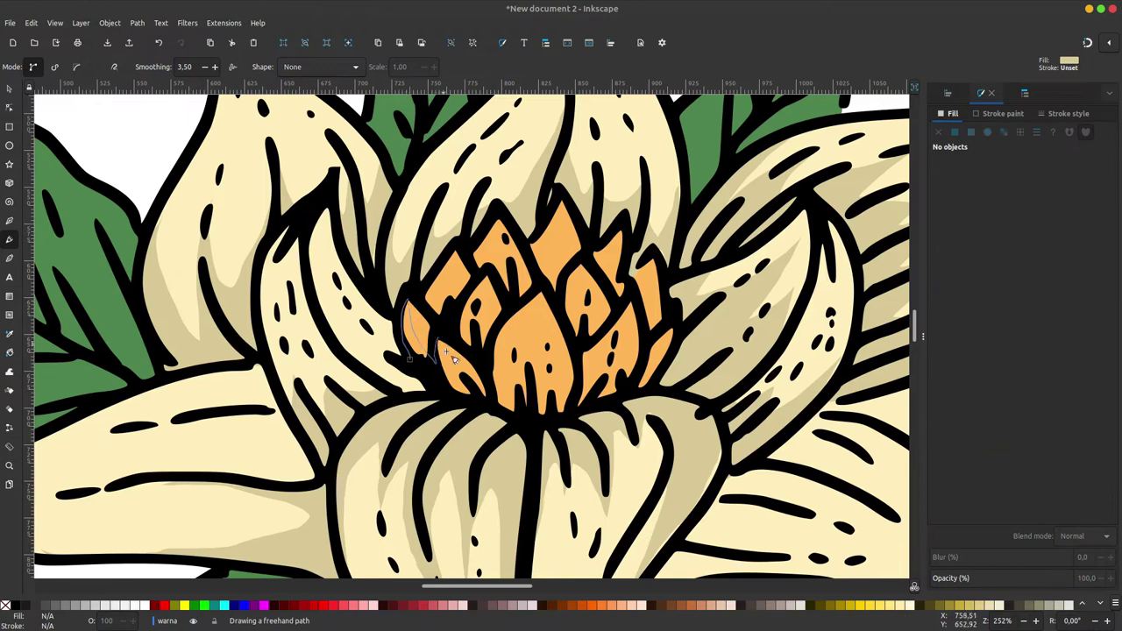
mouse_move(489, 400)
left_mouse_down()
mouse_move(505, 371)
mouse_move(589, 399)
left_mouse_up()
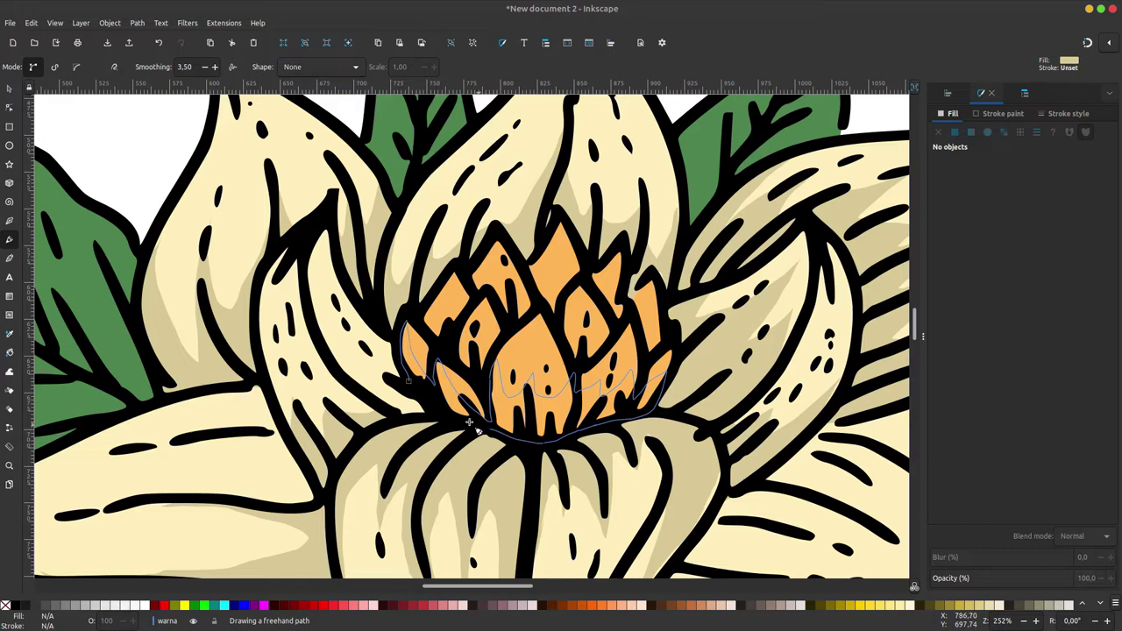
left_click_drag(668, 396, 409, 379)
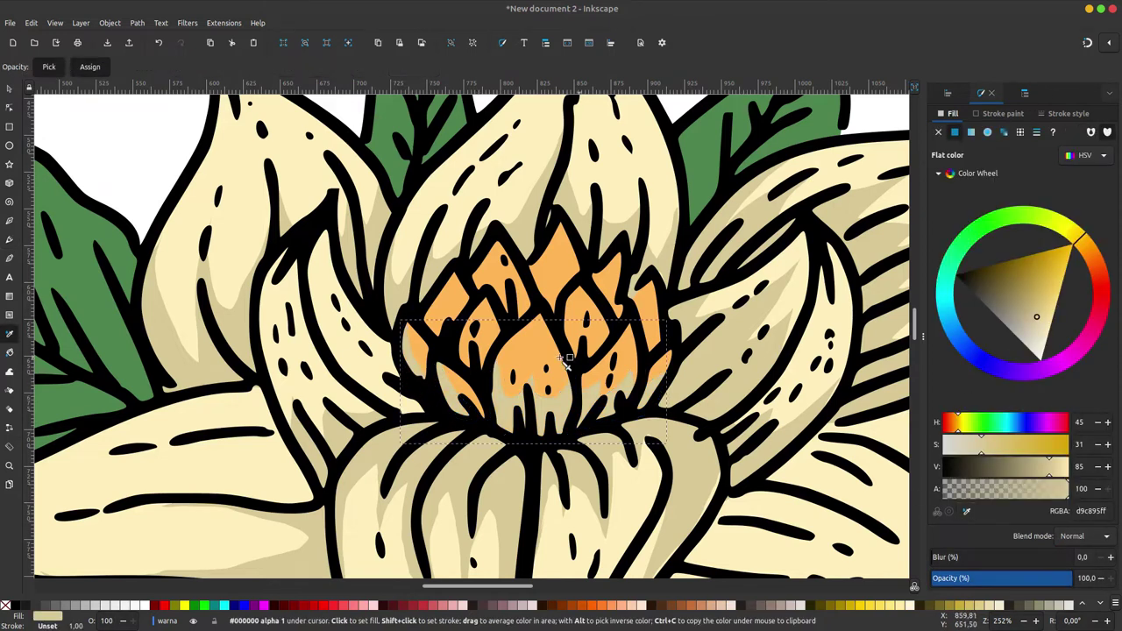
Colour the bud shading orange (bc853a), add more bud shading shapes, and start one on the leaf
mouse_move(994, 340)
left_mouse_down()
mouse_move(1045, 287)
mouse_move(1037, 281)
left_mouse_up()
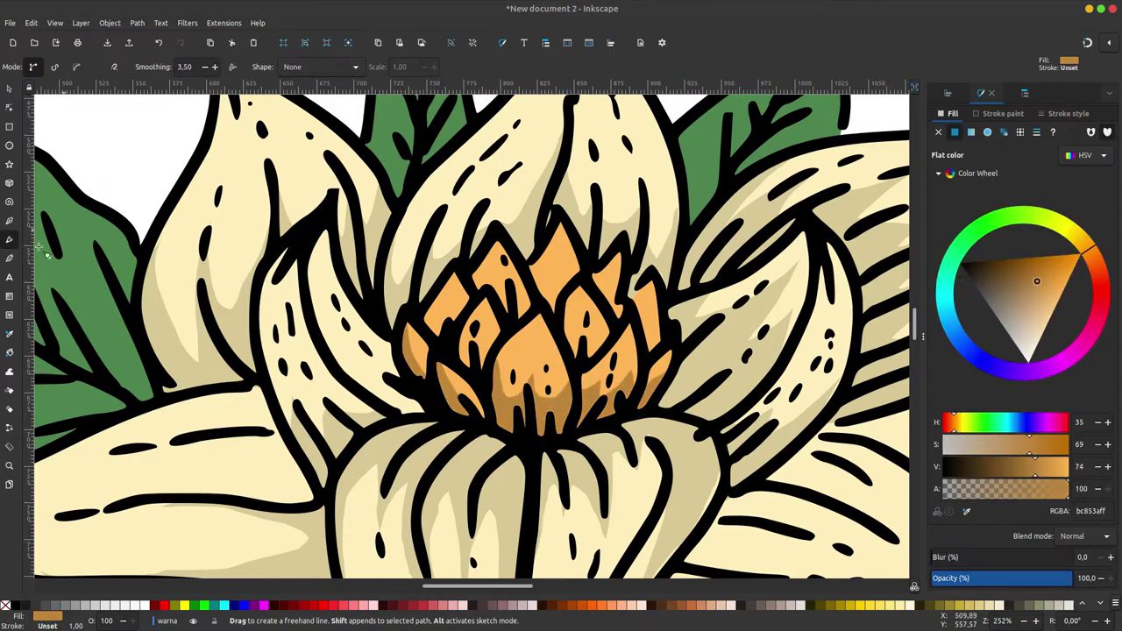
left_click_drag(572, 316, 561, 331)
mouse_move(480, 293)
left_mouse_down()
mouse_move(517, 296)
mouse_move(484, 377)
mouse_move(454, 302)
mouse_move(464, 342)
left_mouse_up()
mouse_move(561, 289)
left_mouse_down()
mouse_move(603, 300)
mouse_move(669, 361)
left_mouse_up()
scroll(613, 342, "right", 6)
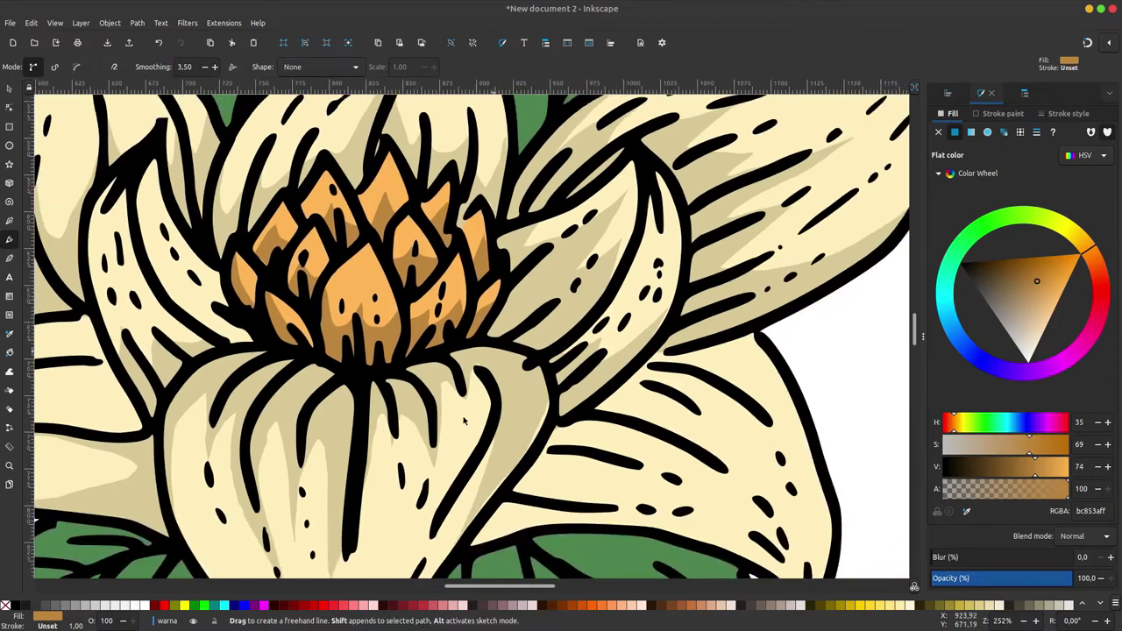
scroll(508, 298, "up", 4)
left_click_drag(419, 347, 441, 294)
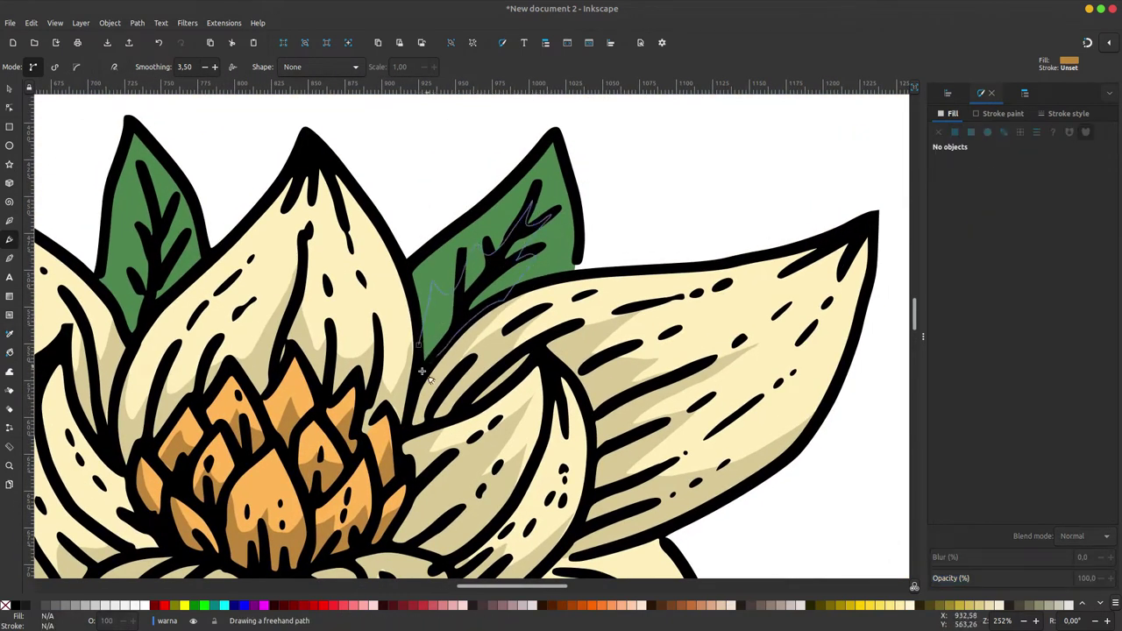
Close the shading shape on the upper-right leaf and fill it dark green 325b34
left_click_drag(506, 246, 436, 340)
left_click(980, 225)
left_click(1018, 324)
left_click_drag(1018, 324, 1009, 326)
scroll(348, 196, "left", 2)
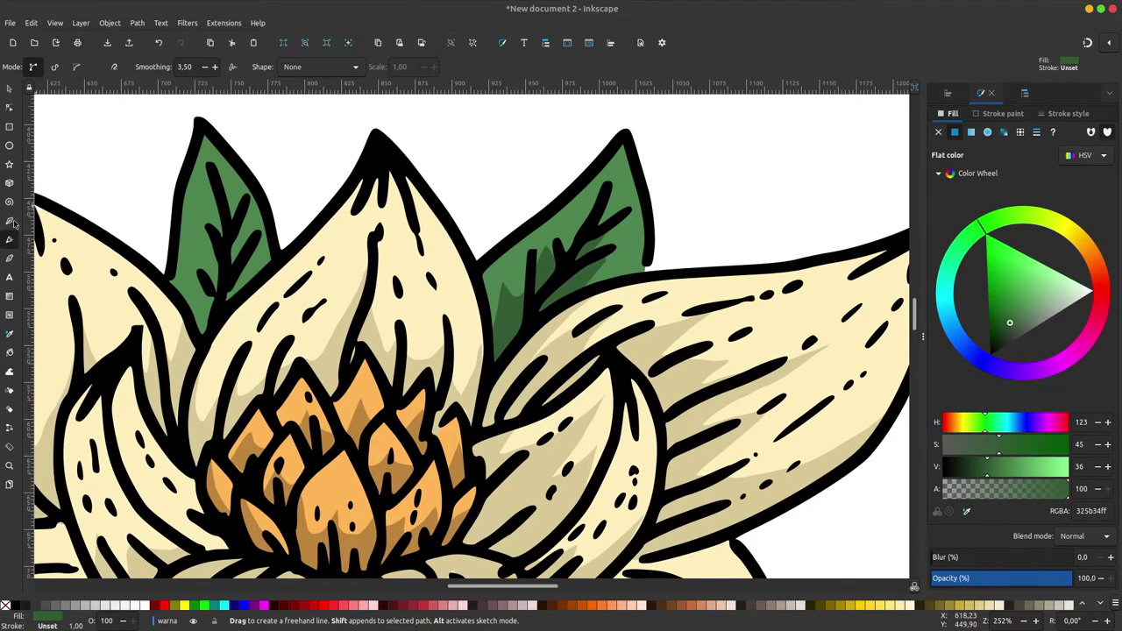
Draw a dark green shading shape on the upper-left leaf
left_click_drag(173, 277, 197, 270)
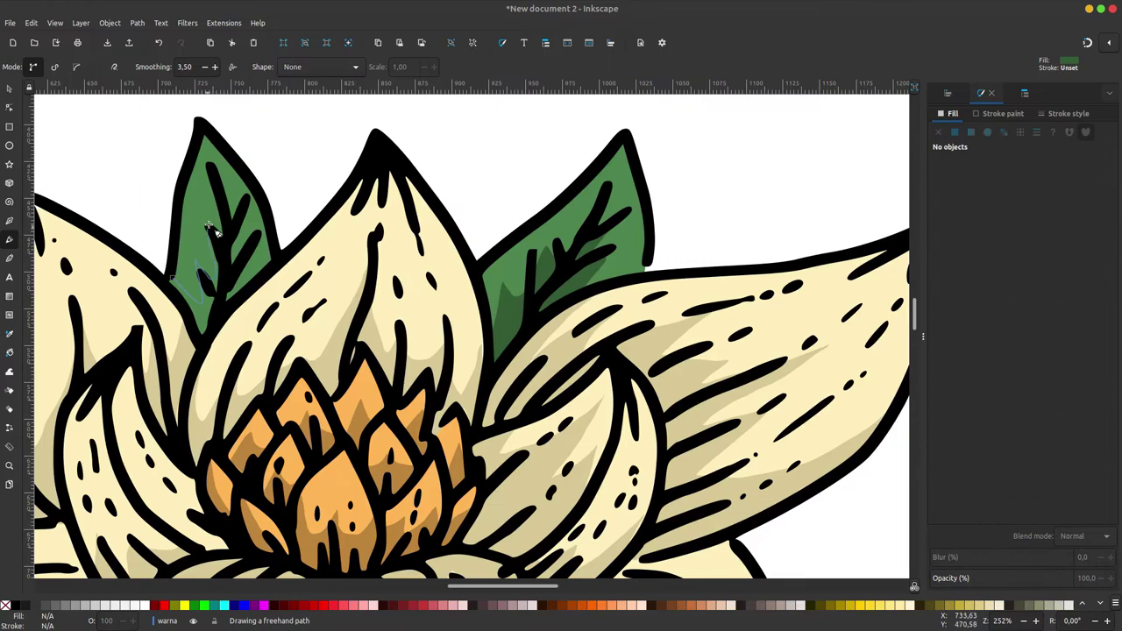
left_click_drag(239, 300, 205, 344)
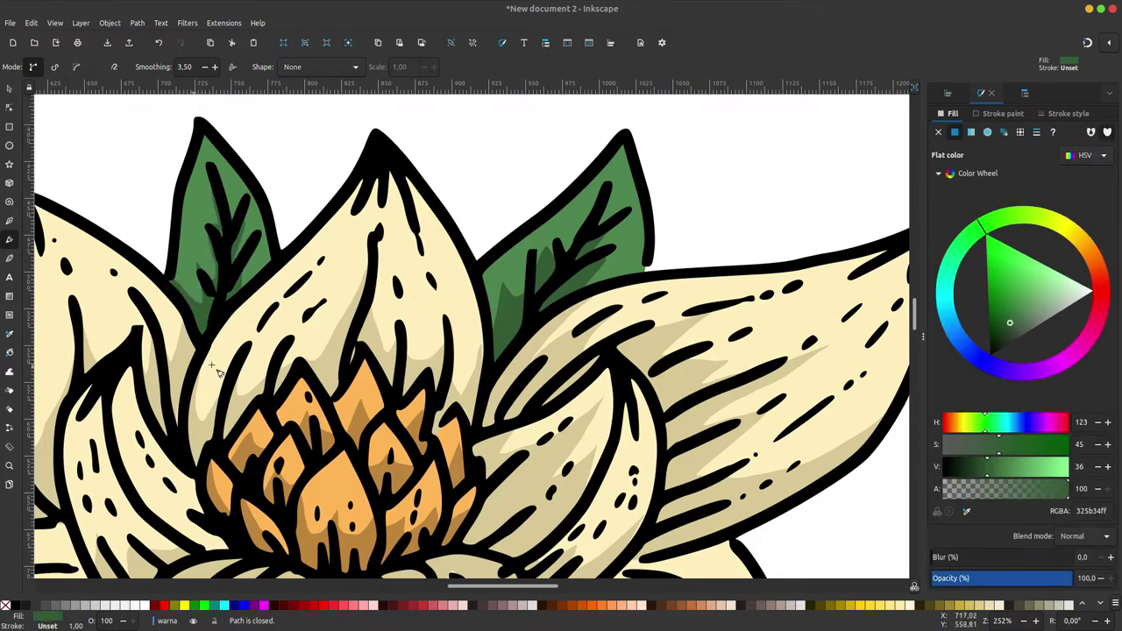
scroll(372, 357, "down", 3)
scroll(372, 358, "left", 4)
Add dark green shading along the large left leaf and the lower left leaf
left_click_drag(448, 359, 419, 370)
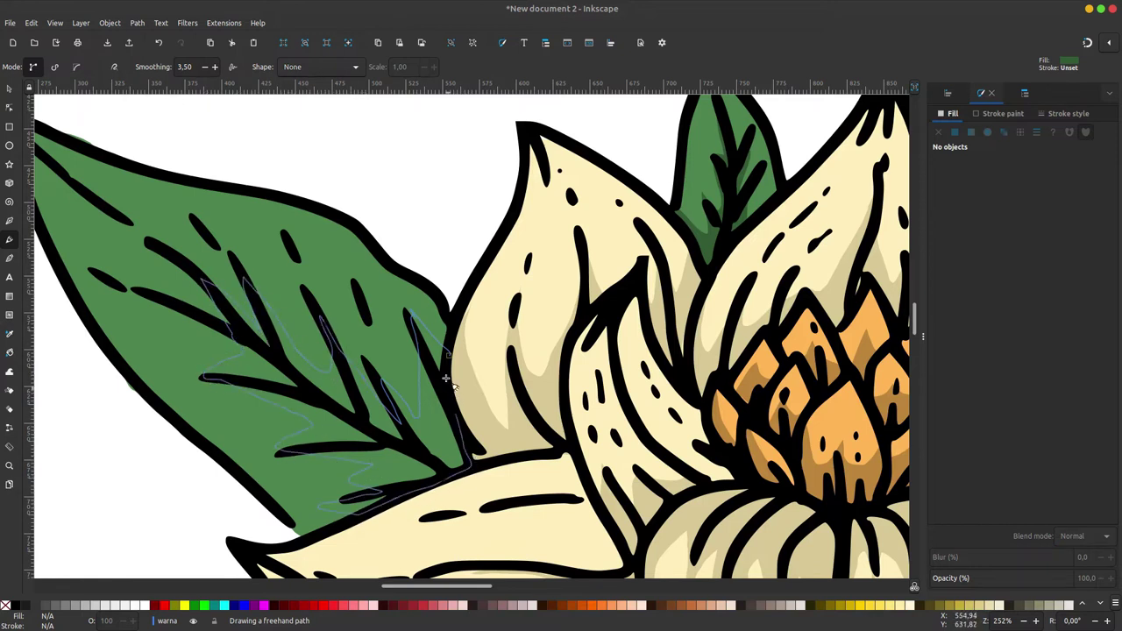
left_click_drag(359, 481, 385, 383)
scroll(375, 166, "left", 2)
scroll(375, 166, "down", 6)
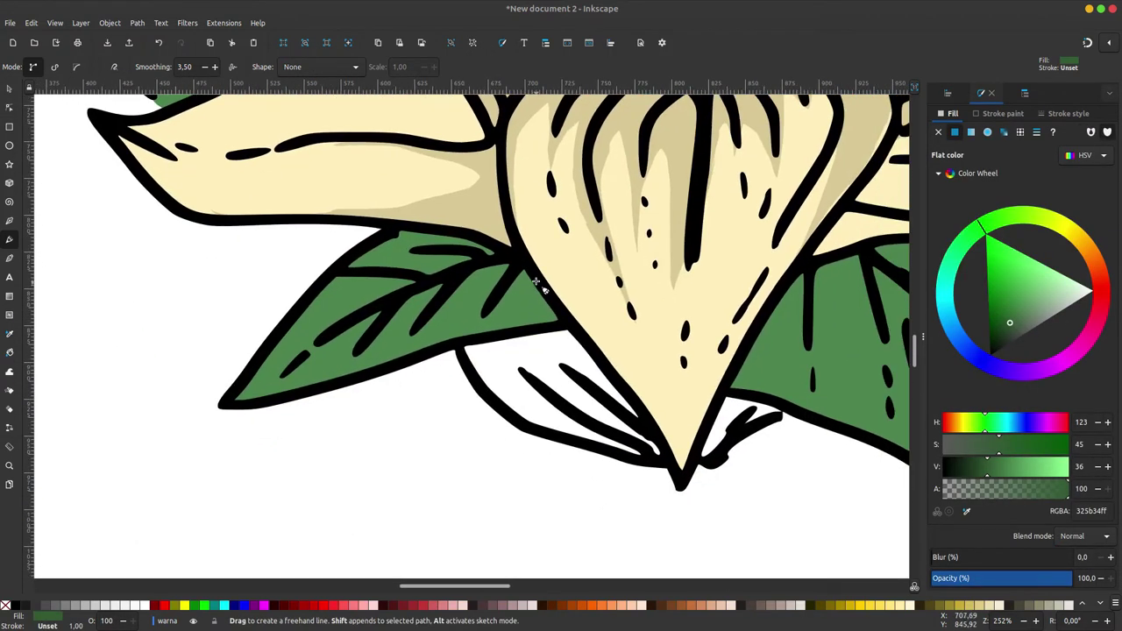
left_click_drag(537, 285, 483, 319)
left_click_drag(360, 348, 382, 297)
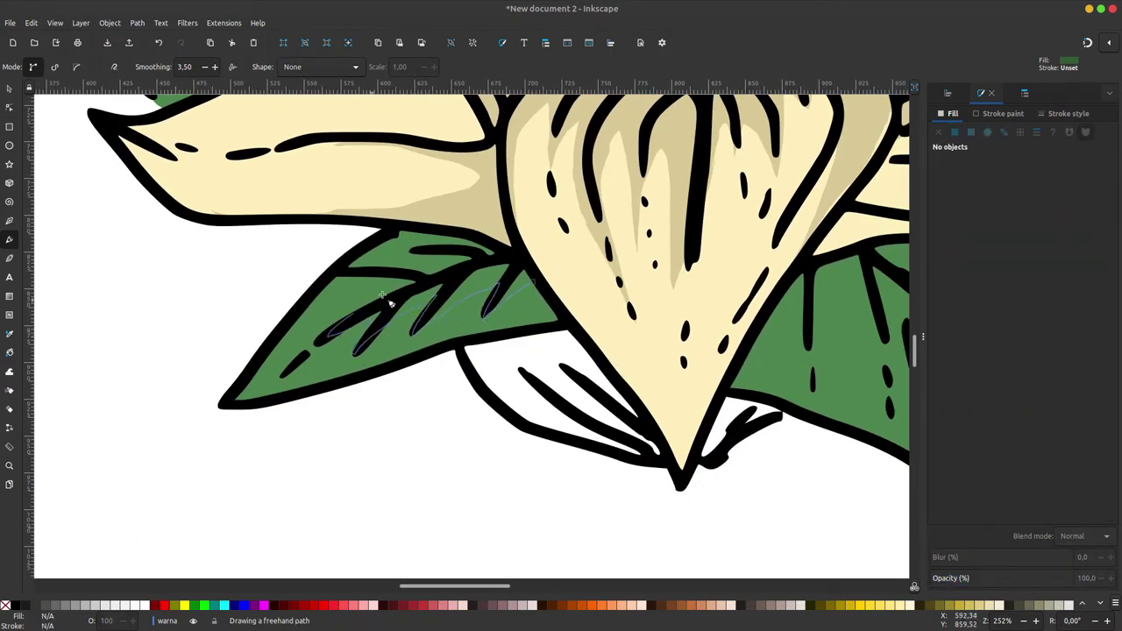
left_click_drag(429, 253, 579, 285)
scroll(579, 285, "right", 5)
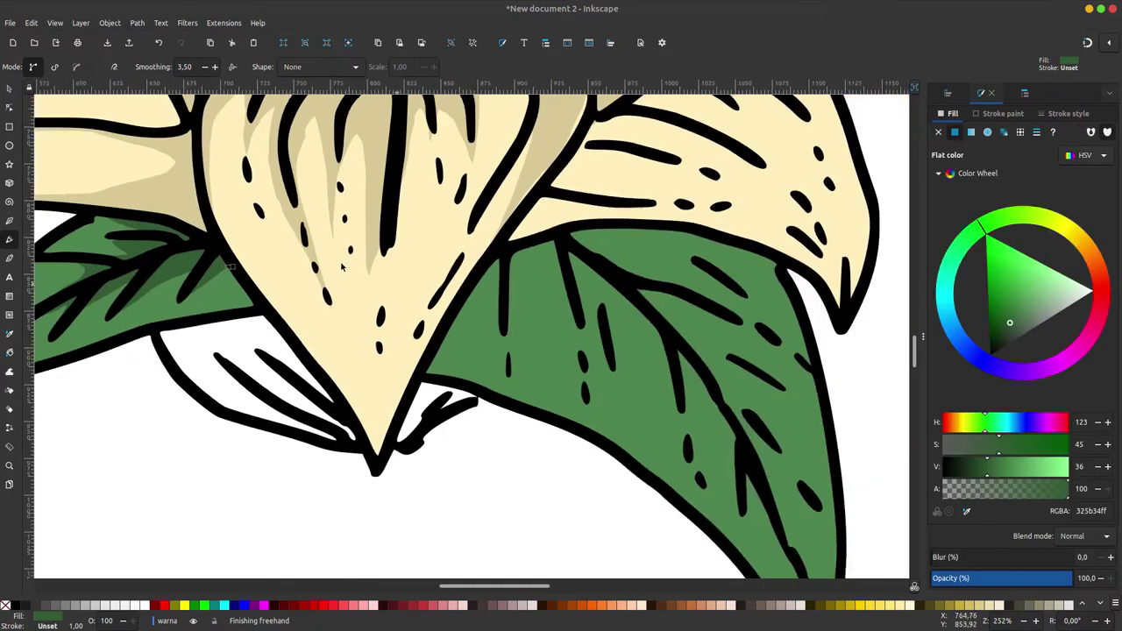
Trace a dark green shading shape along the lower-right leaf's edge
left_click_drag(308, 362, 337, 317)
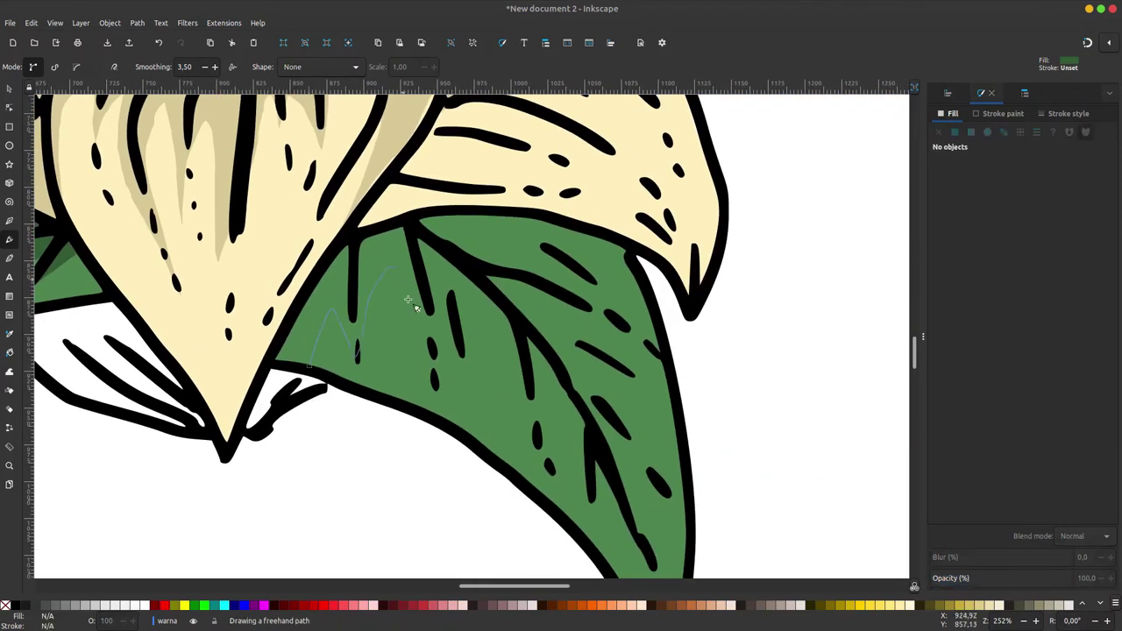
left_click_drag(578, 467, 622, 445)
left_click_drag(592, 351, 543, 263)
mouse_move(637, 259)
left_mouse_down()
mouse_move(493, 219)
mouse_move(390, 219)
mouse_move(279, 333)
left_mouse_up()
left_click_drag(302, 375, 298, 368)
scroll(477, 280, "up", 3)
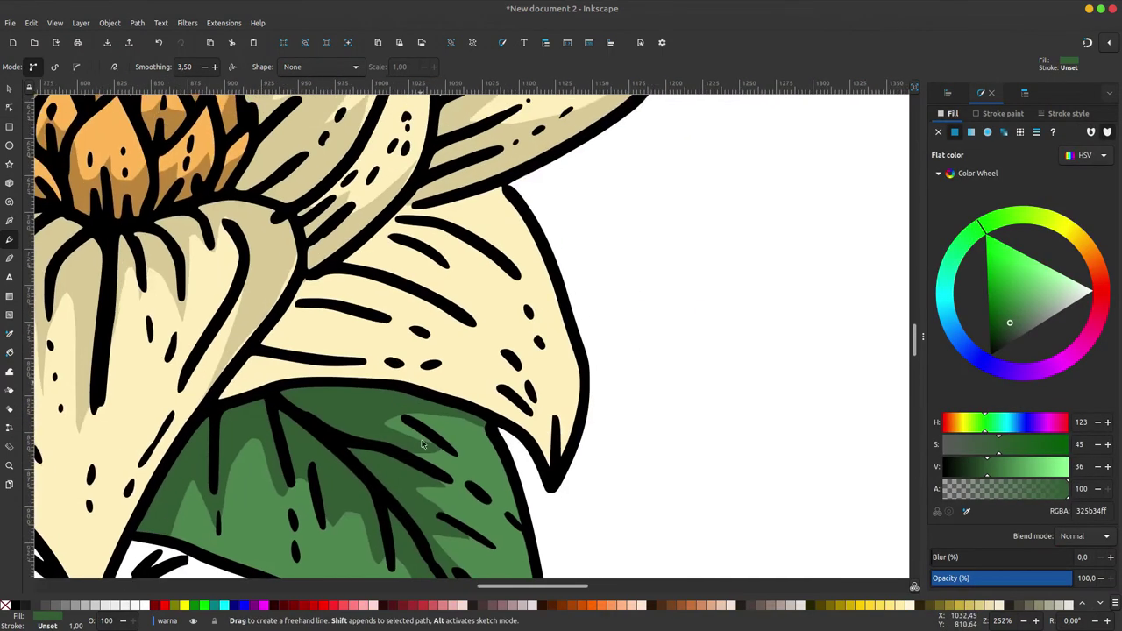
scroll(478, 281, "up", 3)
scroll(478, 263, "up", 2)
Outline a shading shape on the right cream petal and fill it beige d9c895
mouse_move(558, 260)
left_mouse_down()
mouse_move(261, 447)
mouse_move(372, 320)
mouse_move(447, 260)
mouse_move(542, 230)
mouse_move(574, 273)
left_mouse_up()
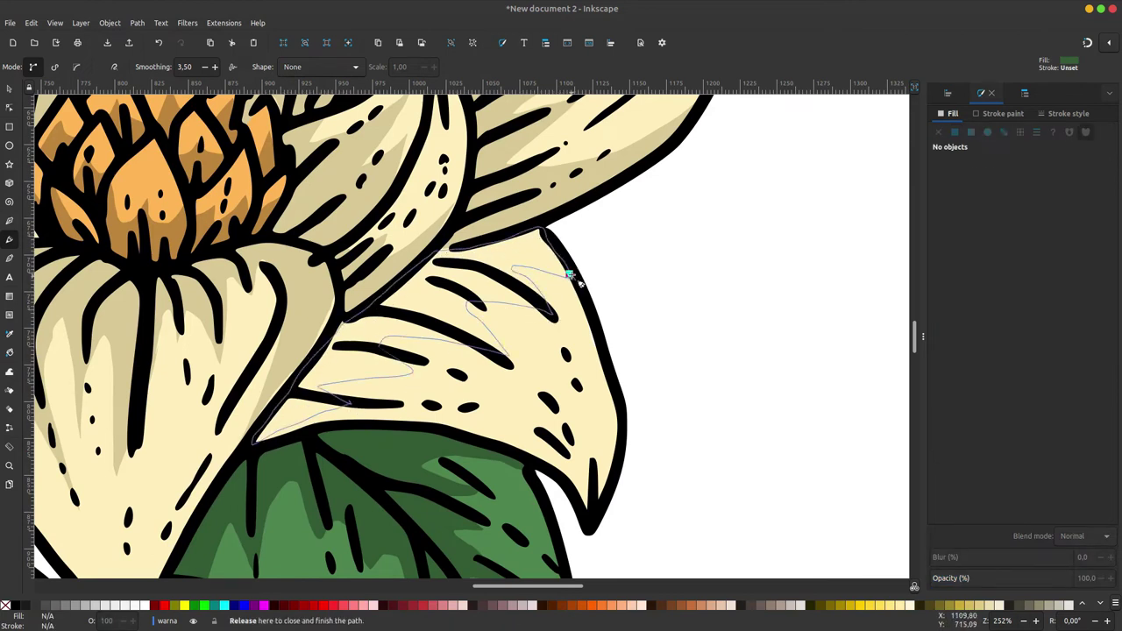
left_click(9, 333)
left_click(120, 300)
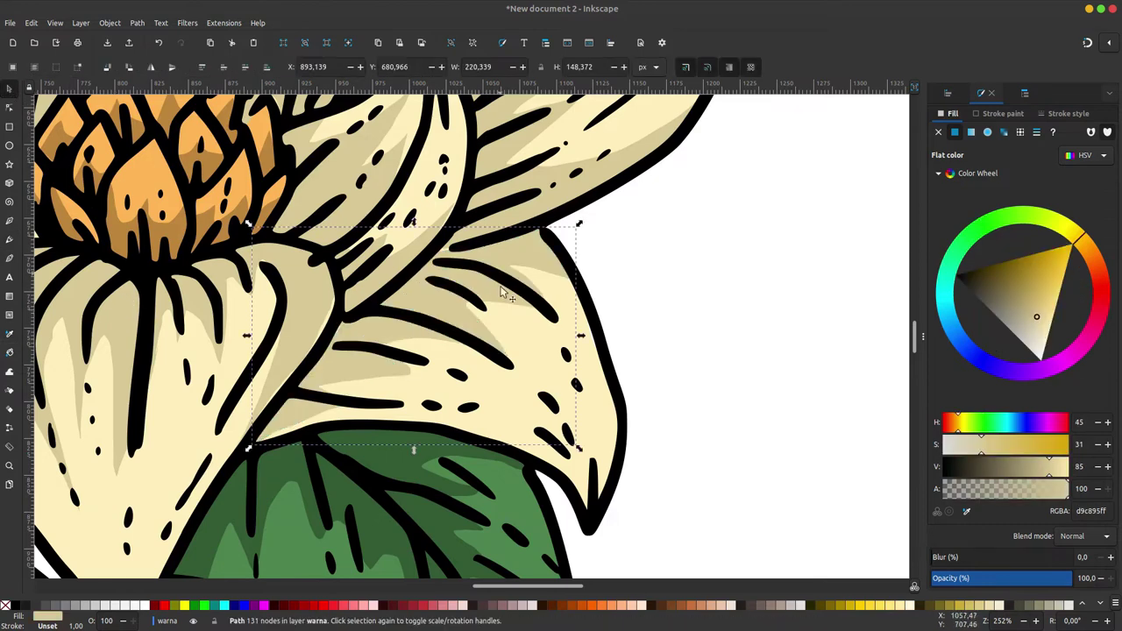
Draw a freehand highlight on the lower petal filled pale cream fff9e7
scroll(504, 263, "down", 3)
scroll(504, 263, "left", 5)
left_click(11, 240)
scroll(274, 320, "down", 1)
scroll(275, 320, "left", 1)
mouse_move(279, 224)
left_mouse_down()
mouse_move(215, 474)
mouse_move(295, 340)
left_mouse_up()
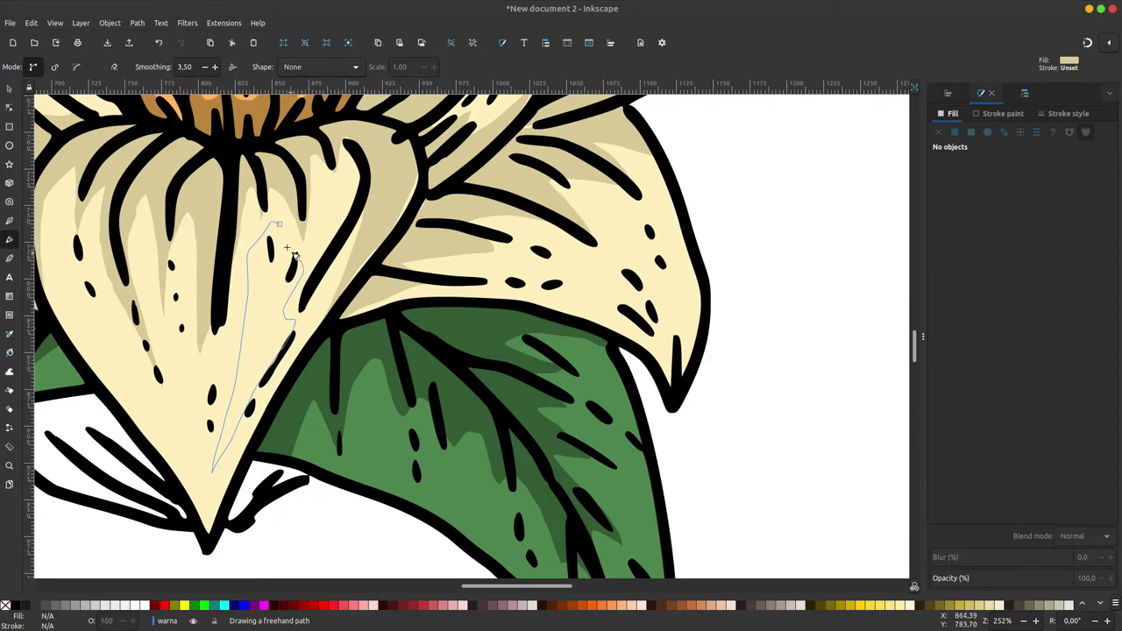
left_click_drag(295, 254, 279, 224)
left_click(1045, 351)
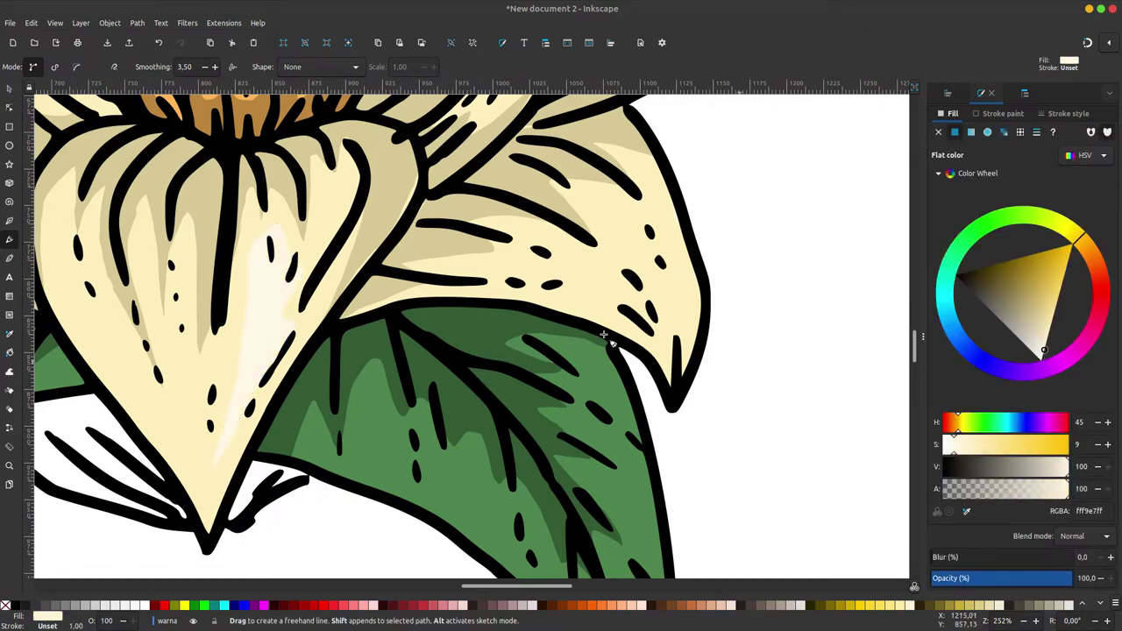
mouse_move(657, 202)
left_mouse_down()
mouse_move(671, 292)
mouse_move(653, 204)
left_mouse_up()
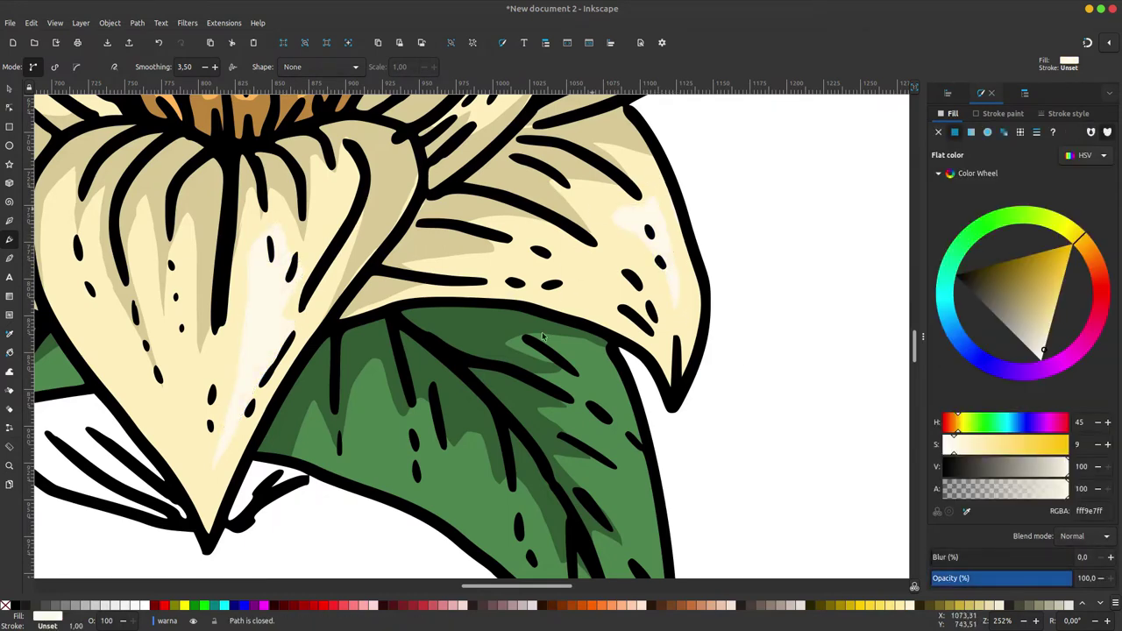
Add further pale cream highlight loops on the petals
scroll(631, 249, "up", 5)
scroll(631, 249, "right", 2)
mouse_move(412, 208)
left_mouse_down()
mouse_move(448, 199)
mouse_move(420, 212)
left_mouse_up()
scroll(438, 263, "up", 3)
scroll(438, 263, "left", 9)
mouse_move(435, 255)
left_mouse_down()
mouse_move(424, 305)
mouse_move(437, 256)
left_mouse_up()
scroll(436, 256, "down", 4)
scroll(437, 255, "left", 7)
Draw more highlights near the upper-left petal tip and across other petals
left_click_drag(363, 163, 351, 226)
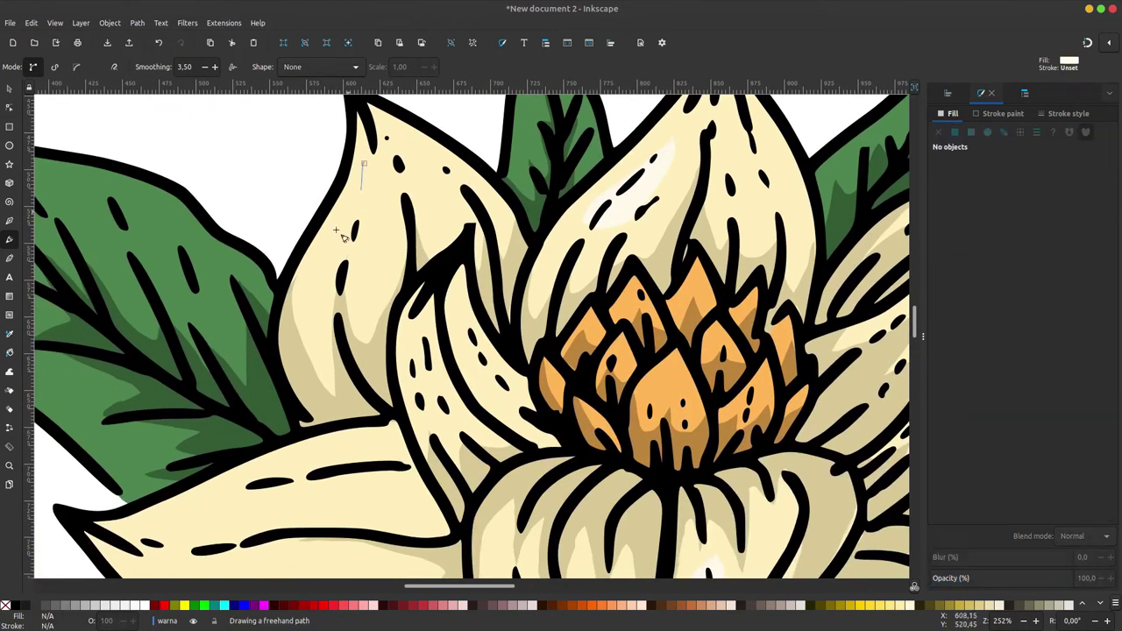
left_click_drag(379, 277, 363, 163)
scroll(363, 163, "down", 6)
scroll(363, 163, "left", 5)
mouse_move(590, 170)
left_mouse_down()
mouse_move(406, 246)
mouse_move(589, 170)
left_mouse_up()
scroll(590, 170, "right", 6)
mouse_move(460, 320)
left_mouse_down()
mouse_move(469, 372)
mouse_move(456, 271)
mouse_move(429, 306)
left_mouse_up()
scroll(461, 321, "up", 4)
scroll(461, 321, "right", 5)
scroll(408, 242, "up", 1, "ctrl")
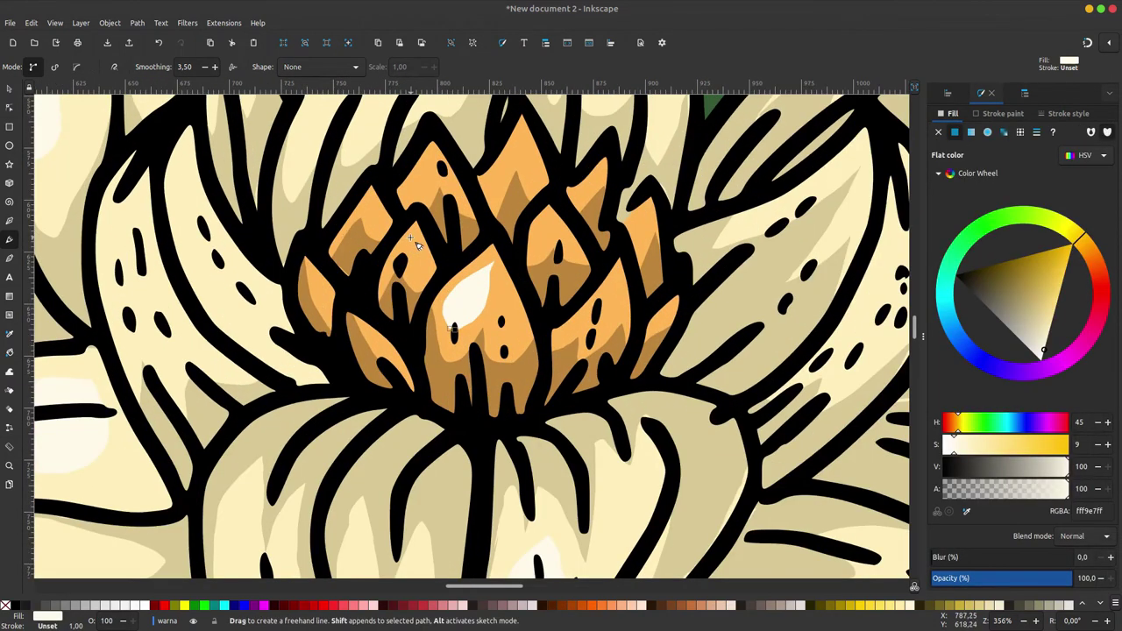
Draw small near-white highlights on the upper, left and right petals
left_click_drag(428, 162, 426, 165)
left_click_drag(518, 156, 515, 158)
left_click_drag(324, 285, 321, 291)
left_click_drag(377, 210, 374, 217)
left_click_drag(621, 298, 611, 302)
left_click_drag(540, 230, 537, 235)
left_click_drag(644, 214, 659, 219)
scroll(433, 331, "down", 3)
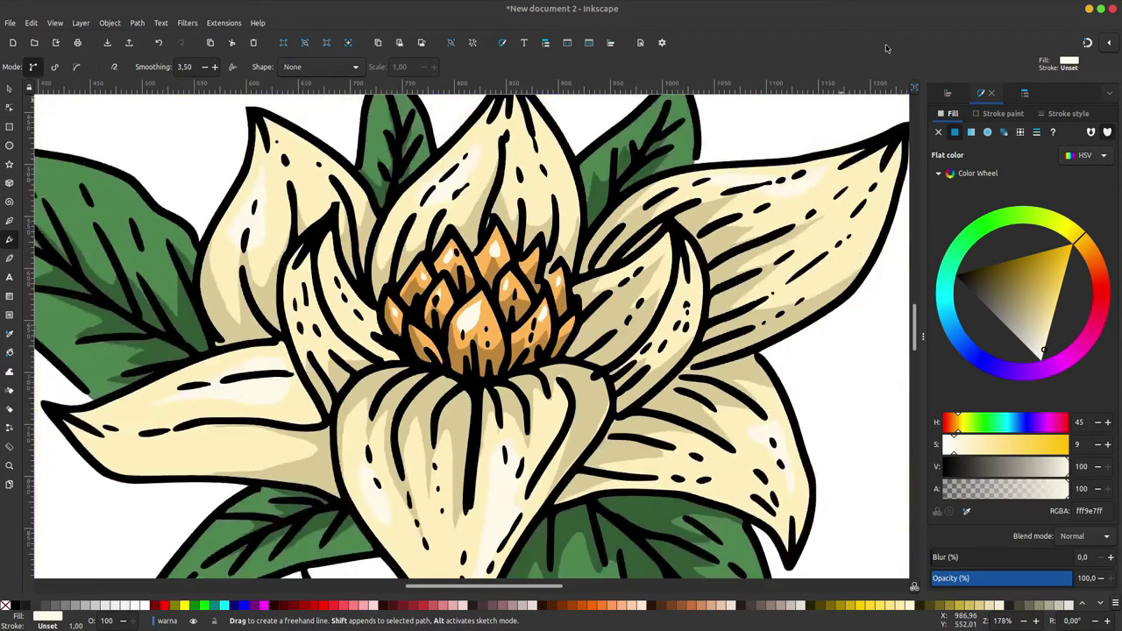
scroll(433, 332, "down", 3)
scroll(433, 331, "down", 1)
scroll(471, 211, "up", 1)
scroll(420, 263, "right", 2)
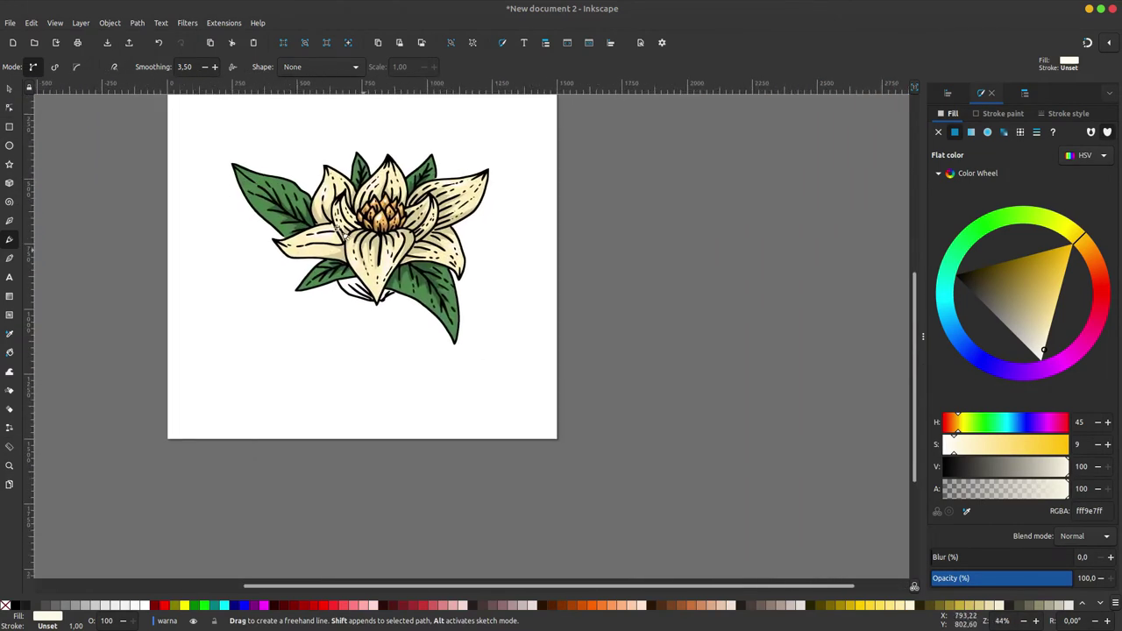
scroll(265, 184, "up", 3)
Draw a highlight patch on the upper-left leaf filled lighter green 77b279
left_click_drag(219, 166, 286, 178)
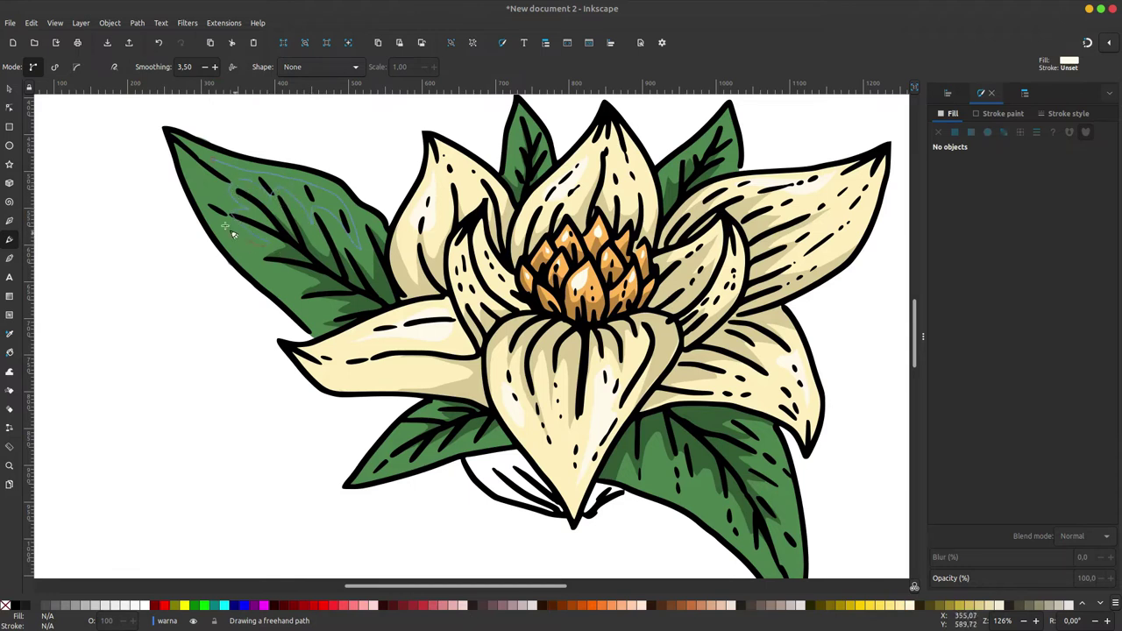
left_click_drag(211, 160, 210, 161)
left_click(9, 334)
left_click(289, 263)
Set the leaf highlight to light green 76b878 and draw another down the upper leaf
left_click(1036, 298)
left_click(9, 240)
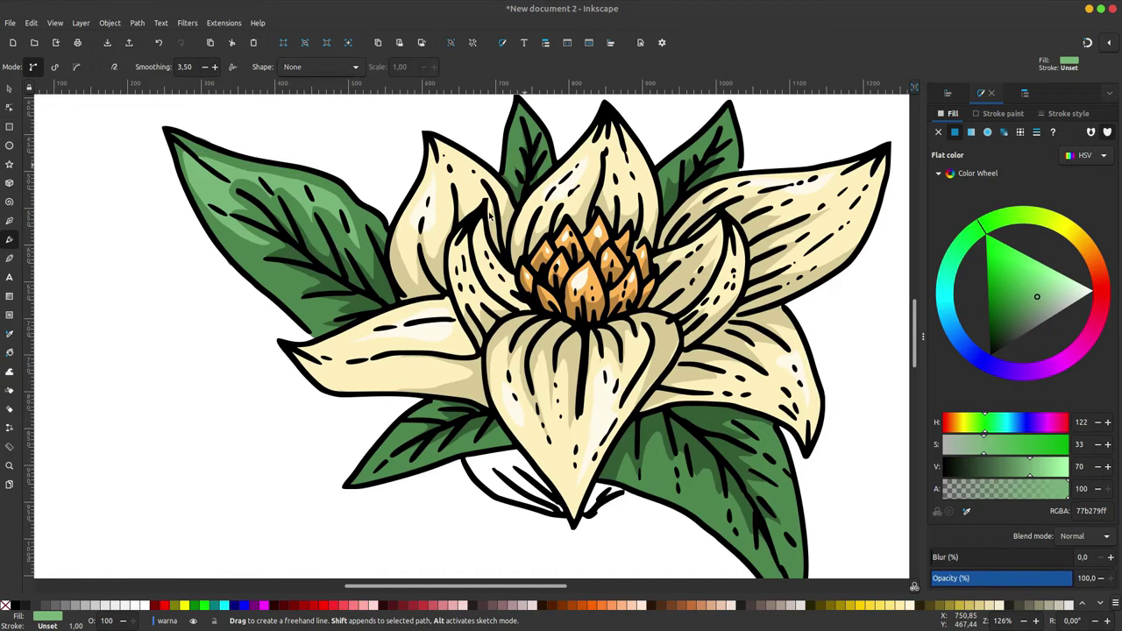
scroll(476, 207, "up", 1)
left_click_drag(467, 190, 464, 259)
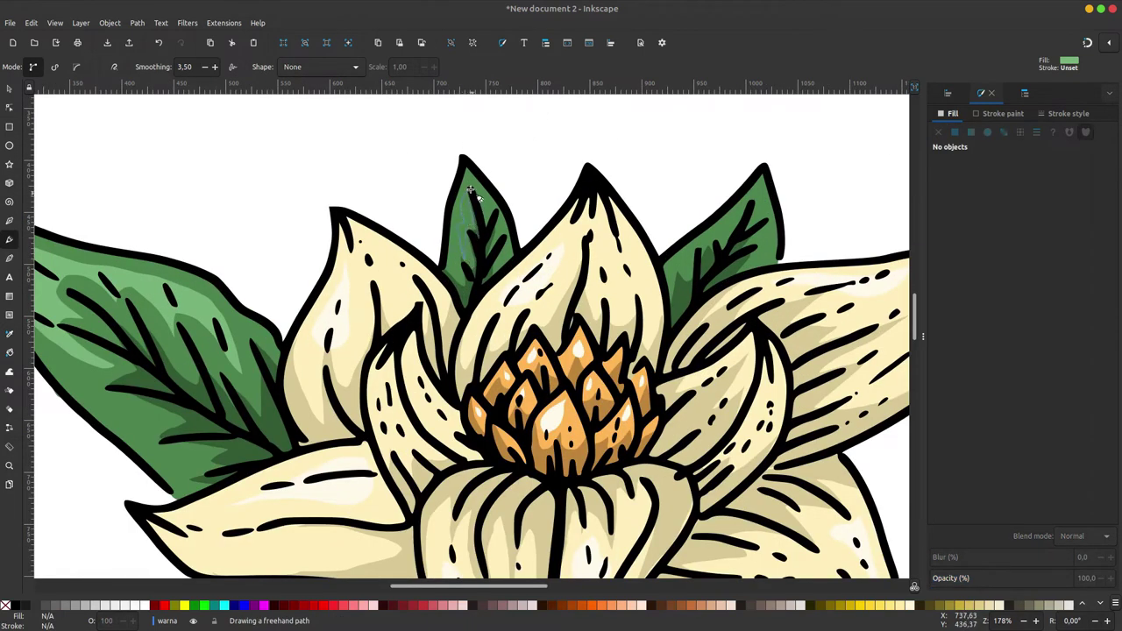
left_click_drag(470, 190, 470, 190)
scroll(470, 190, "down", 1)
scroll(470, 191, "right", 3)
Draw light green highlights on the right leaf and across the lower leaf
left_click_drag(632, 163, 650, 183)
scroll(550, 298, "down", 6)
scroll(550, 298, "right", 3)
left_click_drag(551, 298, 550, 298)
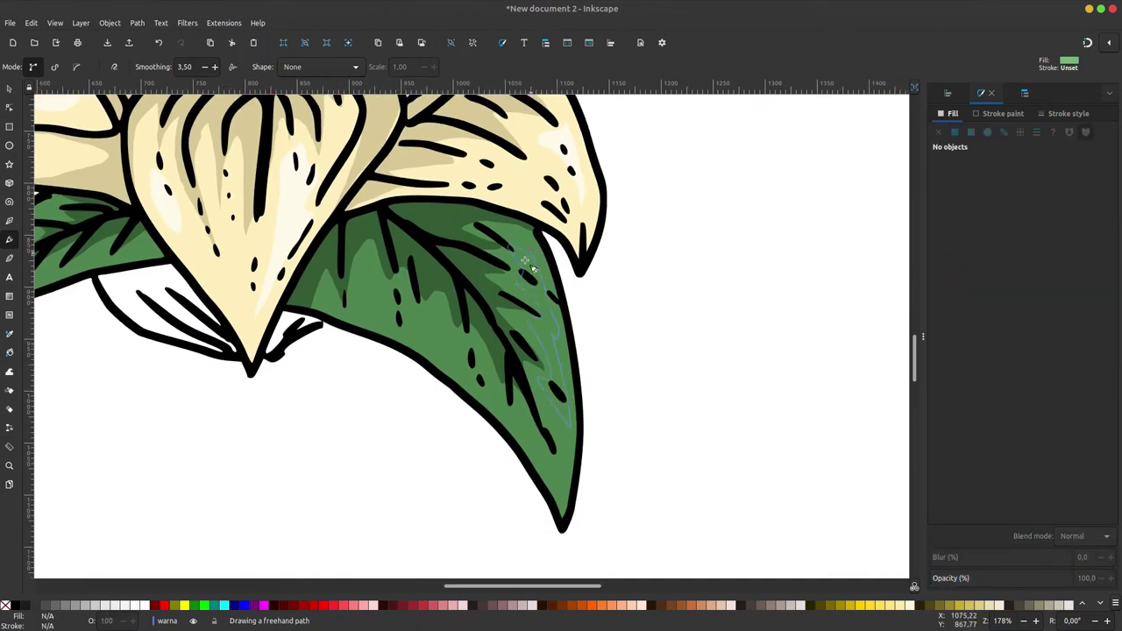
left_click_drag(529, 255, 536, 261)
left_click_drag(366, 291, 443, 327)
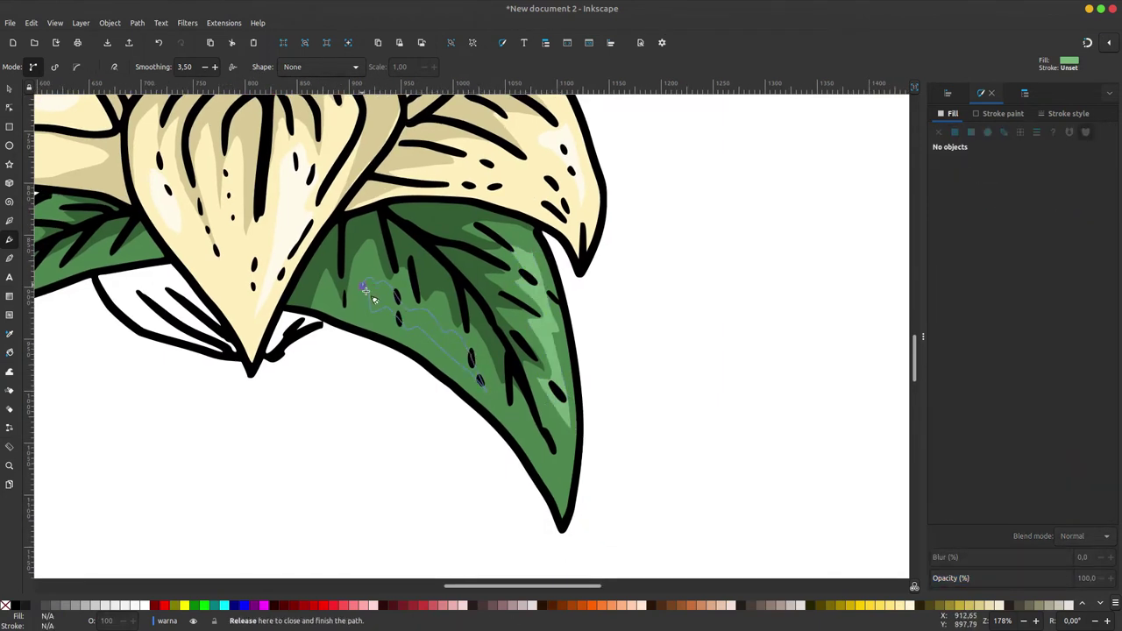
left_click_drag(361, 287, 363, 281)
scroll(594, 316, "up", 4)
scroll(593, 316, "left", 8)
Shift-select the highlight shapes on the petals
key("s")
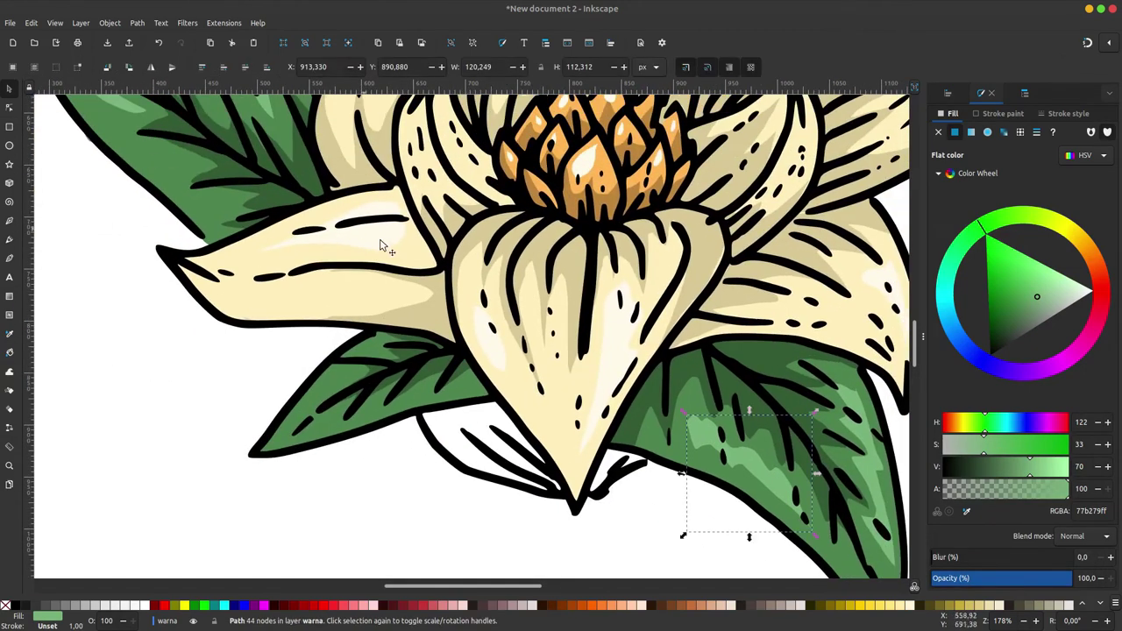
left_click(366, 232)
left_click(631, 339, "shift")
scroll(666, 394, "up", 2)
scroll(667, 395, "right", 3)
left_click(666, 395, "shift")
left_click(639, 179, "shift")
scroll(465, 171, "up", 2)
scroll(464, 171, "left", 3)
left_click(462, 167, "shift")
Recolour the selected petal highlights near-white fffbf0 and deselect them
left_click(974, 444)
left_click_drag(1043, 337, 1042, 354)
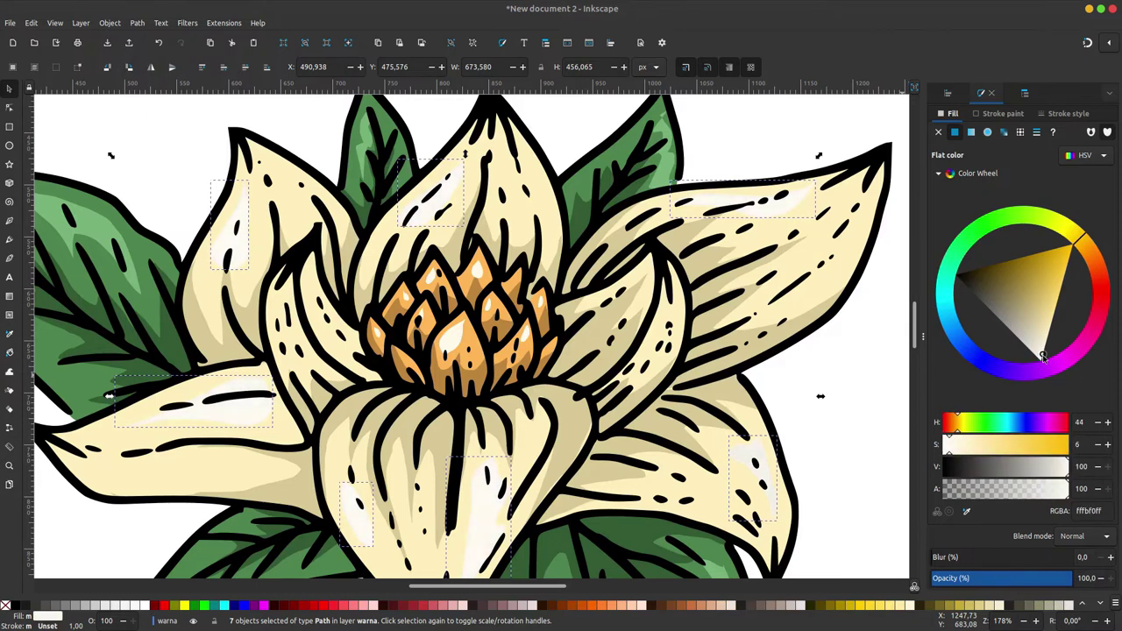
left_click(110, 133)
scroll(788, 185, "down", 5)
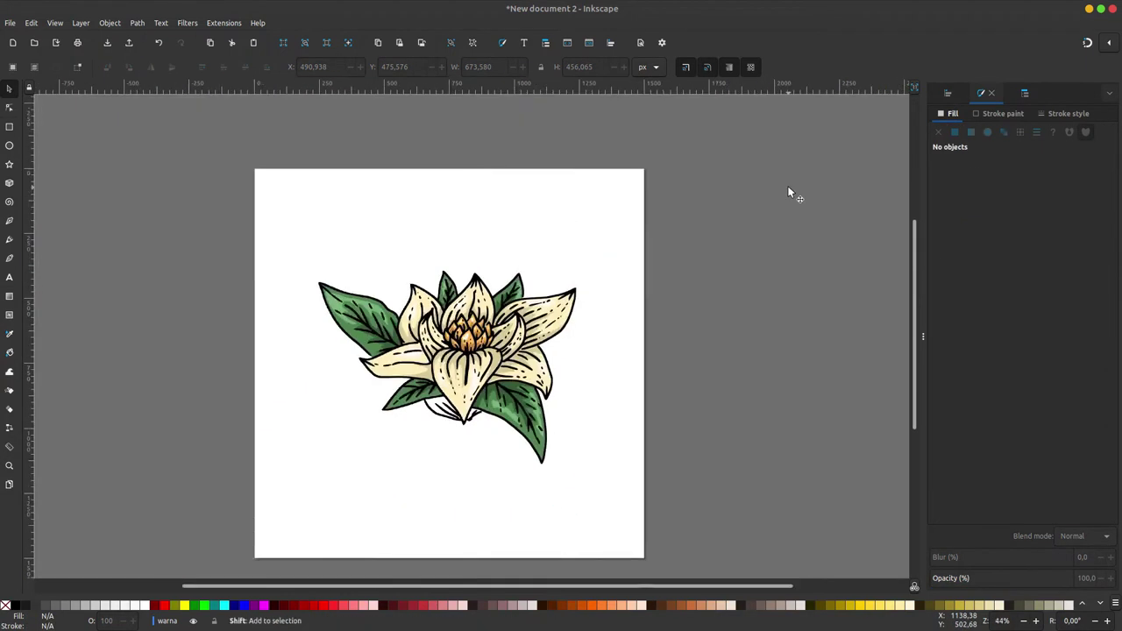
Show Layers and Objects and draw a brown (6c5d53) shadow shape under the flower base
scroll(190, 303, "up", 4)
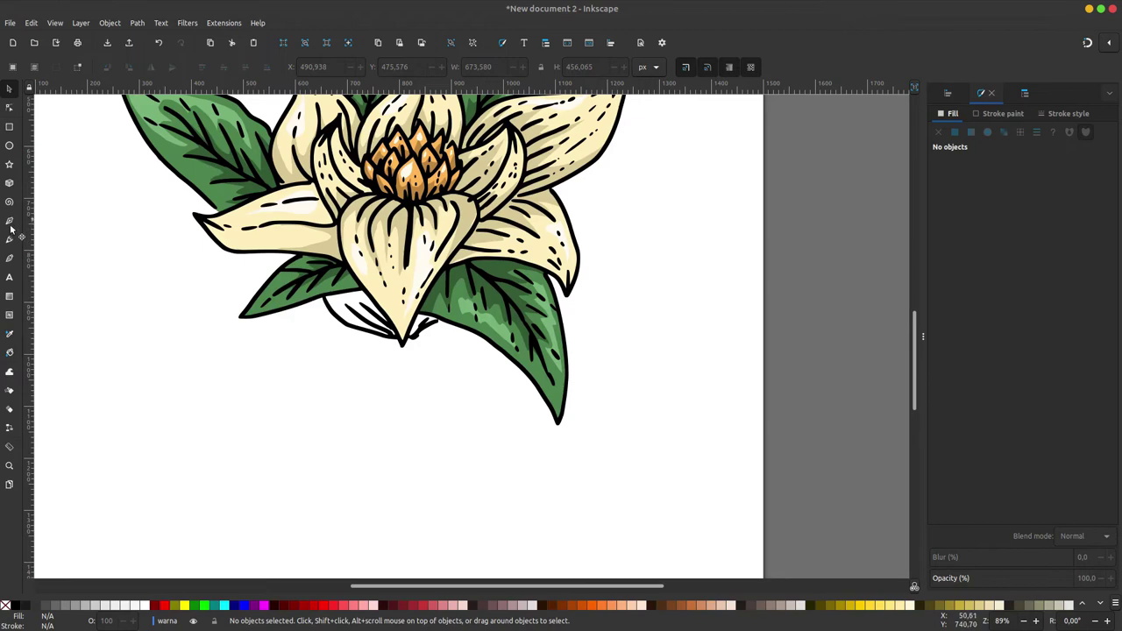
key("Tab")
left_click(8, 239)
left_click(1024, 92)
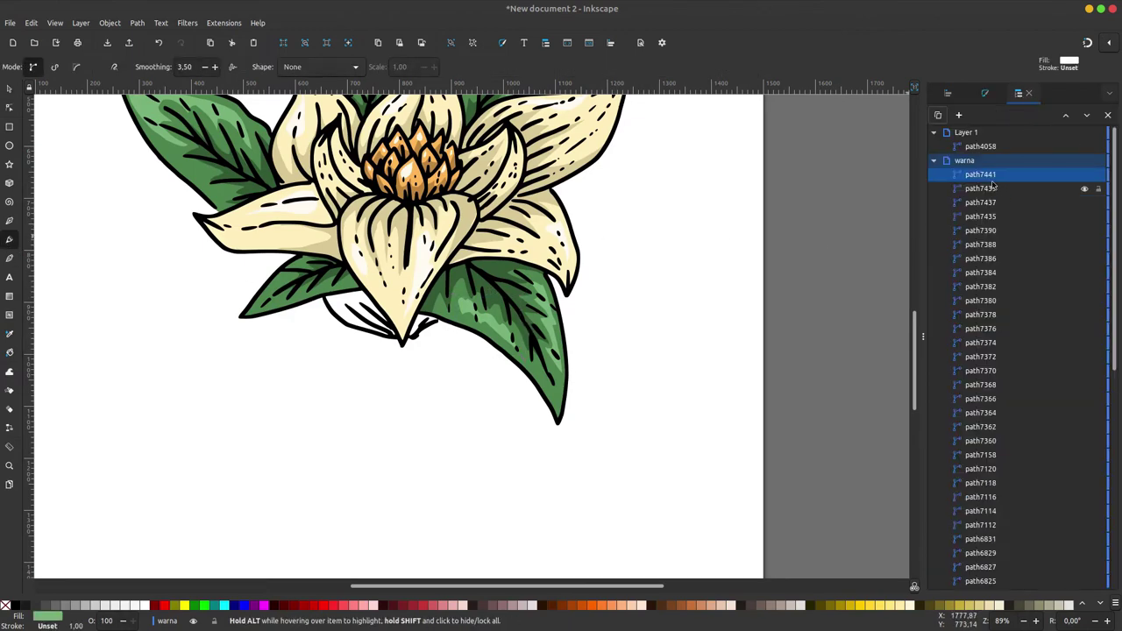
scroll(389, 320, "up", 2)
left_click_drag(256, 266, 284, 308)
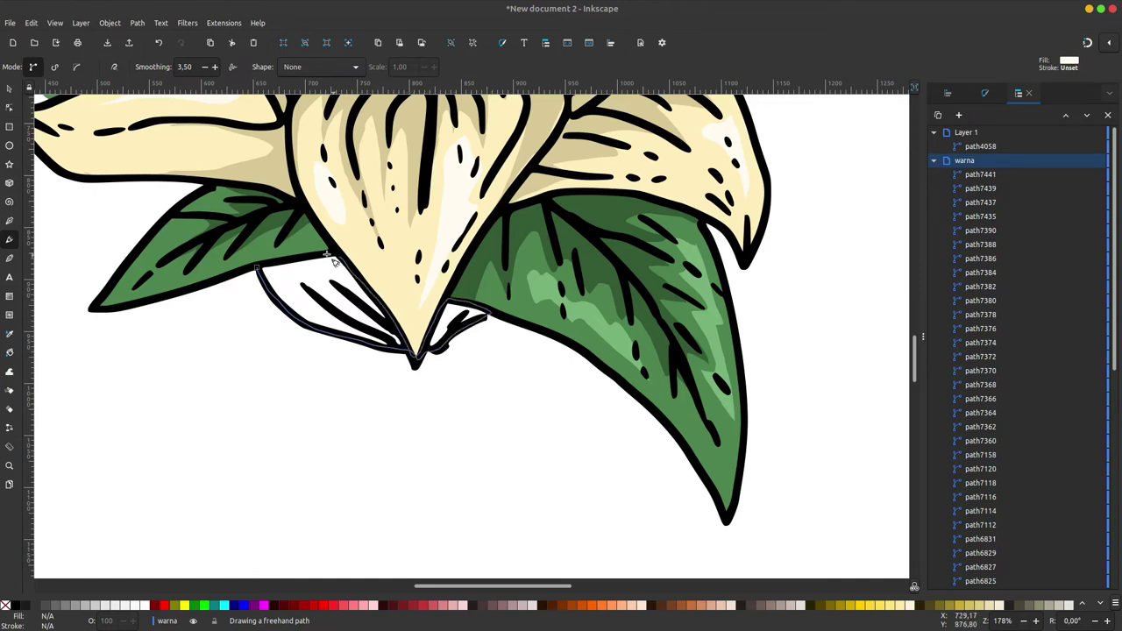
left_click_drag(330, 257, 263, 268)
left_click(763, 608)
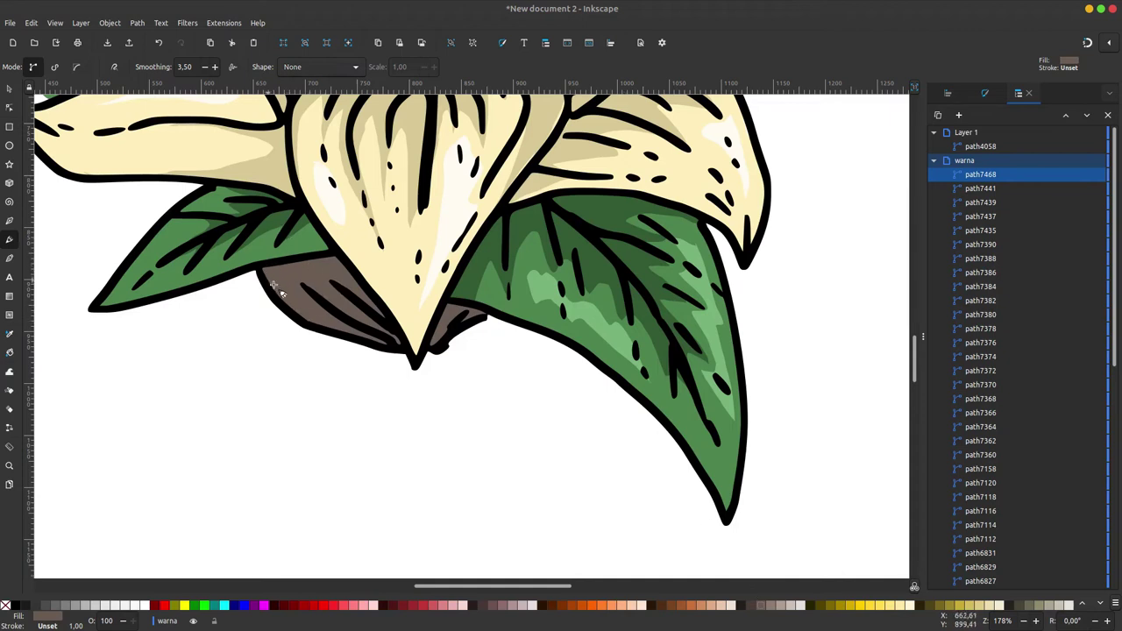
Draw a second darker brown (554235) shadow shape over the flower base
left_click_drag(266, 268, 300, 286)
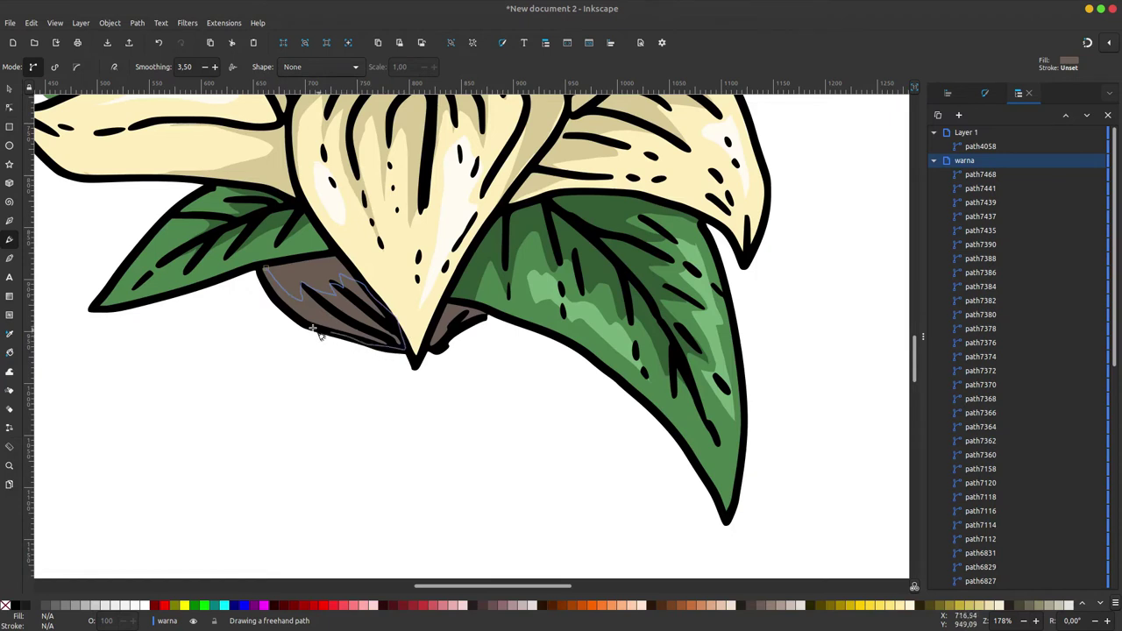
left_click_drag(261, 281, 334, 254)
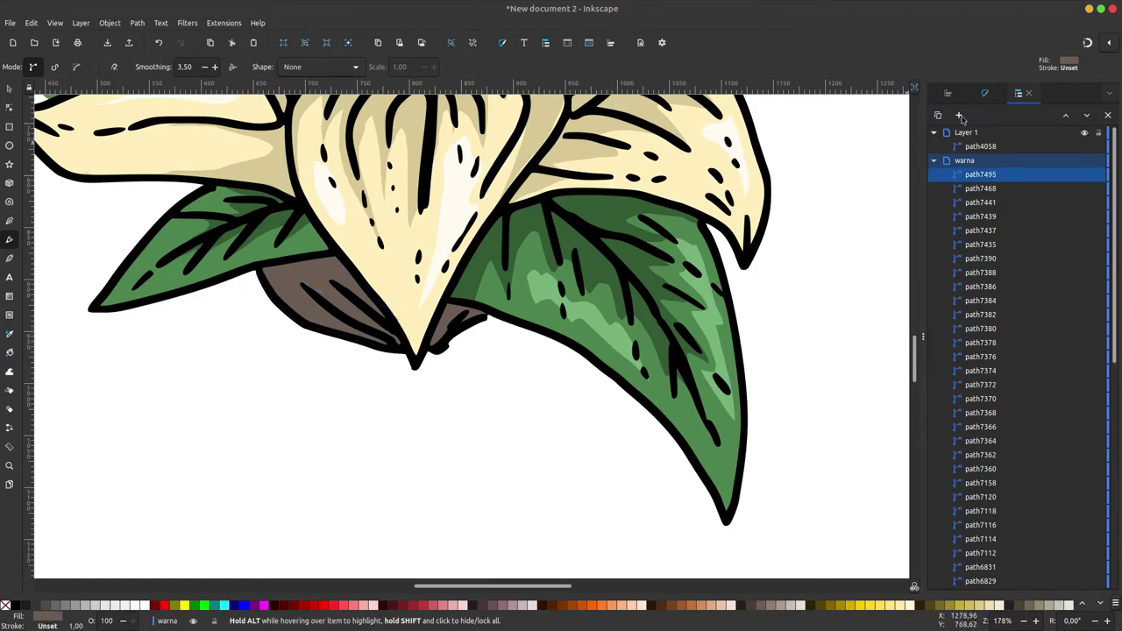
key("ctrl+shift+f")
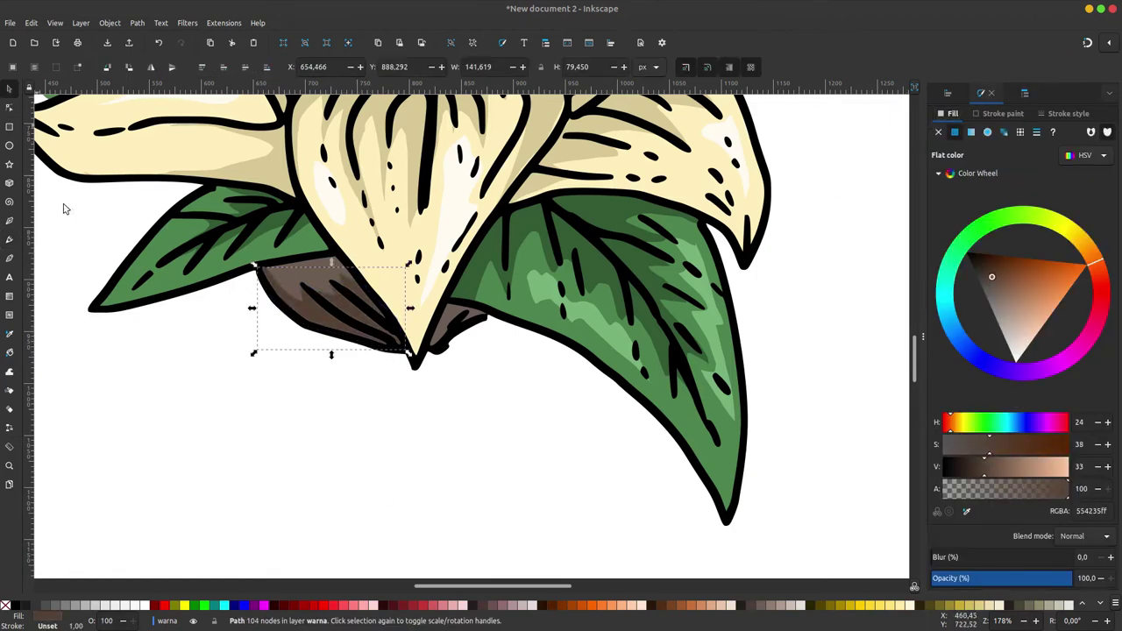
left_click(9, 258)
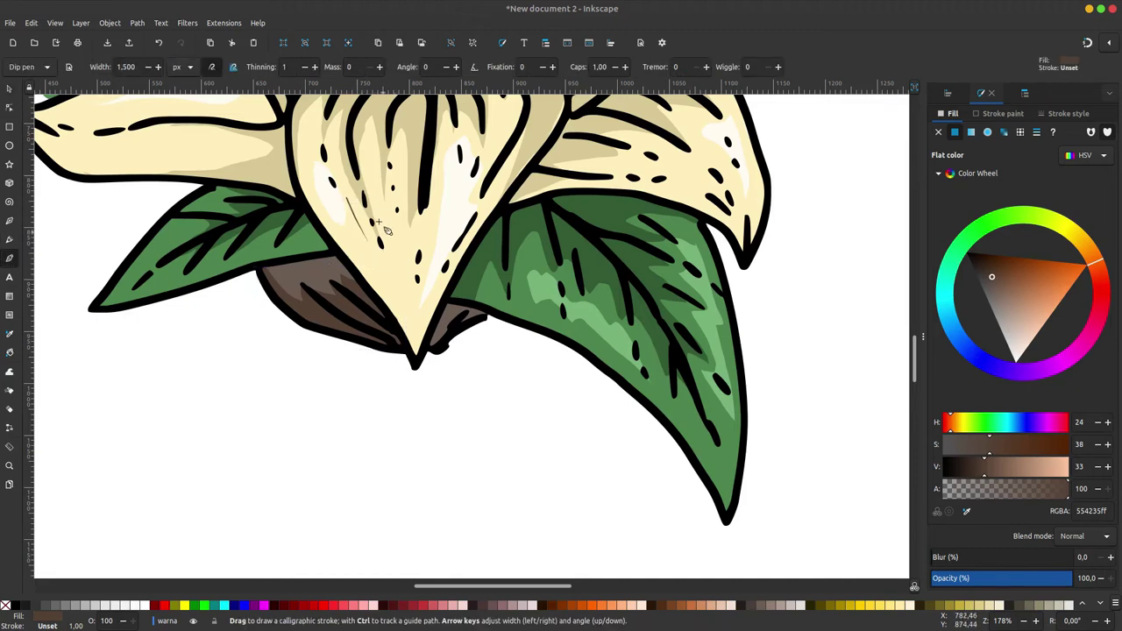
Set Calligraphy width to 3.5 and draw black detail lines along the lower petal
left_click(158, 67)
left_click(158, 67)
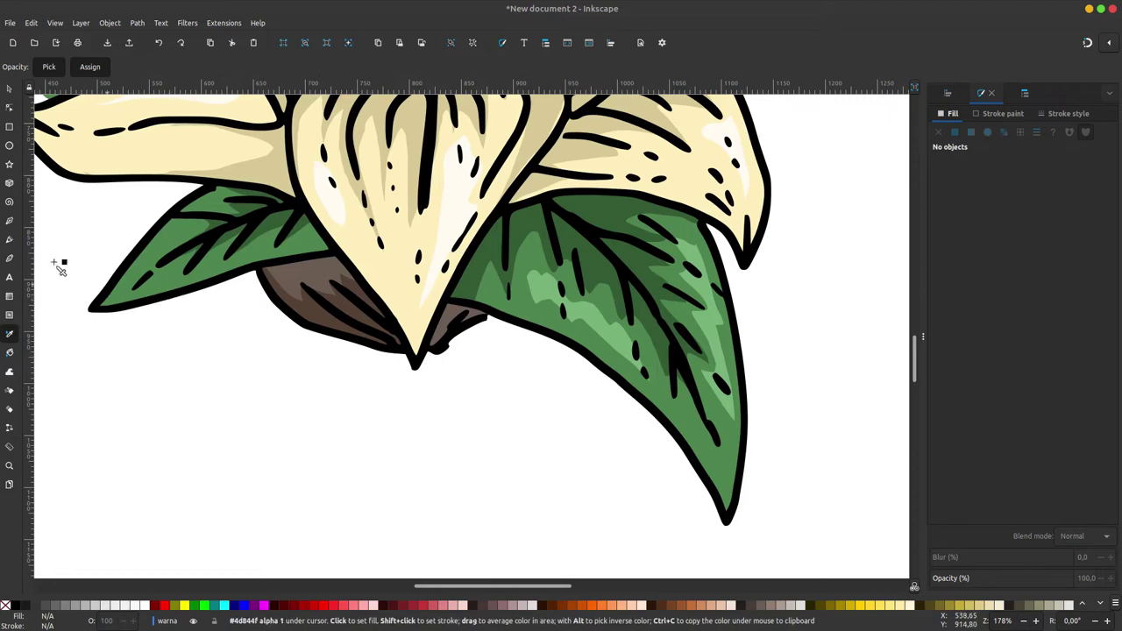
left_click_drag(306, 142, 363, 258)
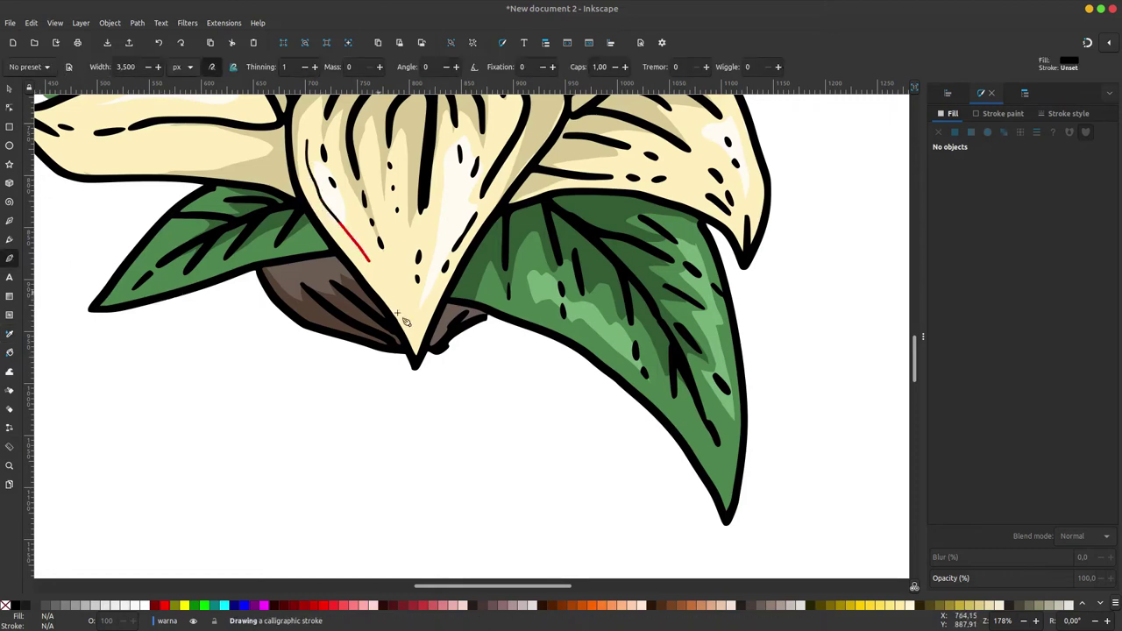
scroll(336, 184, "up", 4)
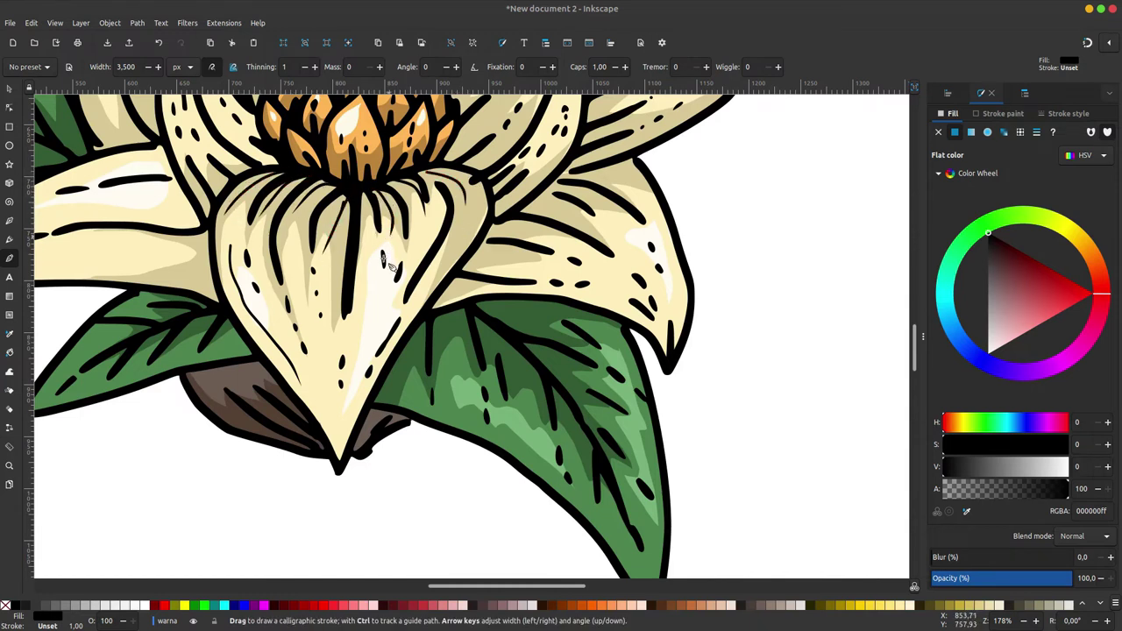
scroll(385, 253, "down", 2)
mouse_move(340, 406)
left_mouse_down()
mouse_move(331, 365)
mouse_move(344, 410)
left_mouse_up()
left_click_drag(323, 327, 337, 401)
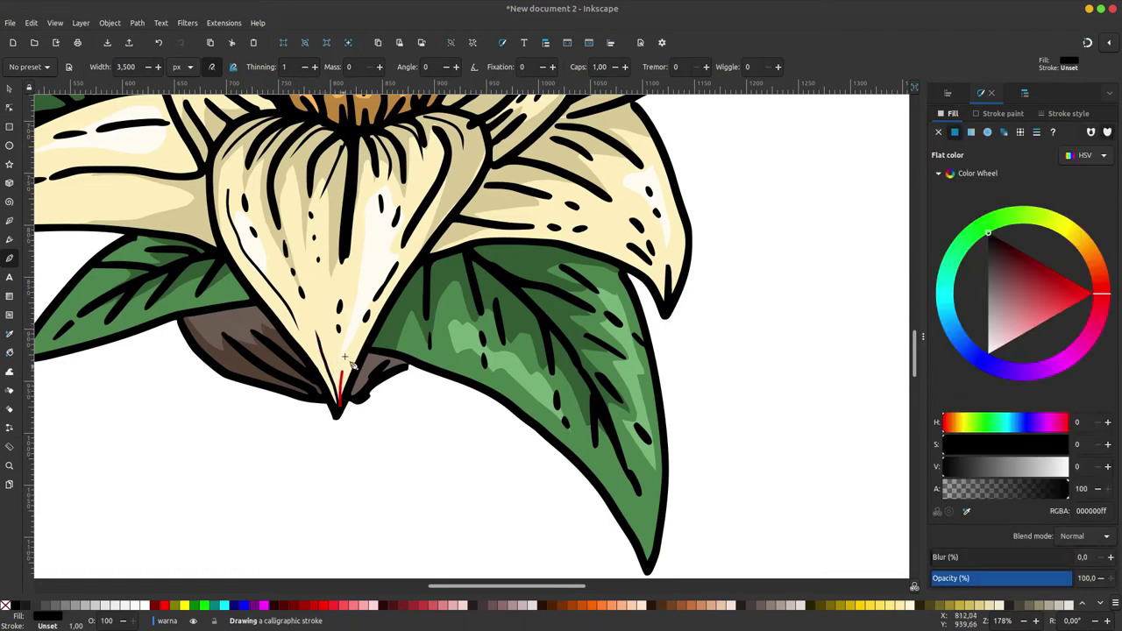
left_click_drag(354, 147, 331, 259)
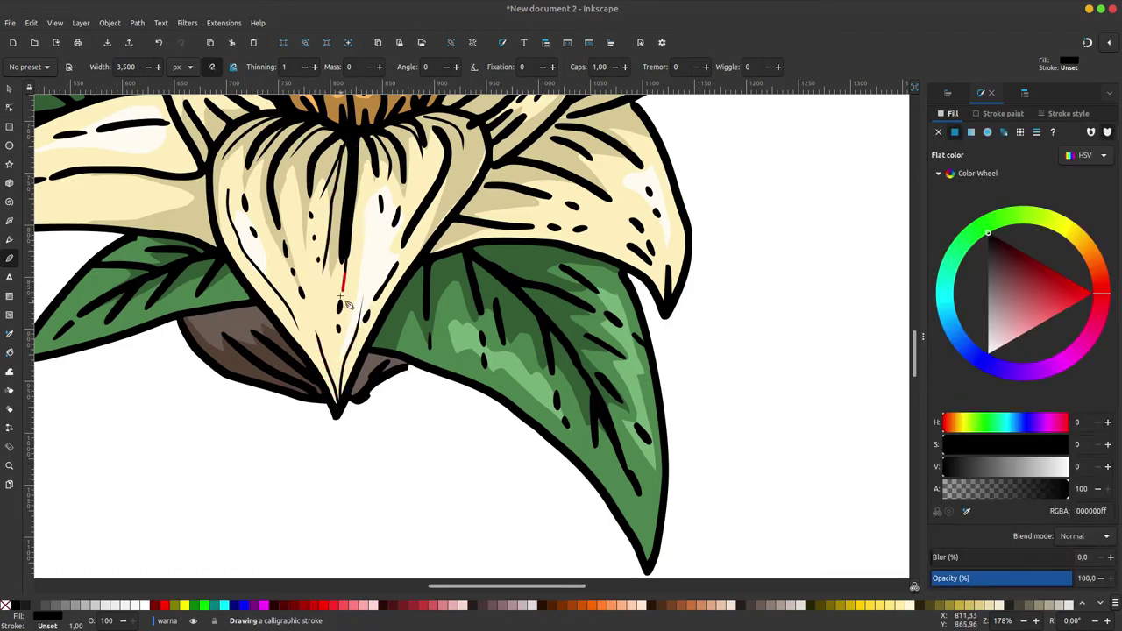
Add black calligraphic detail lines on the right petals, then zoom out to the whole flower
scroll(518, 189, "right", 4)
scroll(517, 188, "up", 2)
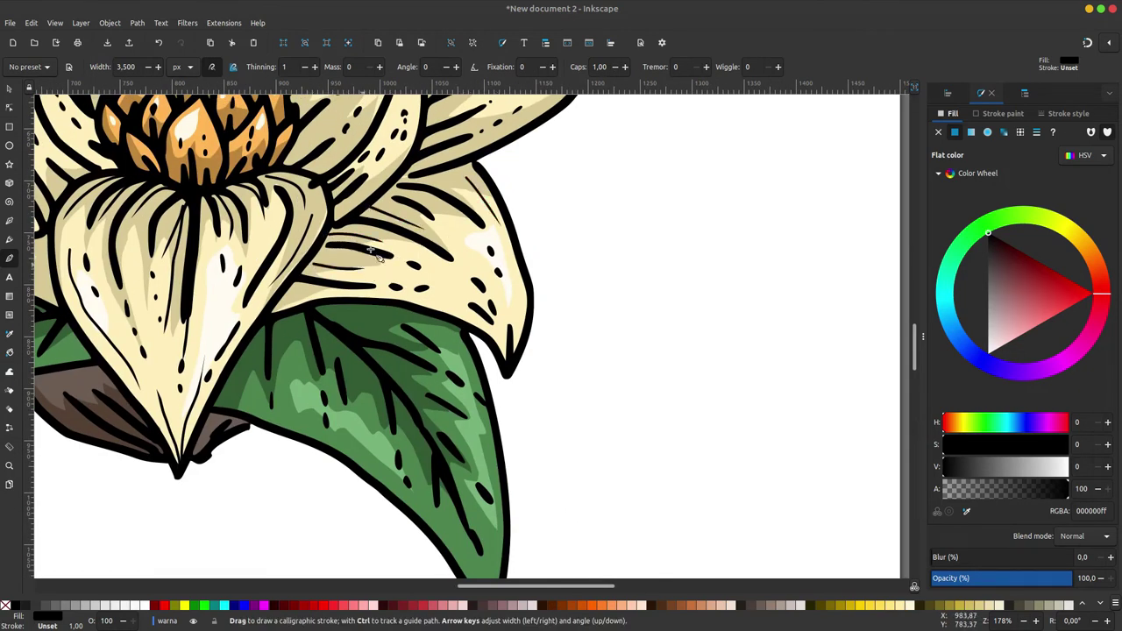
scroll(336, 266, "up", 3)
scroll(336, 266, "right", 2)
scroll(243, 301, "up", 1)
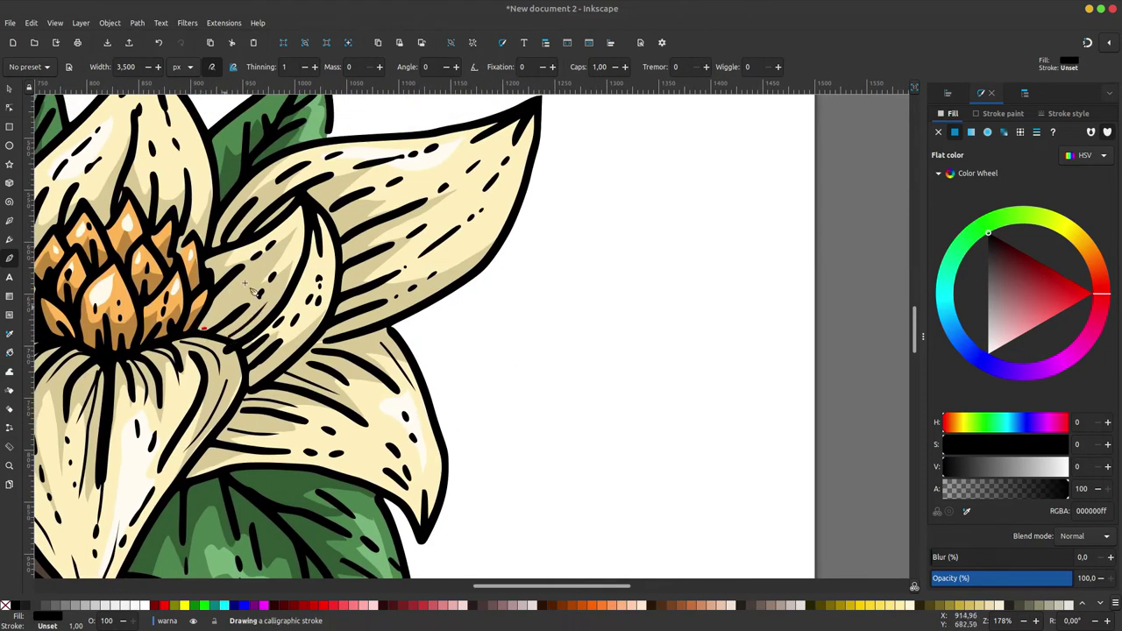
left_click_drag(359, 233, 340, 296)
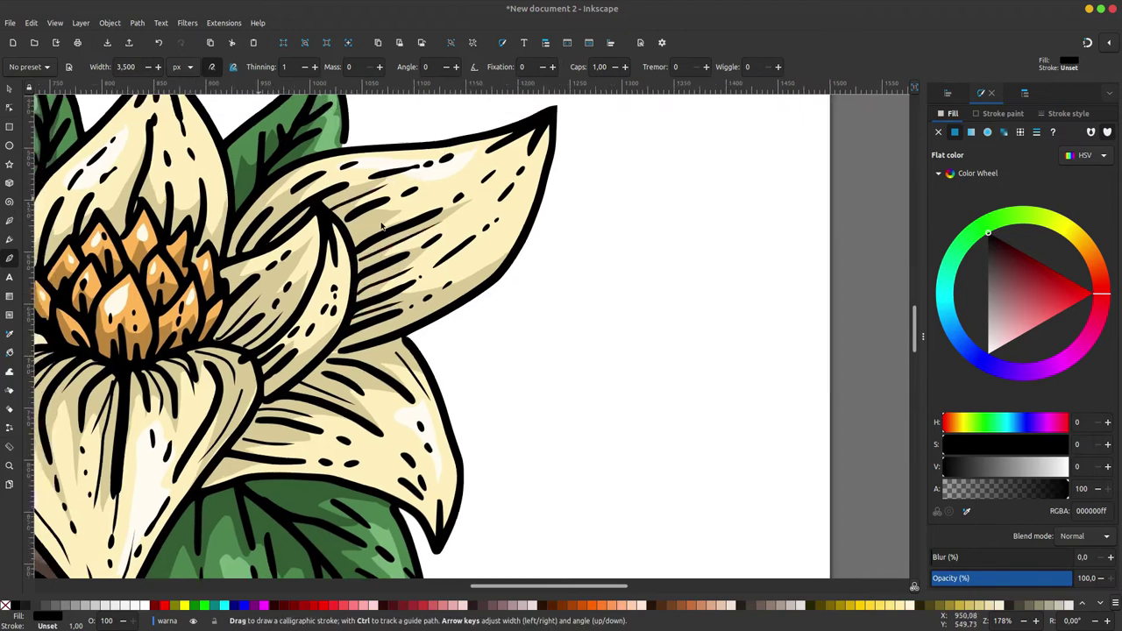
scroll(310, 203, "left", 5)
scroll(310, 203, "up", 1)
left_click_drag(338, 272, 336, 275)
scroll(575, 167, "down", 2)
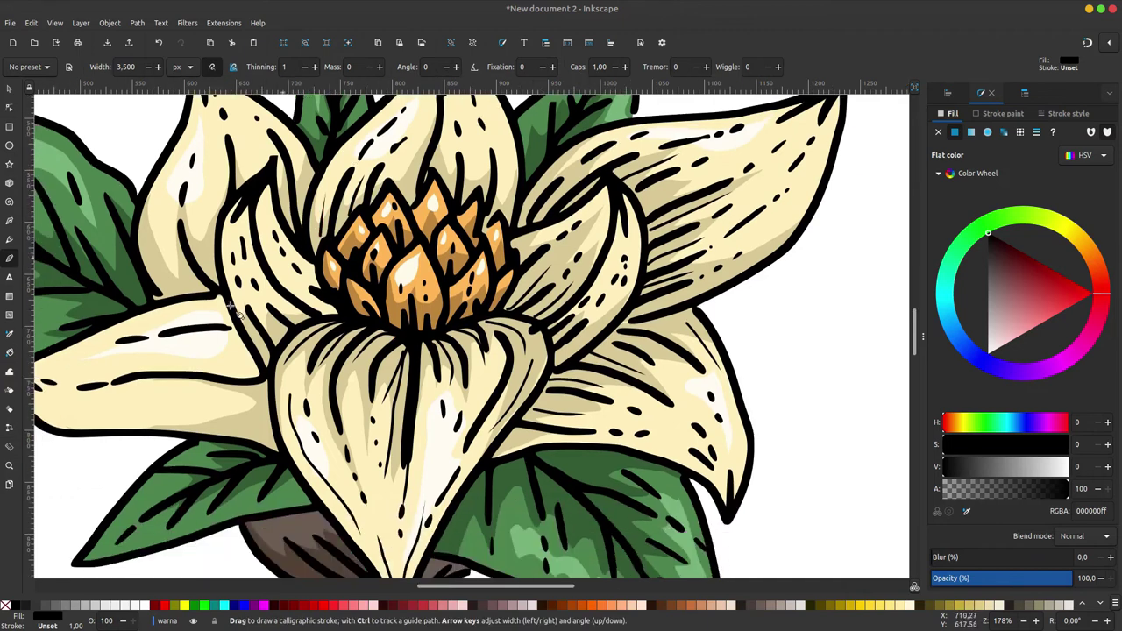
key("minus")
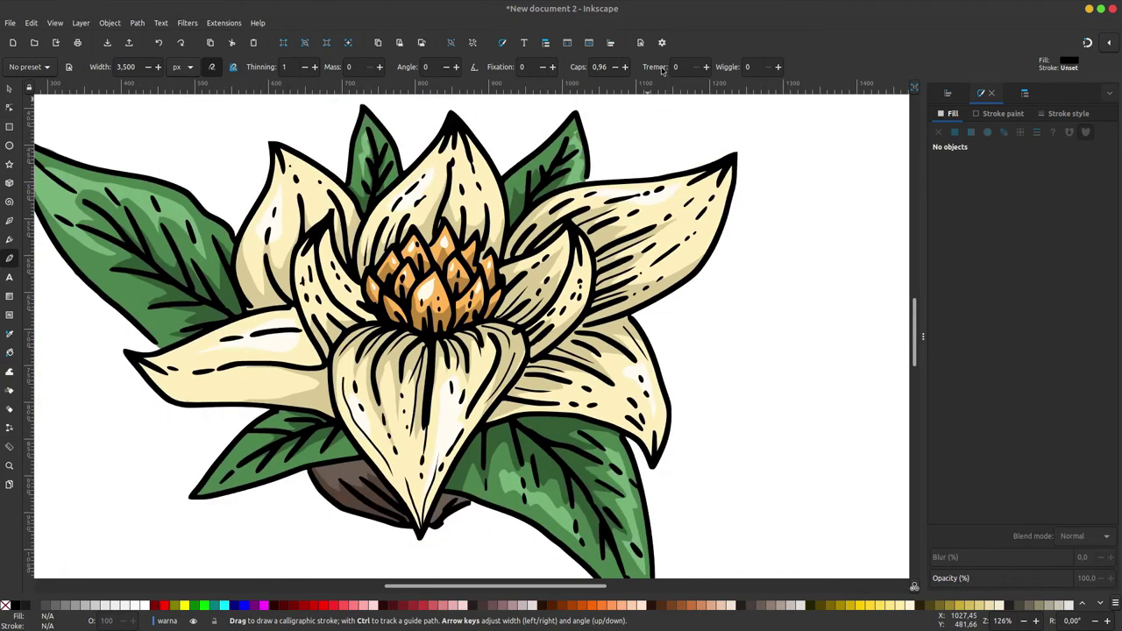
key("minus")
key("minus")
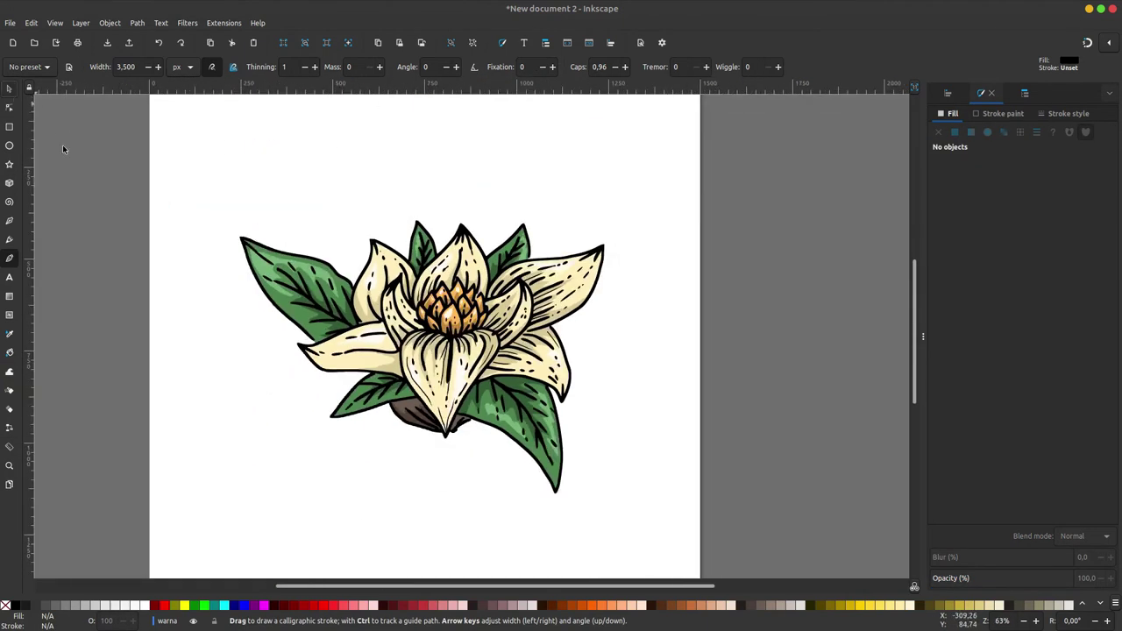
key("s")
scroll(245, 252, "up", 1)
scroll(260, 253, "up", 1)
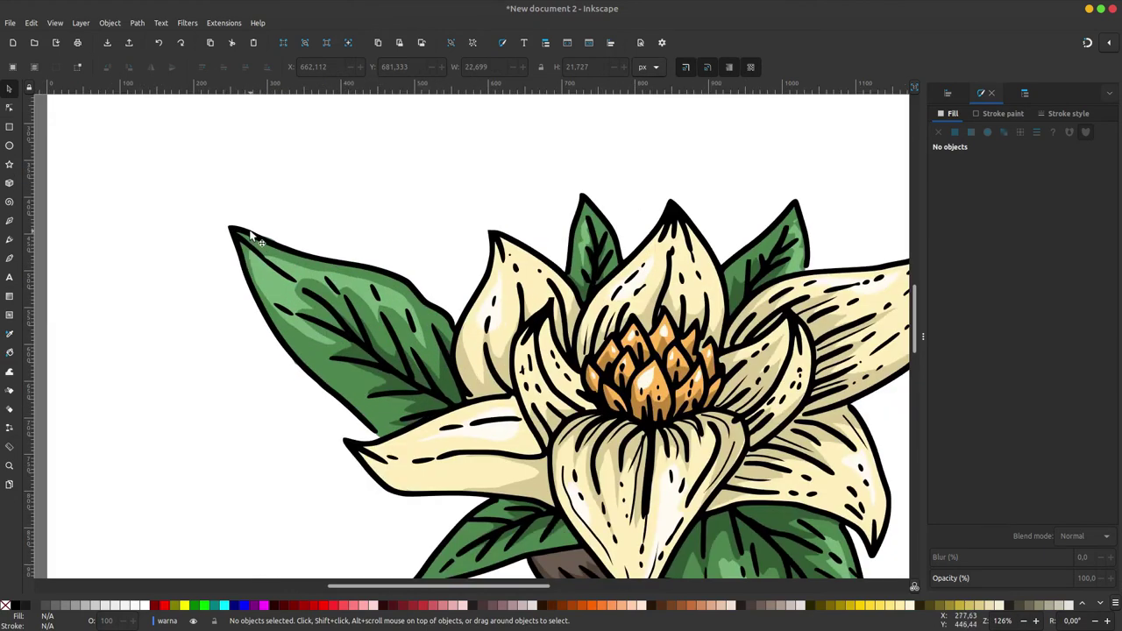
left_click(252, 233)
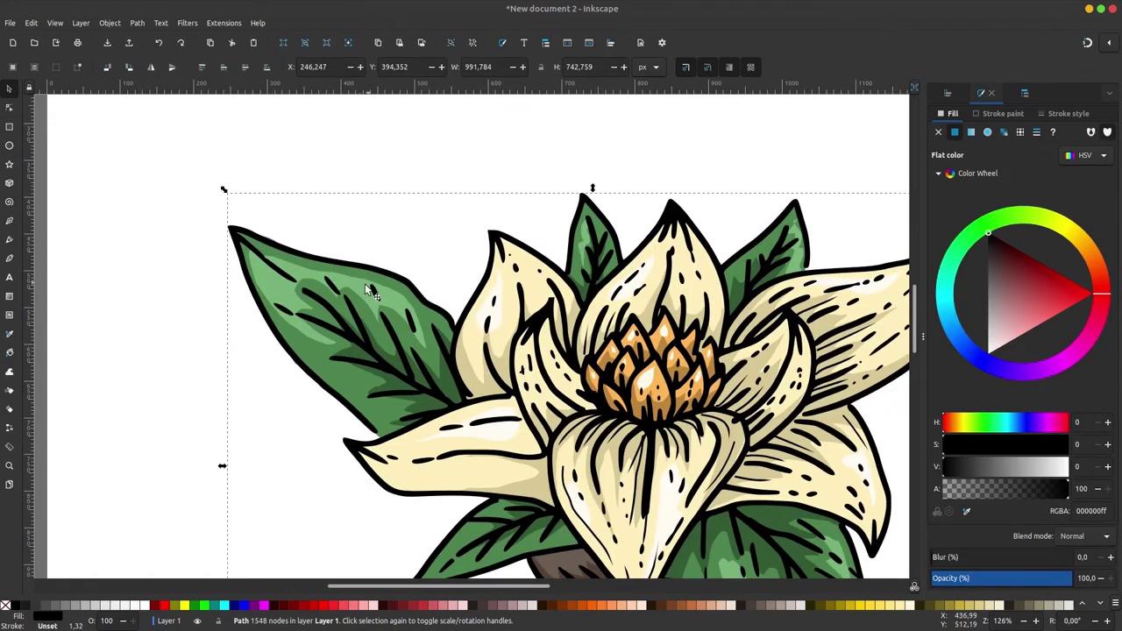
key("minus")
key("minus")
key("minus")
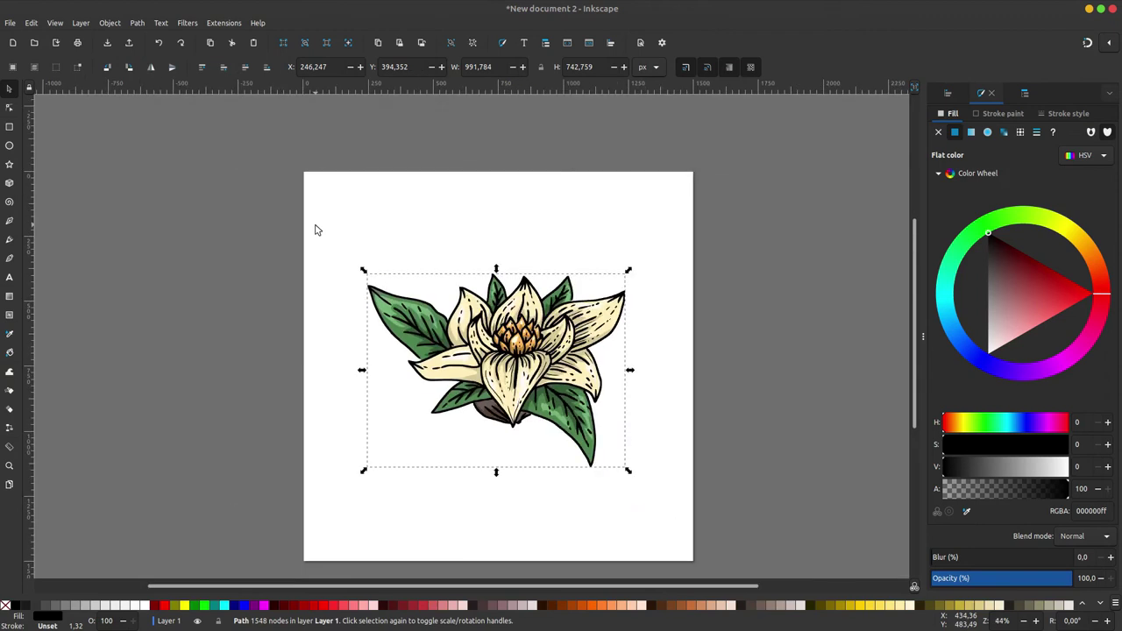
left_click(736, 231)
left_click_drag(809, 198, 301, 556)
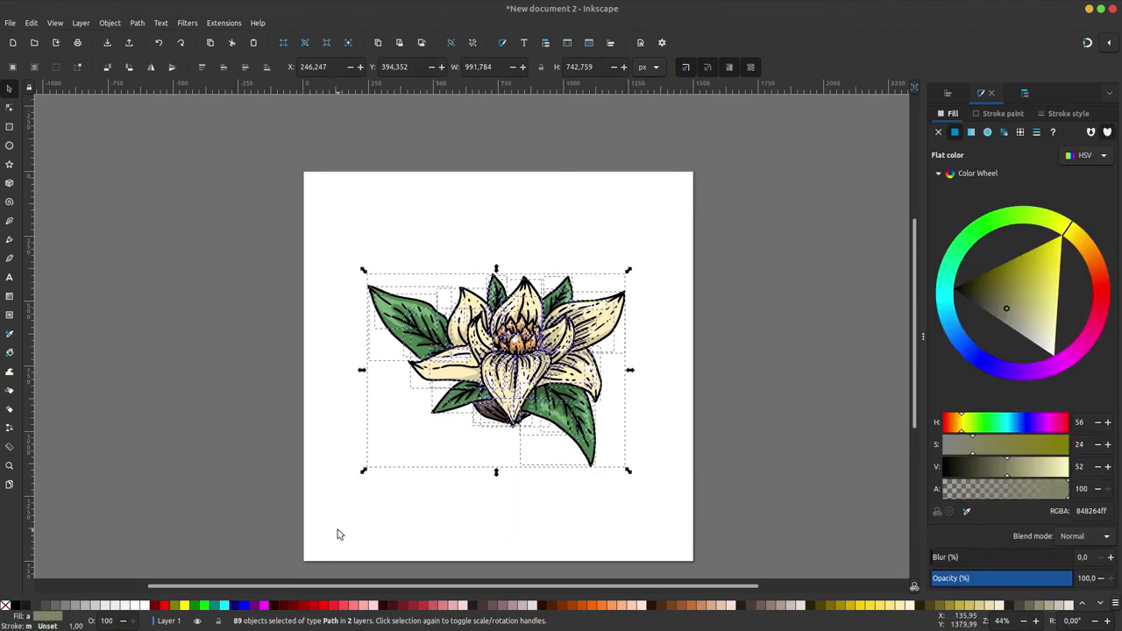
left_click(136, 23)
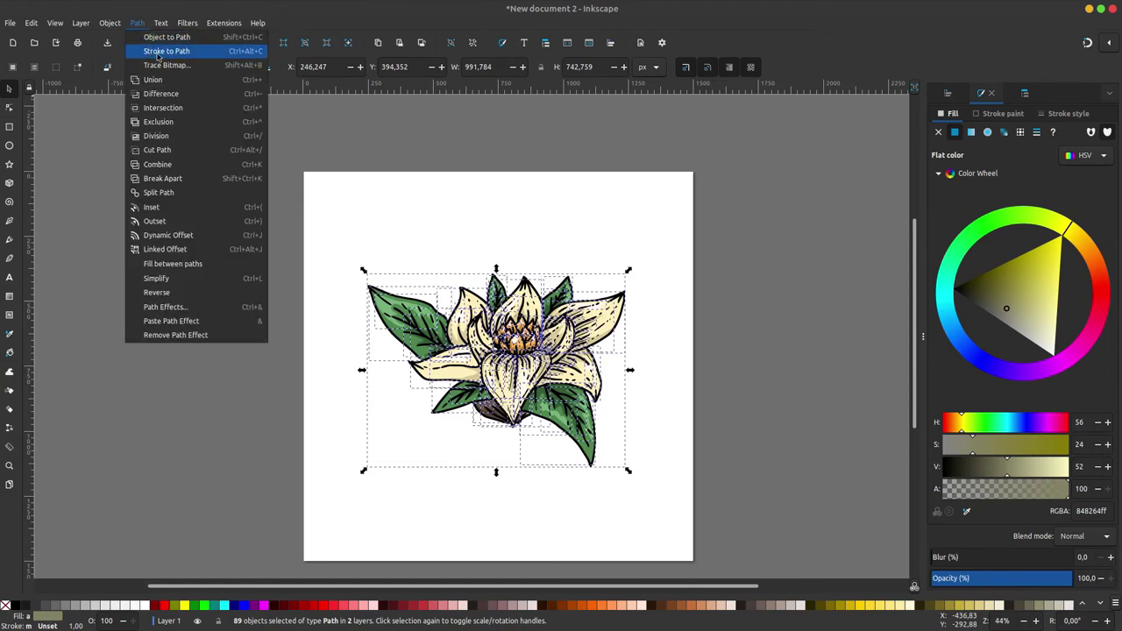
left_click(180, 53)
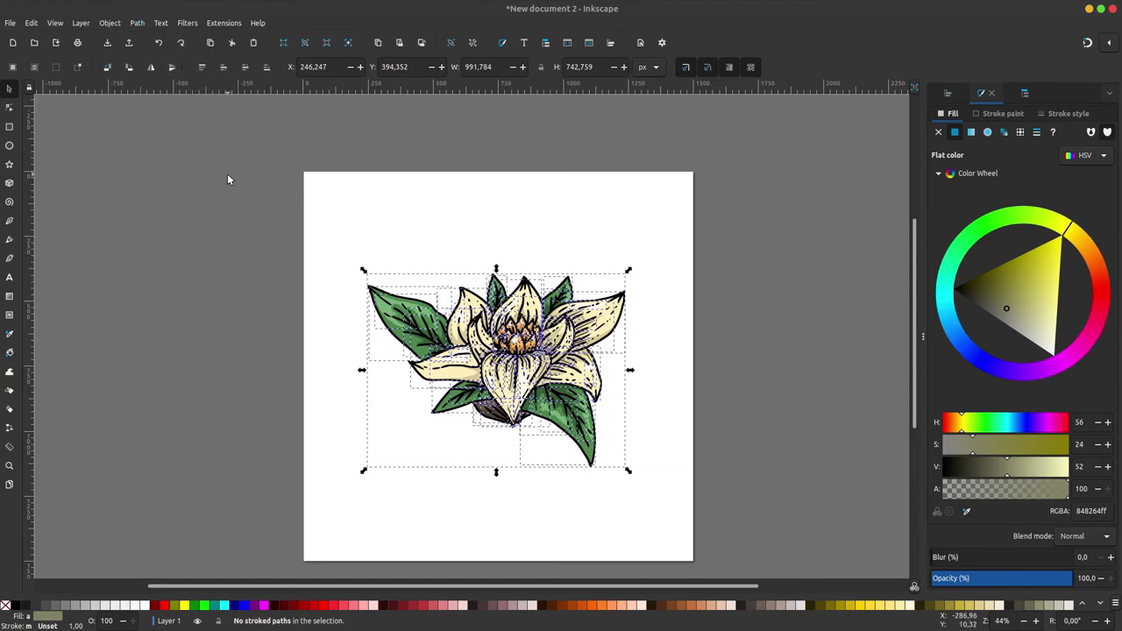
left_click(137, 23)
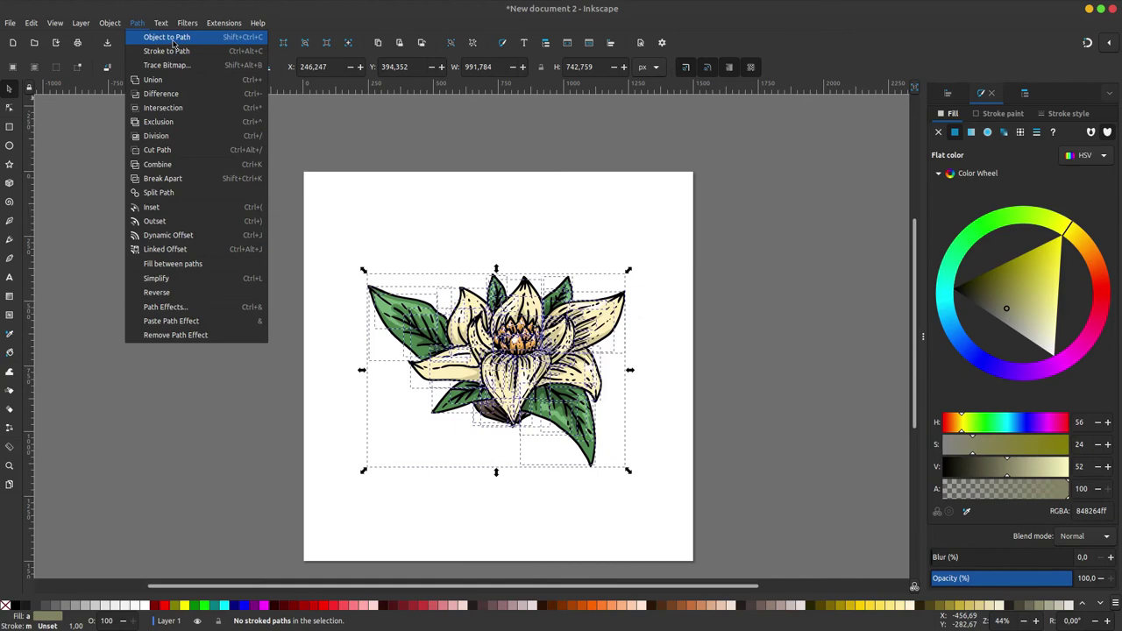
left_click(173, 37)
left_click(172, 230)
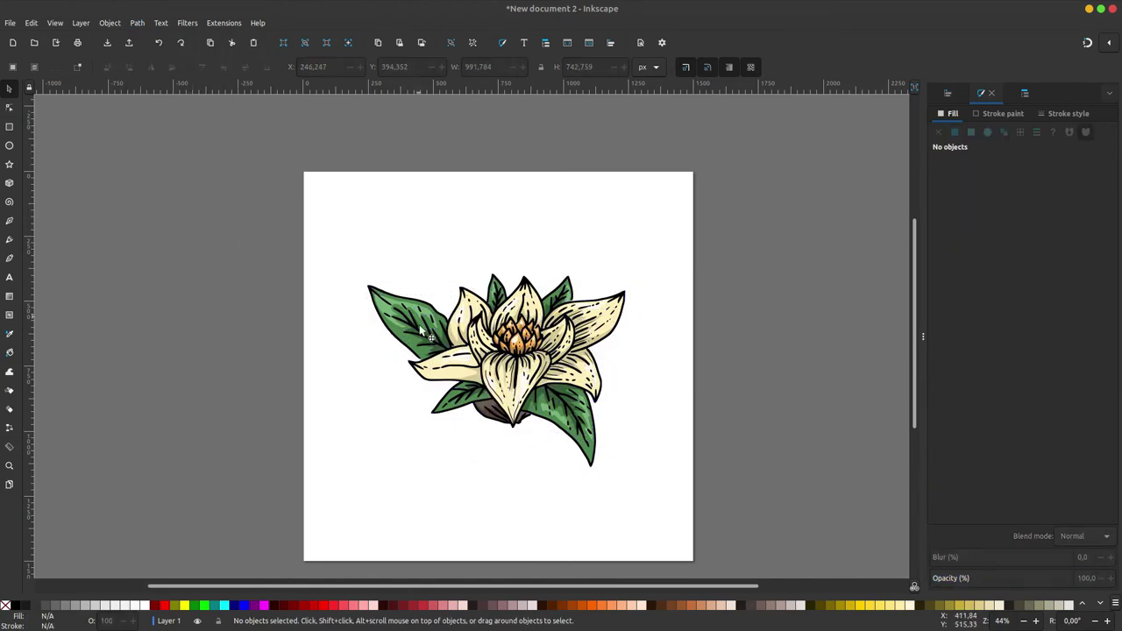
scroll(418, 322, "up", 1)
scroll(418, 322, "up", 1)
scroll(356, 270, "up", 2)
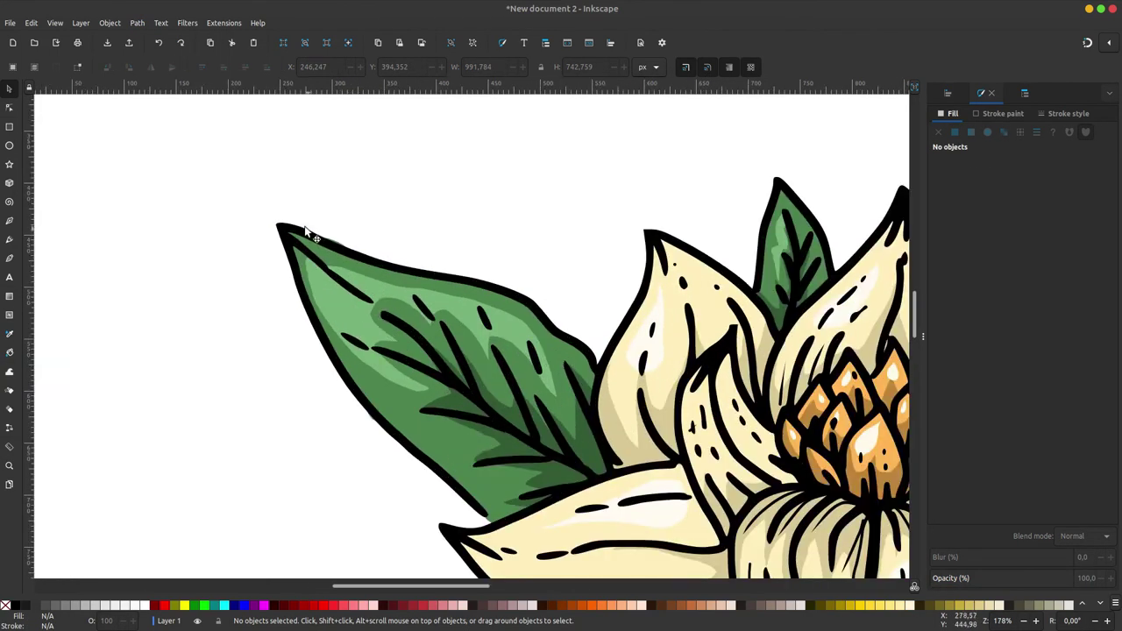
left_click(307, 232)
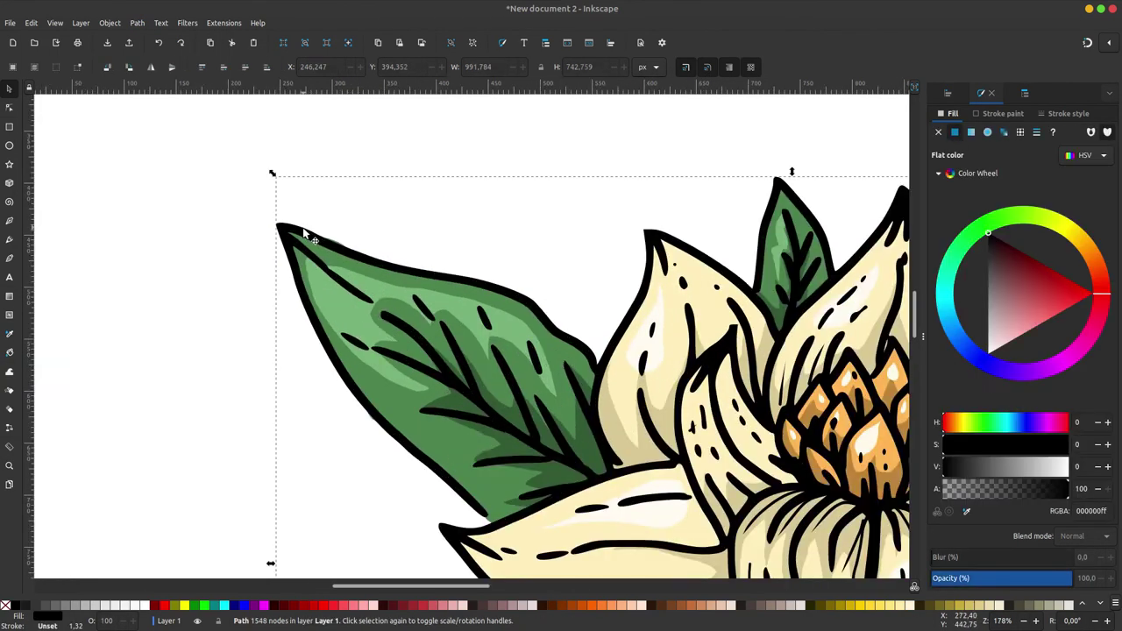
Select all black-filled outline paths by Select Same Fill Color and recolour them #333333
left_click(33, 24)
mouse_move(56, 264)
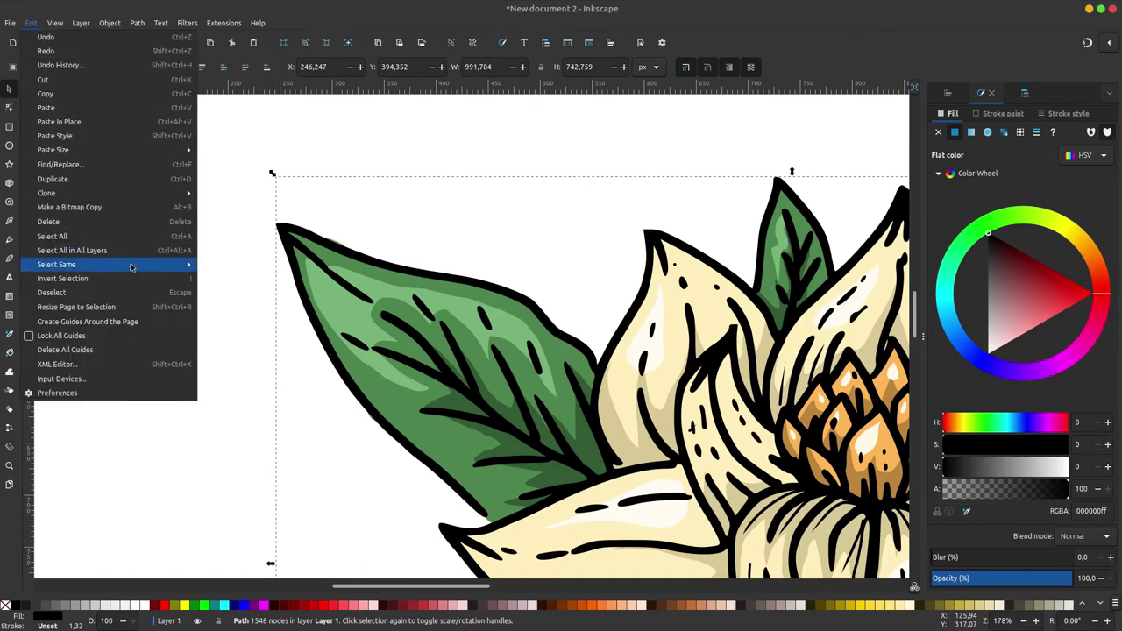
left_click(244, 278)
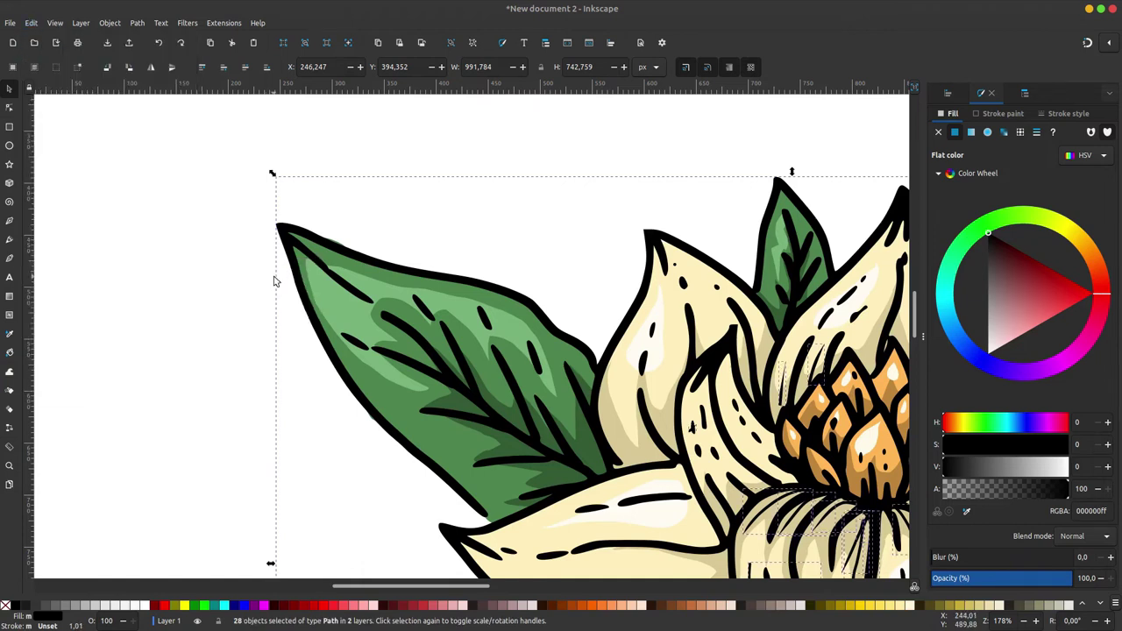
scroll(273, 280, "down", 3)
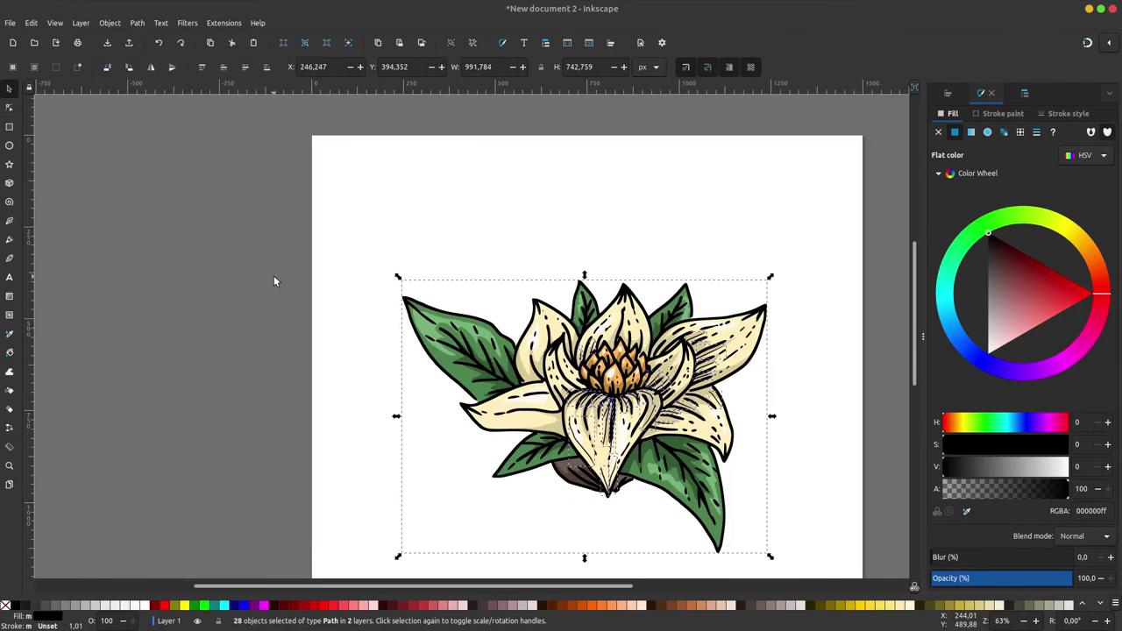
left_click(38, 605)
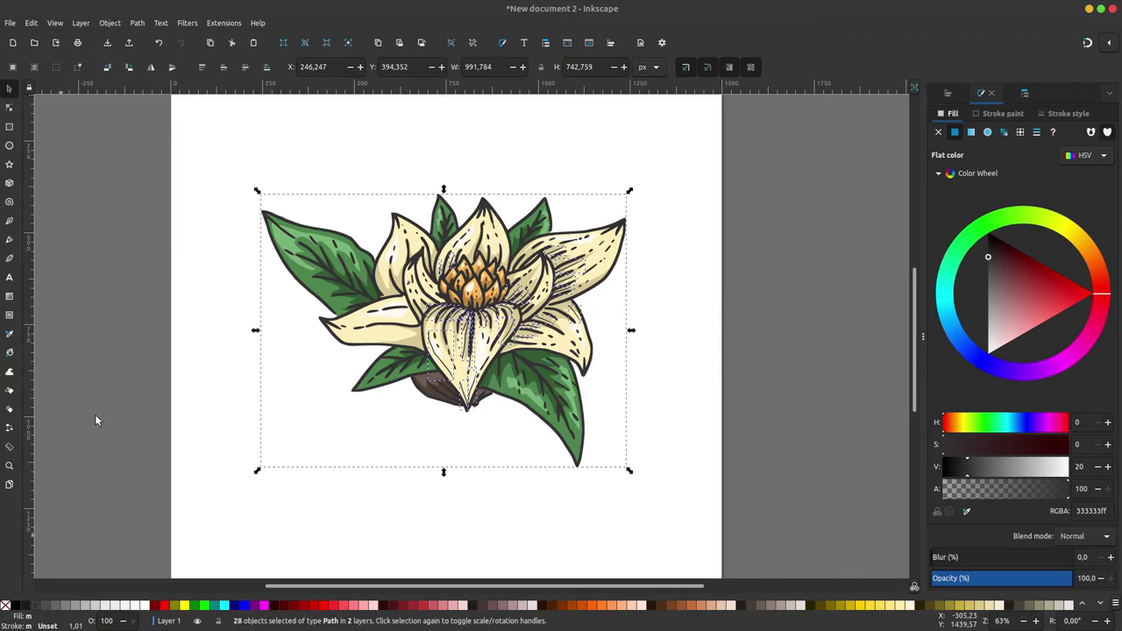
left_click(86, 160)
Group the flower's 89 pieces, shrink the group and move it higher on the page
left_click_drag(806, 131, 144, 550)
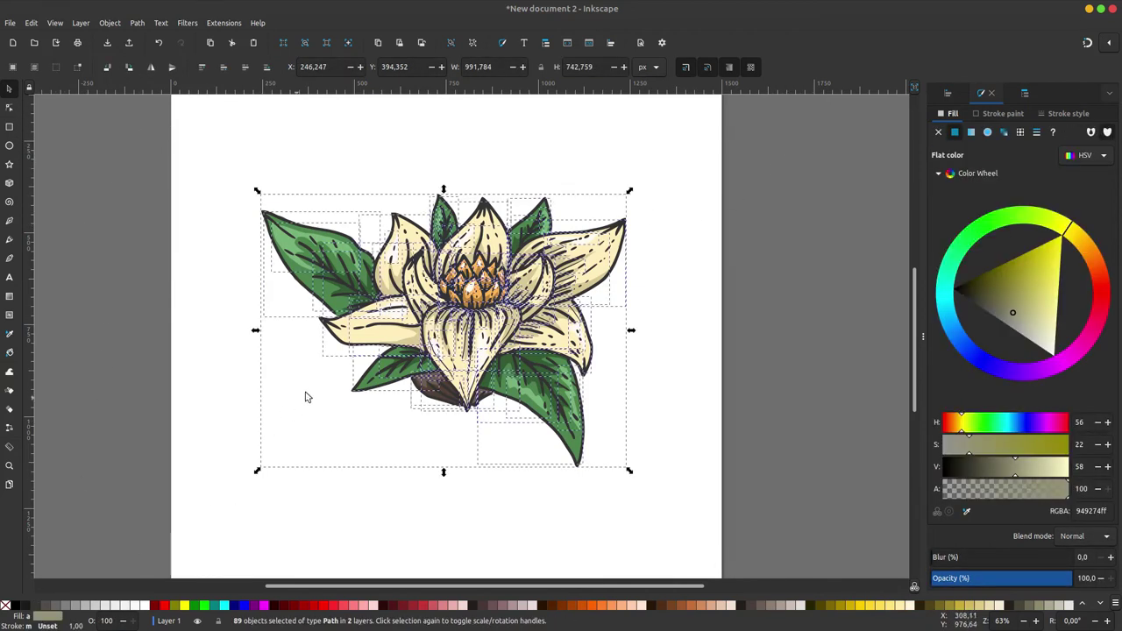
key("ctrl+g")
left_click_drag(628, 190, 551, 249)
left_click_drag(488, 360, 497, 297)
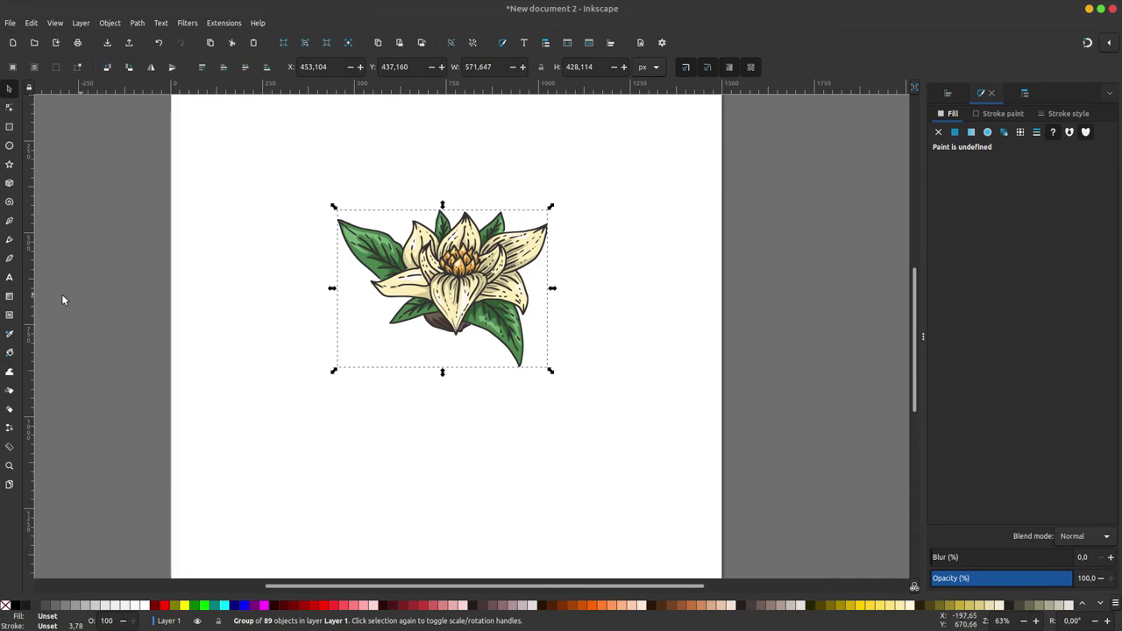
Add a large FLOWERS LAND title under the flower and tilt the flower slightly
left_click(10, 278)
left_click(346, 426)
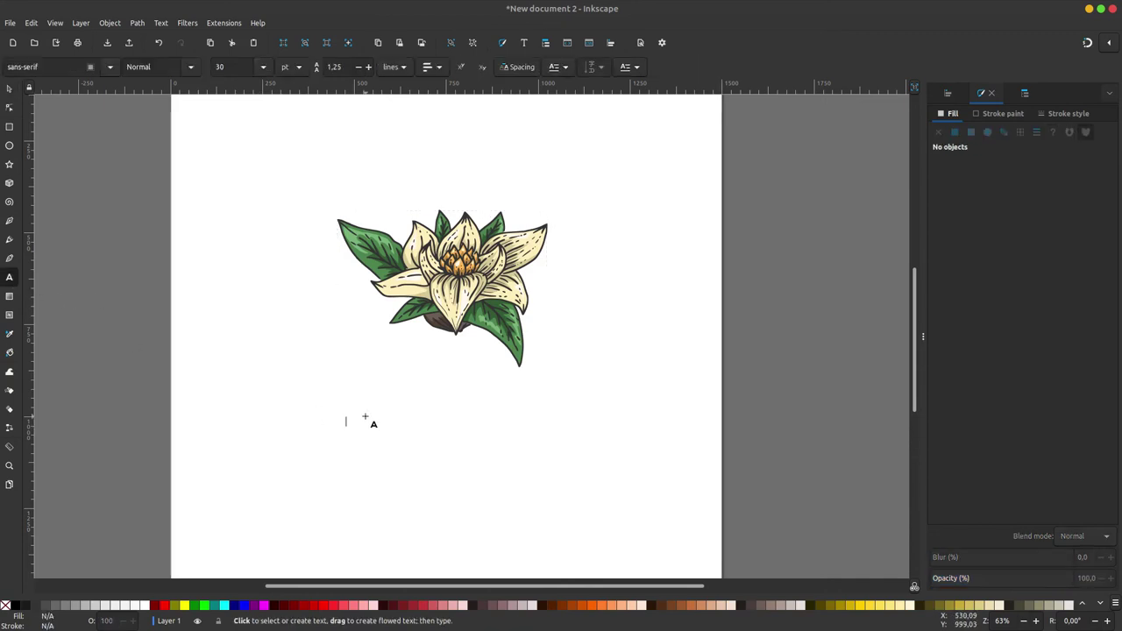
type("o")
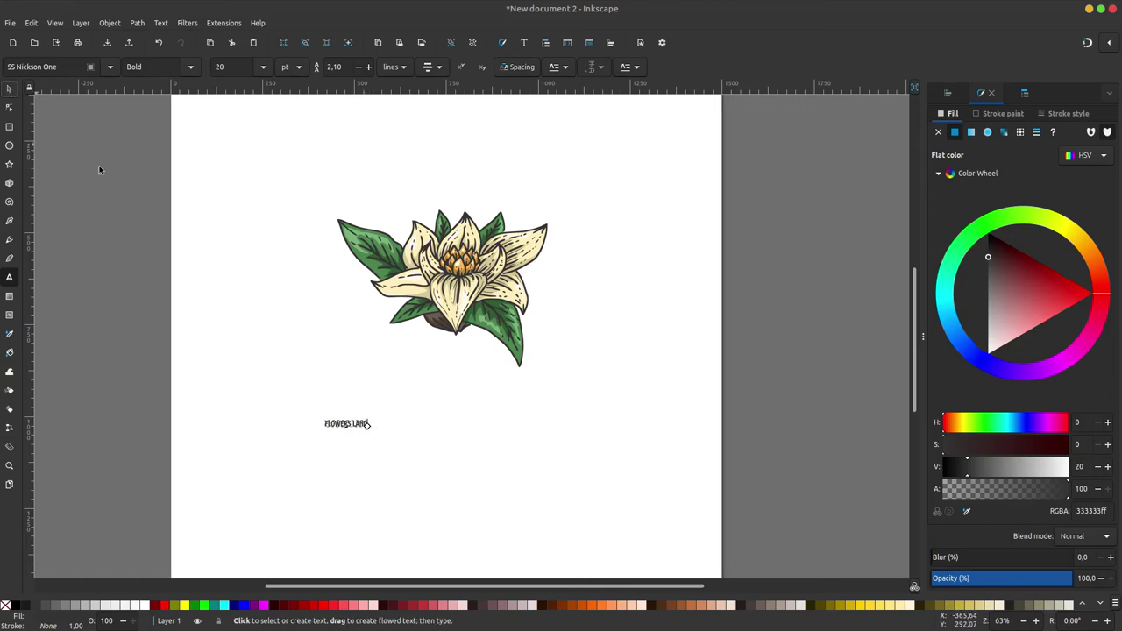
key("F1")
left_click_drag(372, 422, 525, 334)
mouse_move(494, 417)
left_mouse_down()
mouse_move(548, 378)
mouse_move(531, 396)
mouse_move(526, 328)
left_mouse_up()
left_click(517, 345)
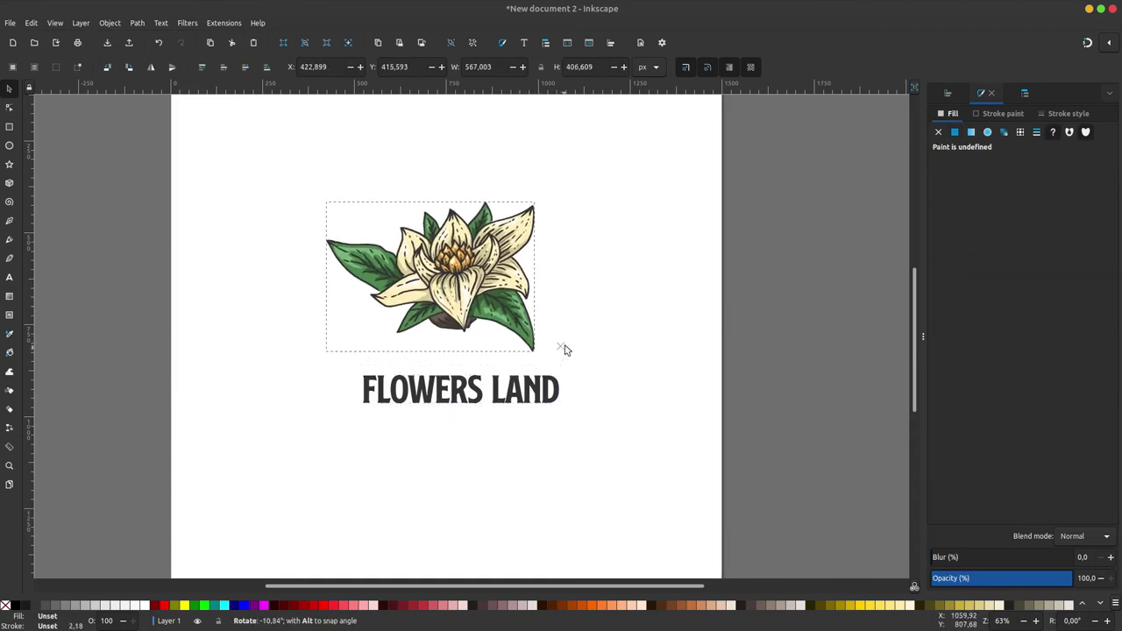
mouse_move(526, 328)
left_mouse_down()
mouse_move(542, 372)
mouse_move(602, 357)
left_mouse_up()
Set the FLOWERS LAND title's letter spacing to 3, then select both flower and title
left_click(559, 379)
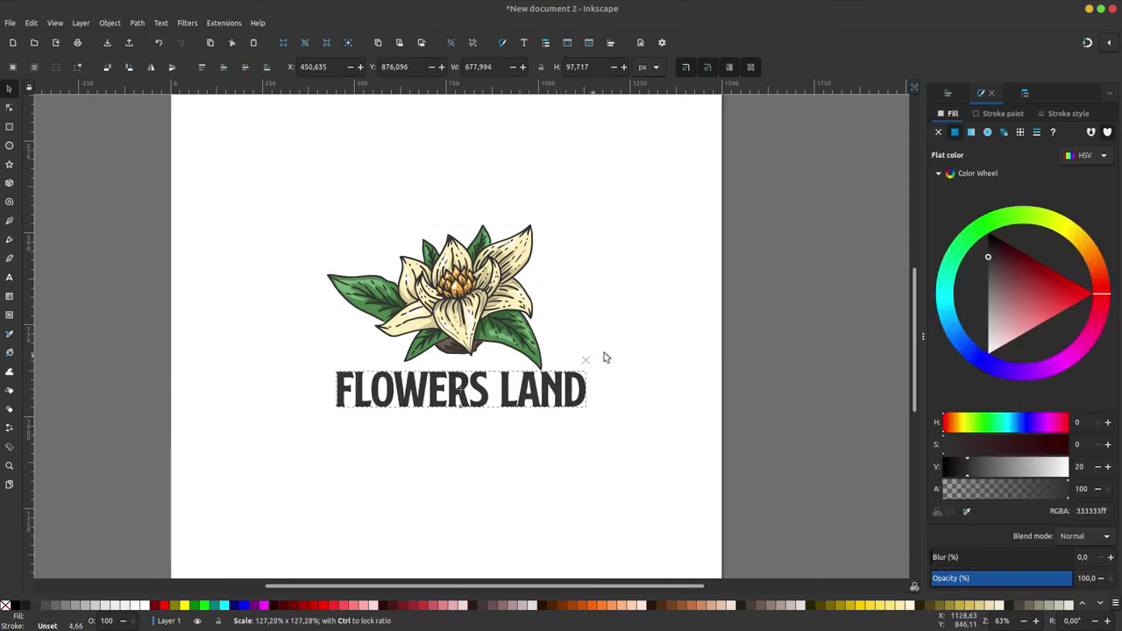
key("t")
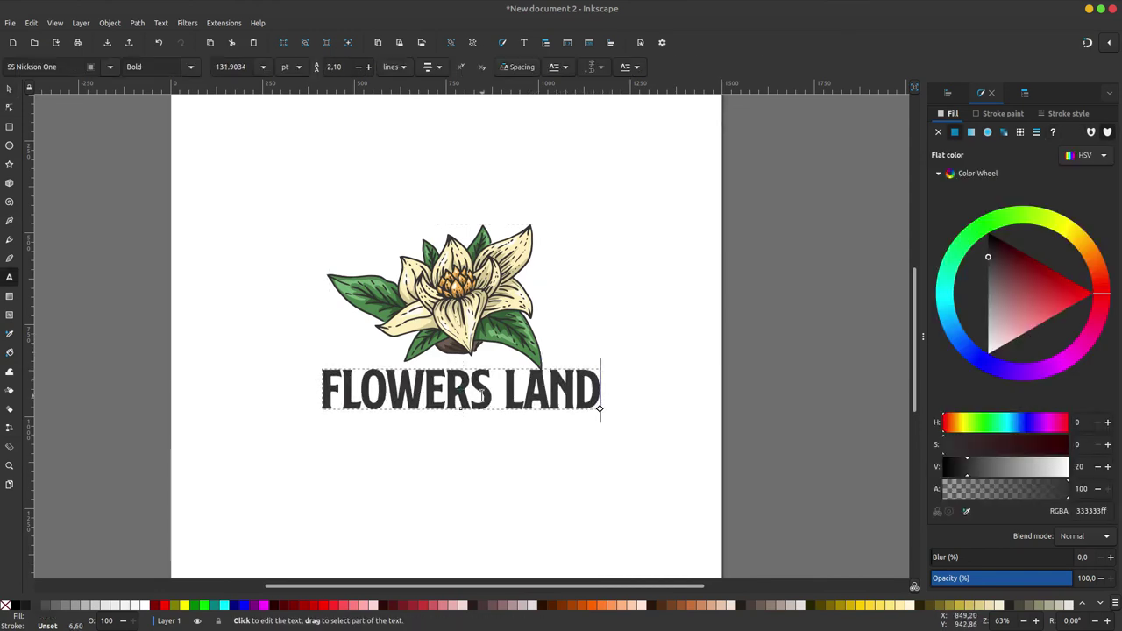
key("ctrl+a")
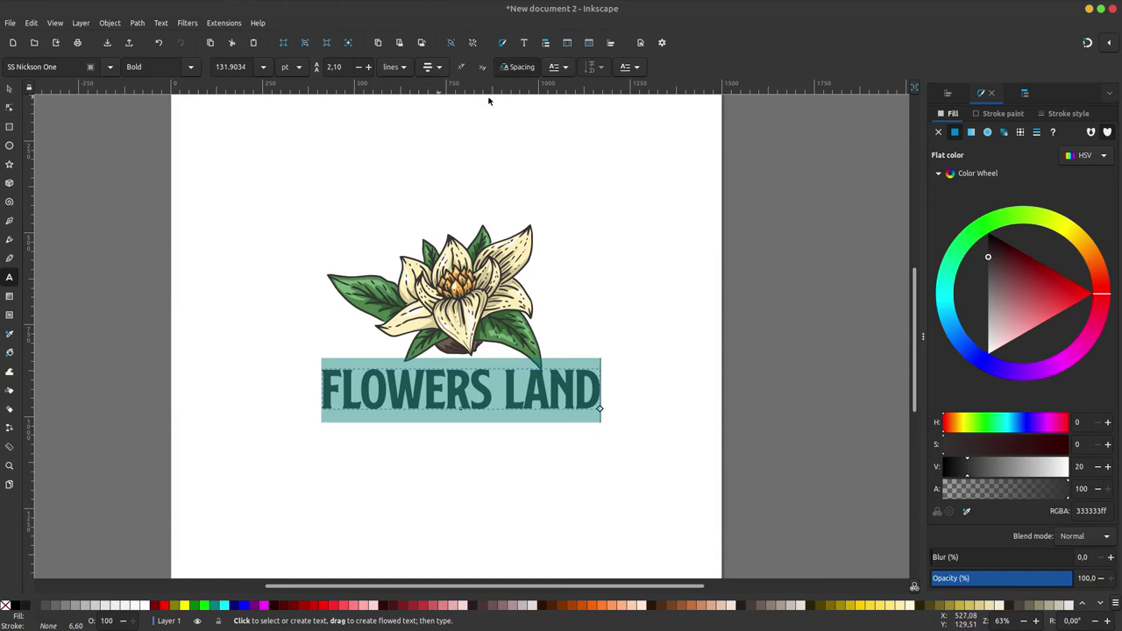
left_click(517, 67)
type("3")
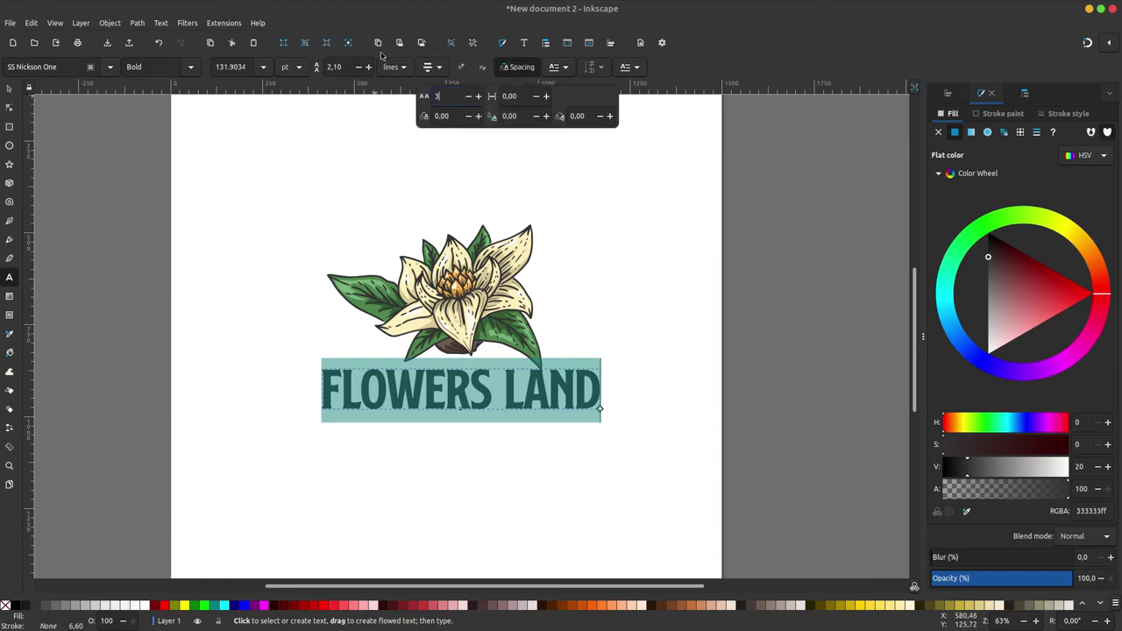
left_click(9, 90)
key("Escape")
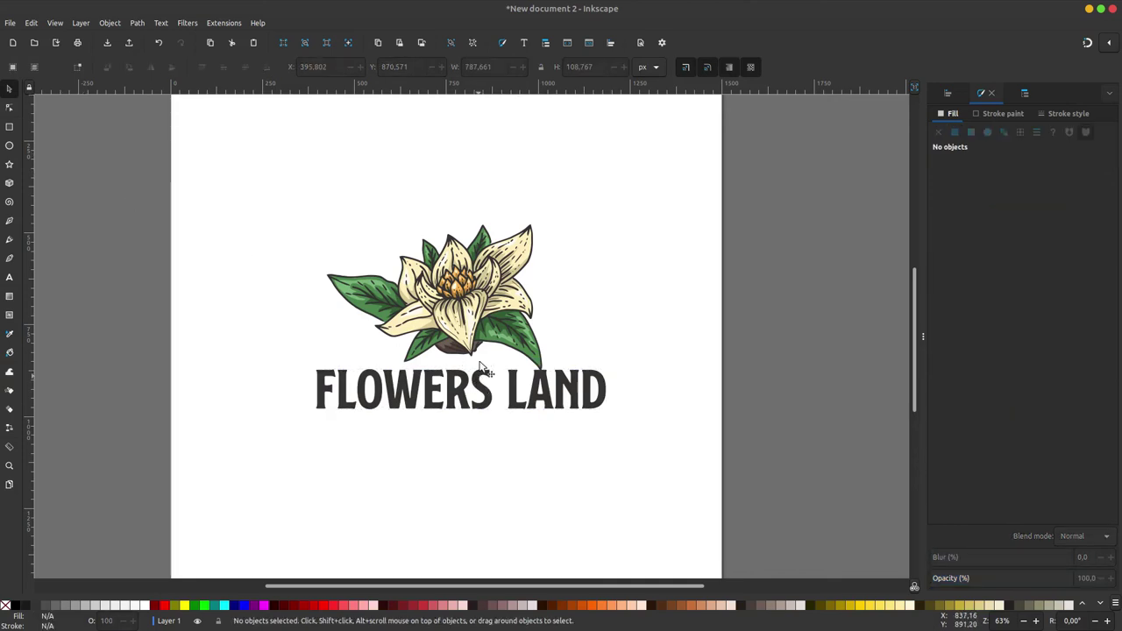
key("ctrl+a")
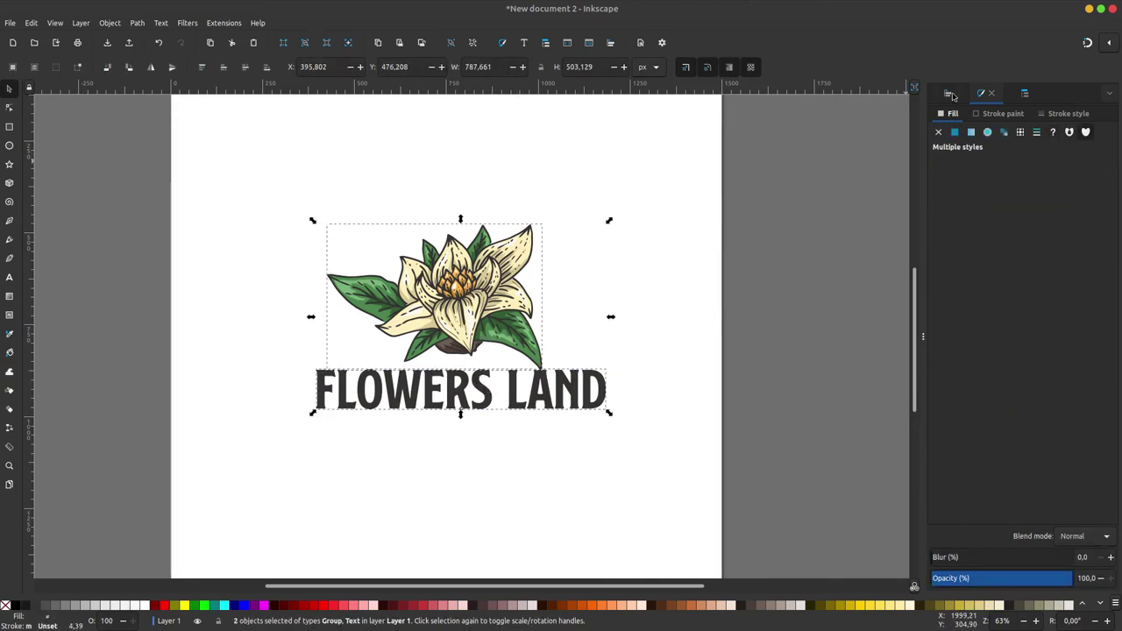
Centre the flower horizontally over the title, then nudge it slightly left
left_click(951, 93)
left_click(1008, 182)
left_click(999, 118)
left_click(987, 201)
left_click(829, 271)
left_click_drag(530, 329, 511, 329)
Copy the title below itself and change the copy's text to NATIONAL PARK
left_click(521, 392)
left_click_drag(522, 392, 496, 449)
key("space")
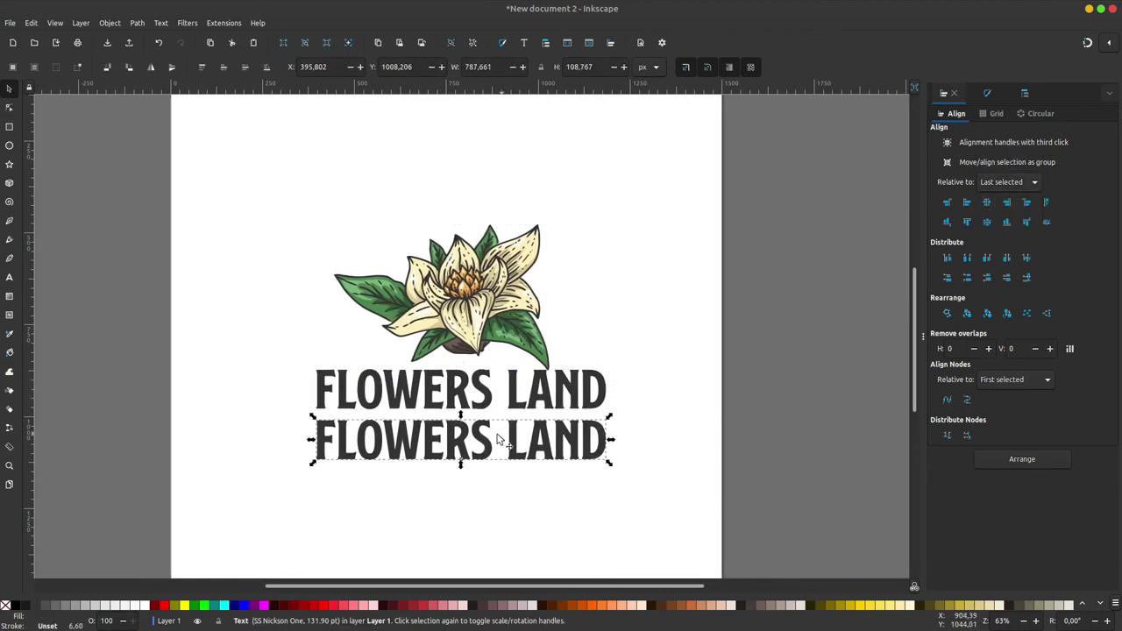
double_click(494, 441)
key("ctrl+a")
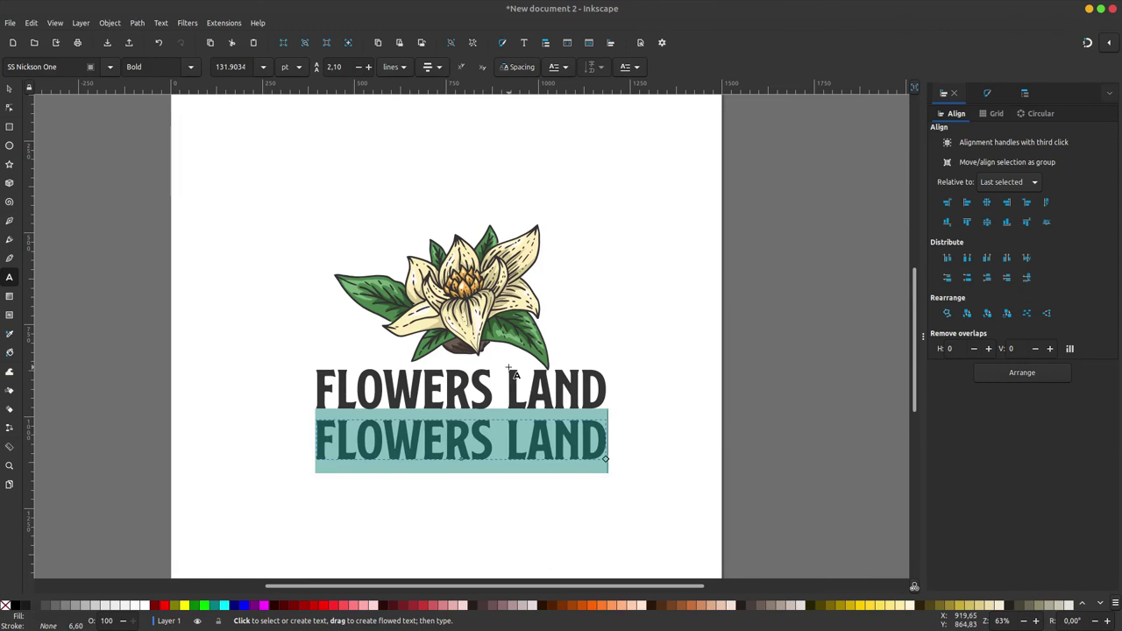
key("BackSpace")
type("NAT")
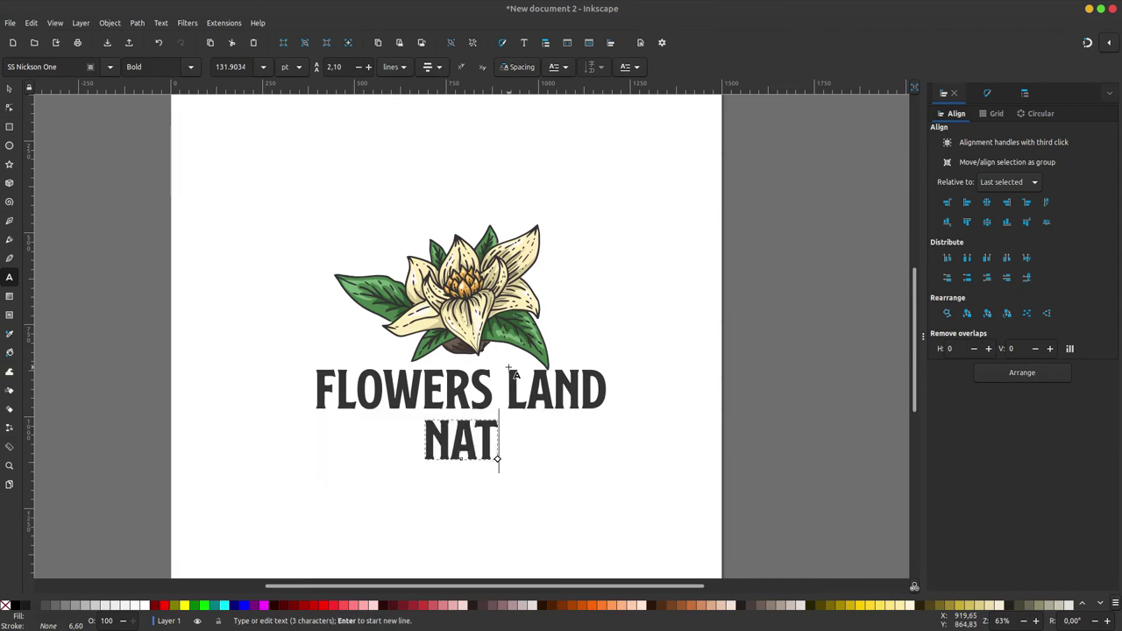
type("IONAL PARK")
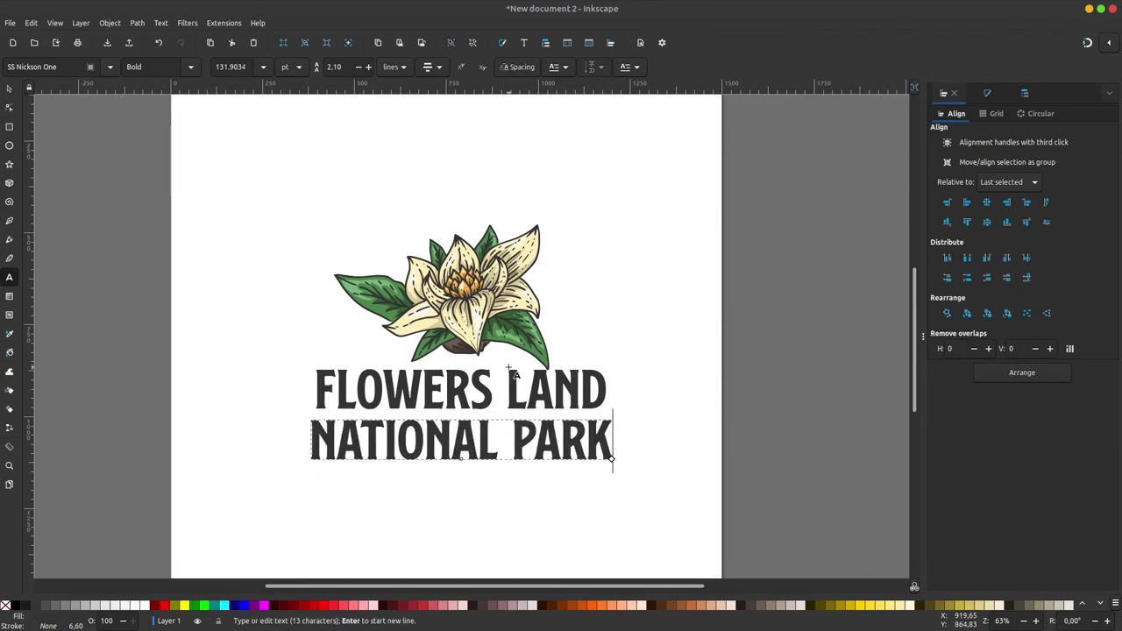
Set NATIONAL PARK in the Dracolas Personal Use font and nudge it slightly lower
key("ctrl+a")
type("Dracolas")
key("Return")
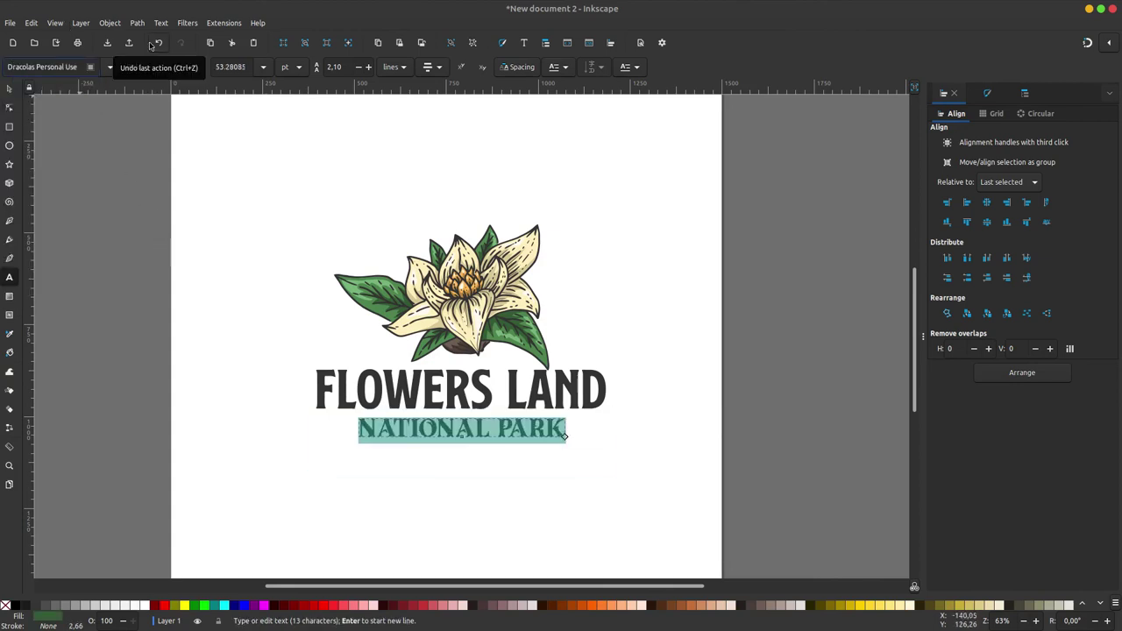
left_click(9, 89)
left_click(541, 438)
left_click_drag(550, 442, 551, 445)
left_click(731, 326)
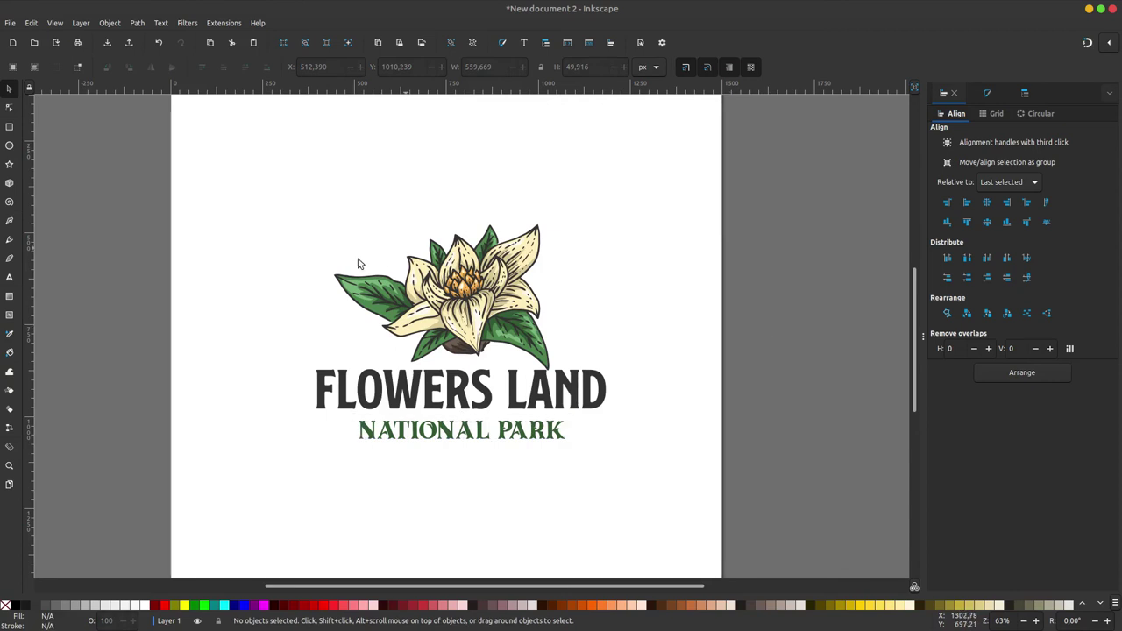
Draw a fully rounded, unfilled, red-outlined rectangle and stretch it around the logo
key("r")
left_click_drag(349, 195, 564, 430)
left_click_drag(562, 197, 563, 303)
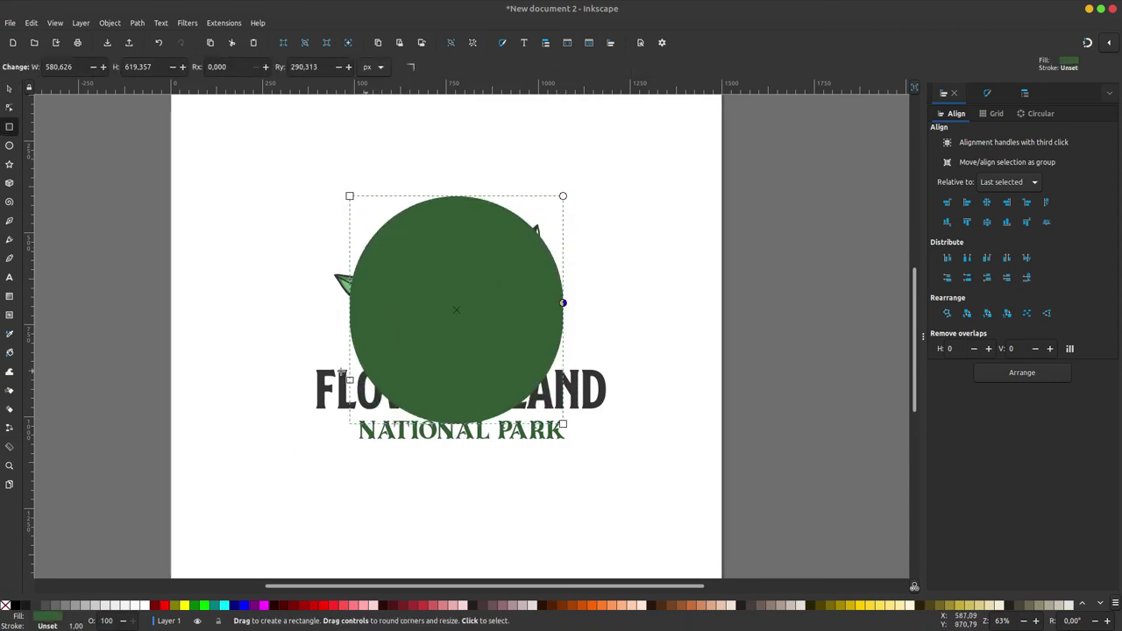
left_click(5, 605)
left_click(168, 605, "shift")
left_click_drag(571, 431, 579, 488)
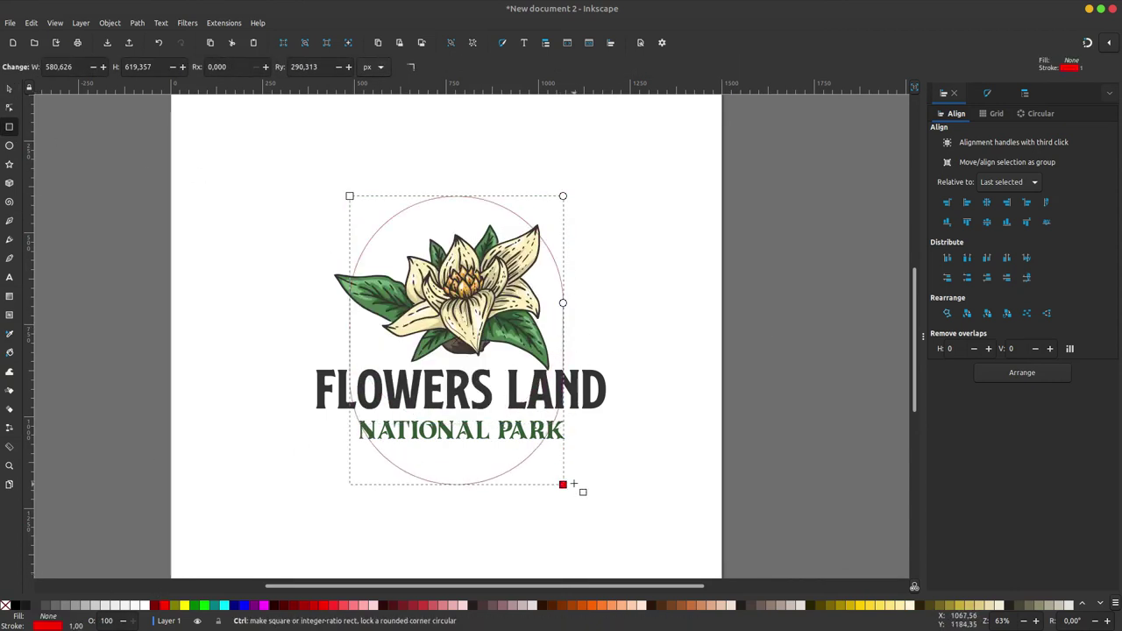
key("s")
left_click_drag(564, 193, 576, 165)
key("Escape")
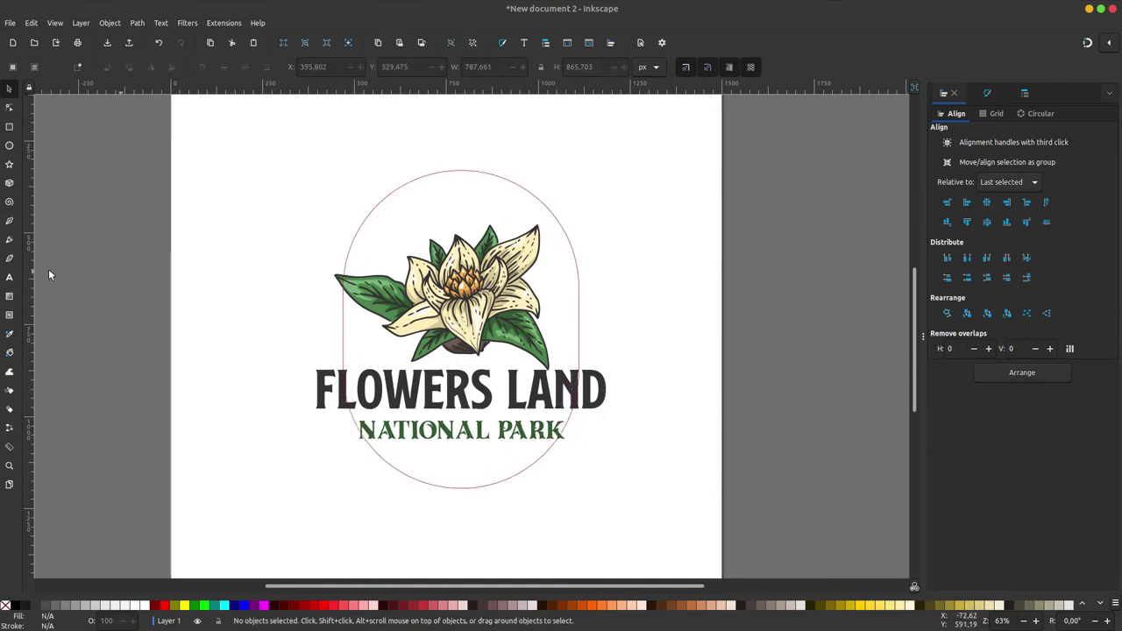
Set the KALIMANTAN BARAT- INDONESIA text to the Montserrat font
key("t")
type("KALIMANTAN BARAT - INDONE")
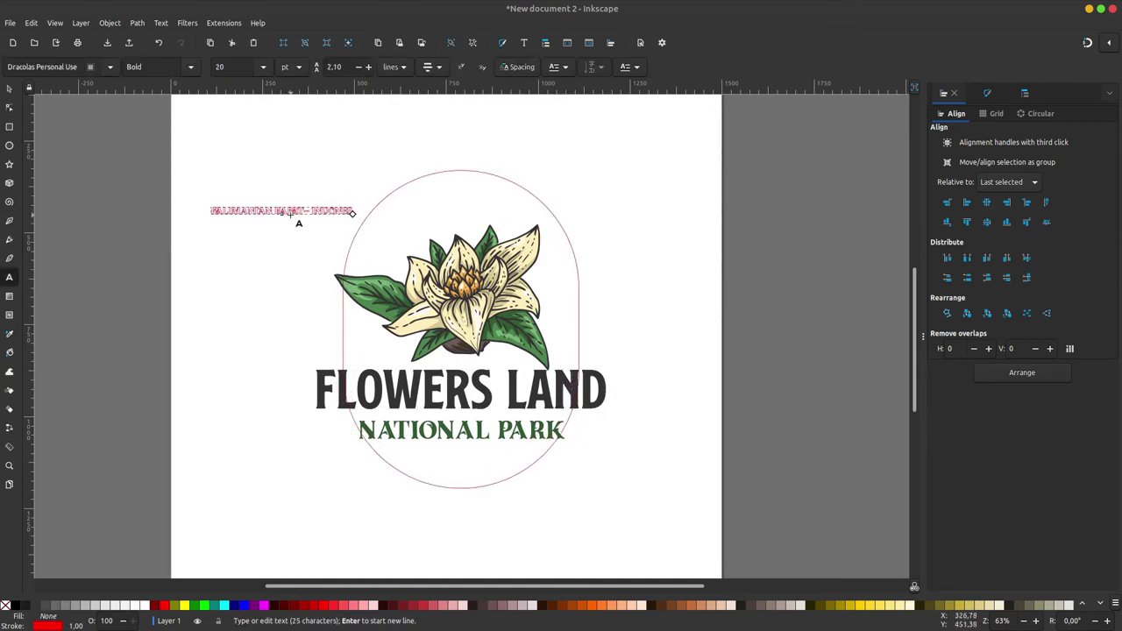
key("ctrl+a")
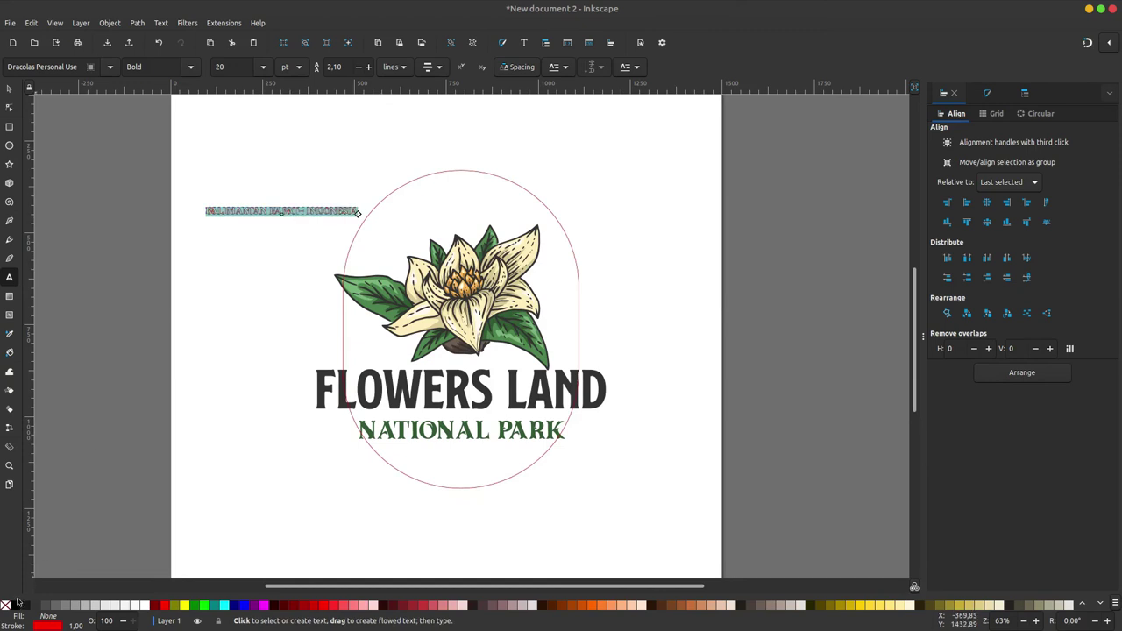
type("Montserrat")
key("Return")
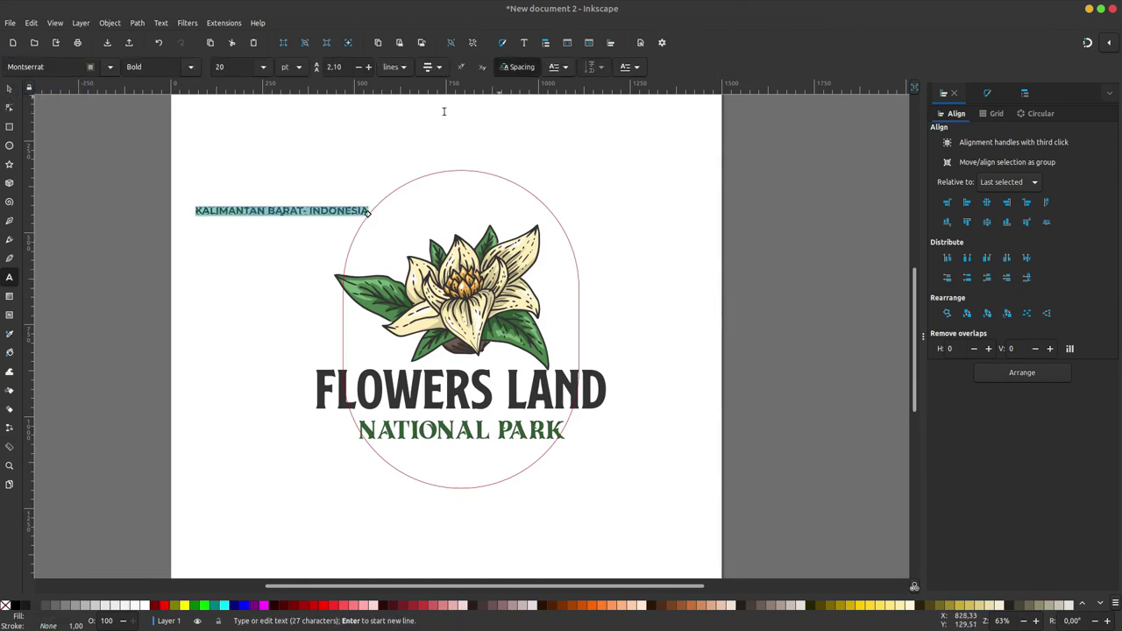
left_click(517, 66)
left_click(191, 68)
key("Escape")
key("s")
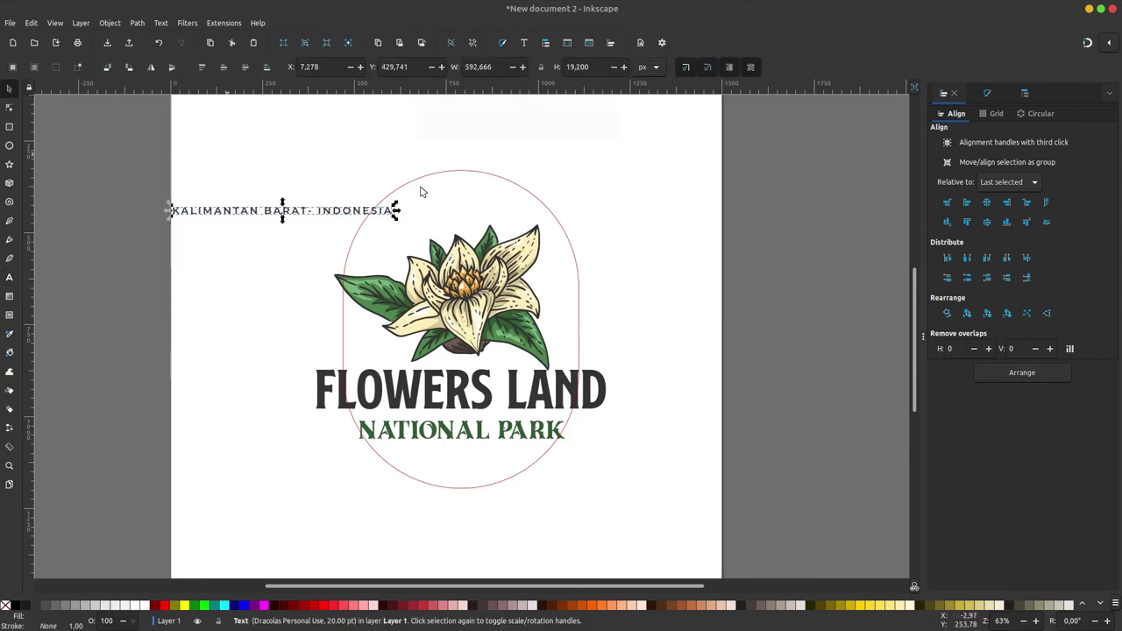
Put the KALIMANTAN BARAT- INDONESIA text on the rounded shape's path
left_click(431, 188, "shift")
left_click(137, 23)
left_click(160, 23)
left_click(166, 78)
left_click(148, 23)
left_click(390, 210, "shift")
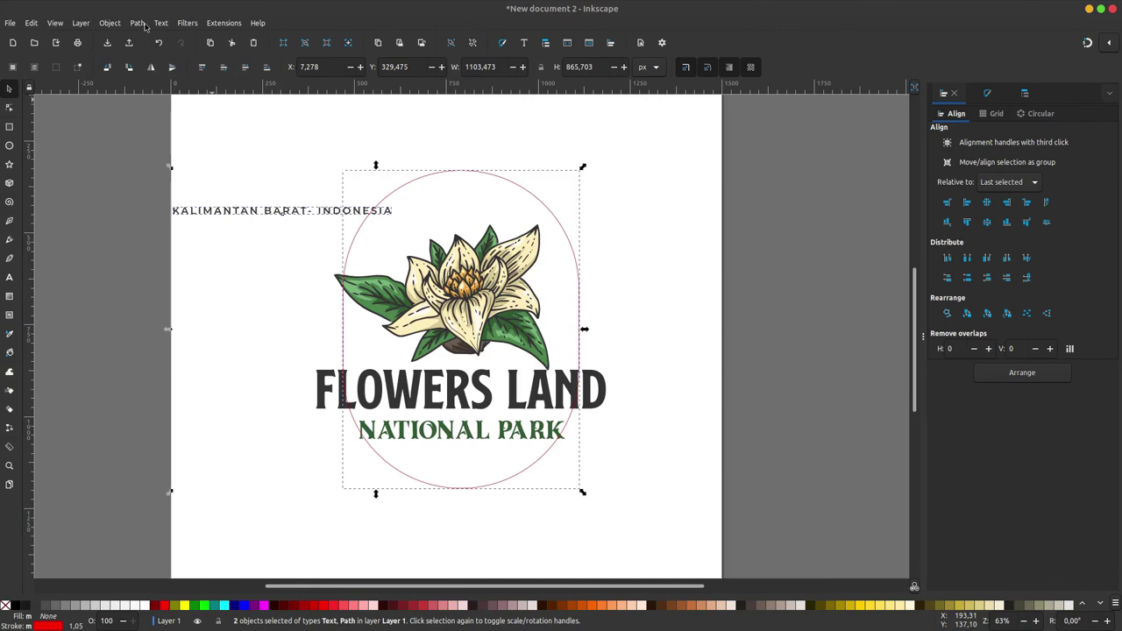
left_click(160, 23)
left_click(166, 78)
key("Escape")
Cut off the shape's lower part with a rectangle using Path > Difference, leaving an arch
key("r")
mouse_move(683, 322)
left_mouse_down()
mouse_move(270, 534)
mouse_move(247, 532)
left_mouse_up()
key("s")
left_click(454, 195, "shift")
left_click(137, 23)
left_click(161, 93)
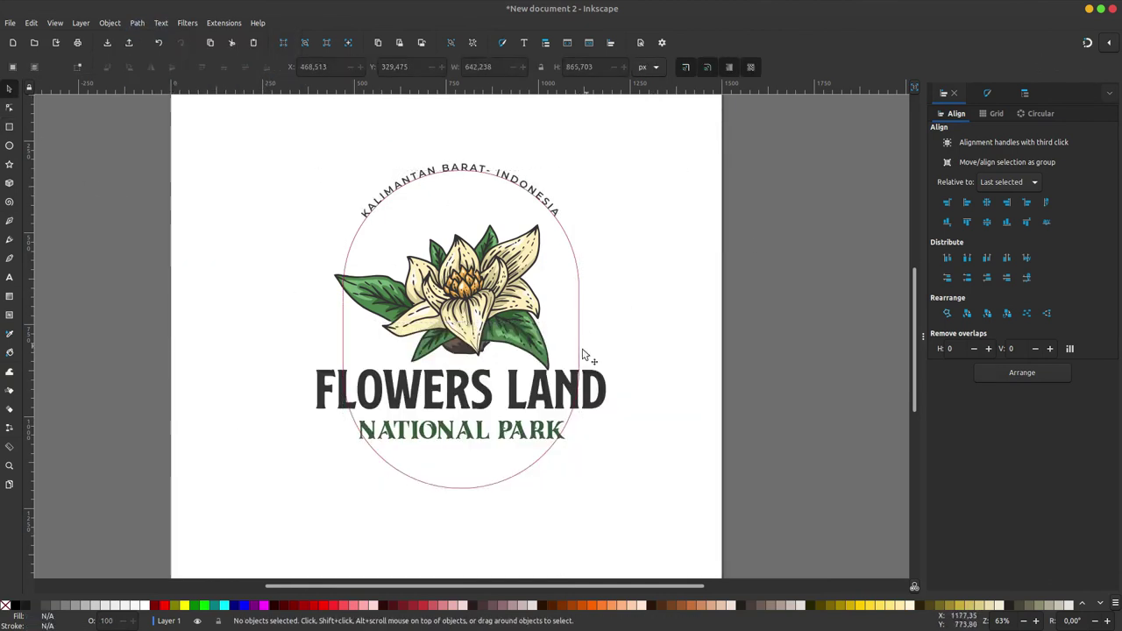
Enlarge the arched text and move the flower and titles up under the arch
double_click(505, 167)
key("Return")
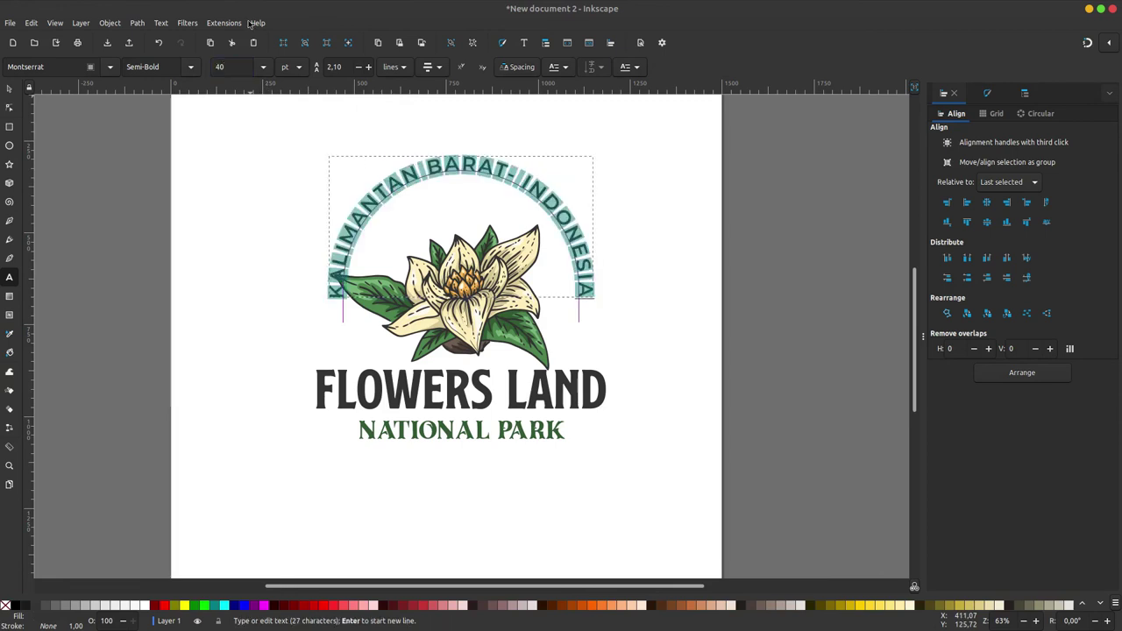
key("shift+d")
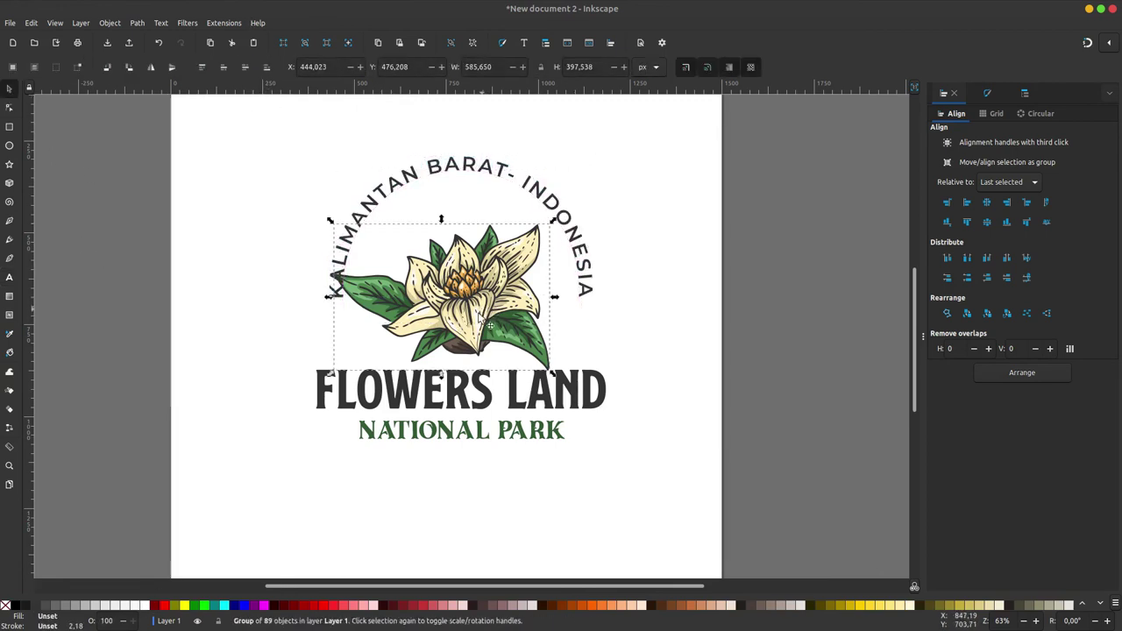
left_click_drag(472, 361, 476, 336)
left_click(460, 390)
left_click(579, 255, "shift")
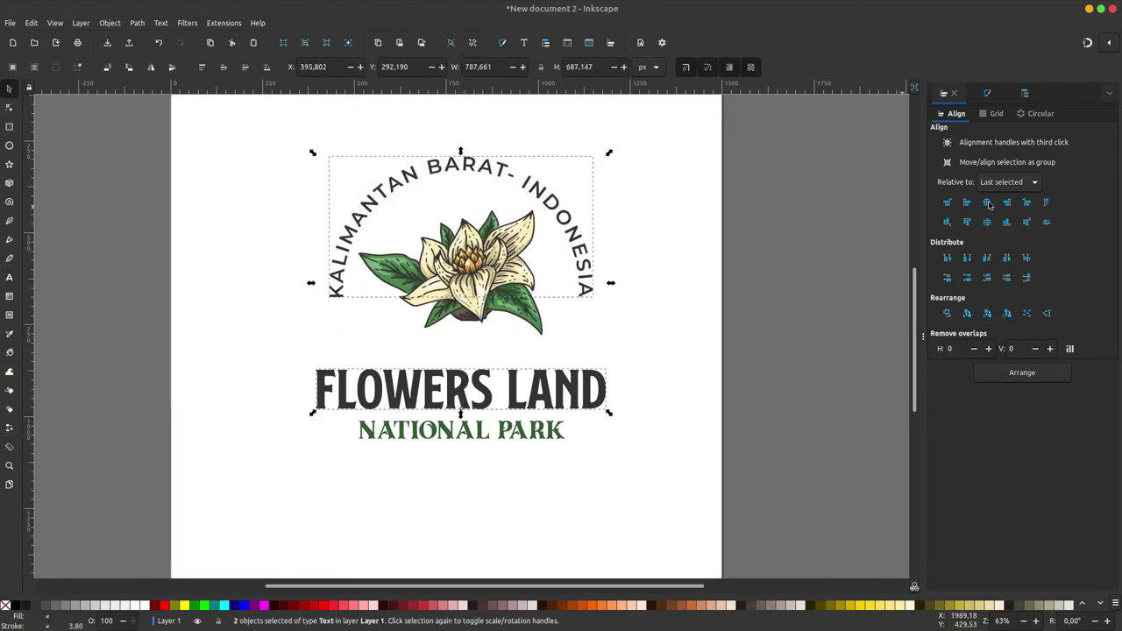
left_click(966, 221)
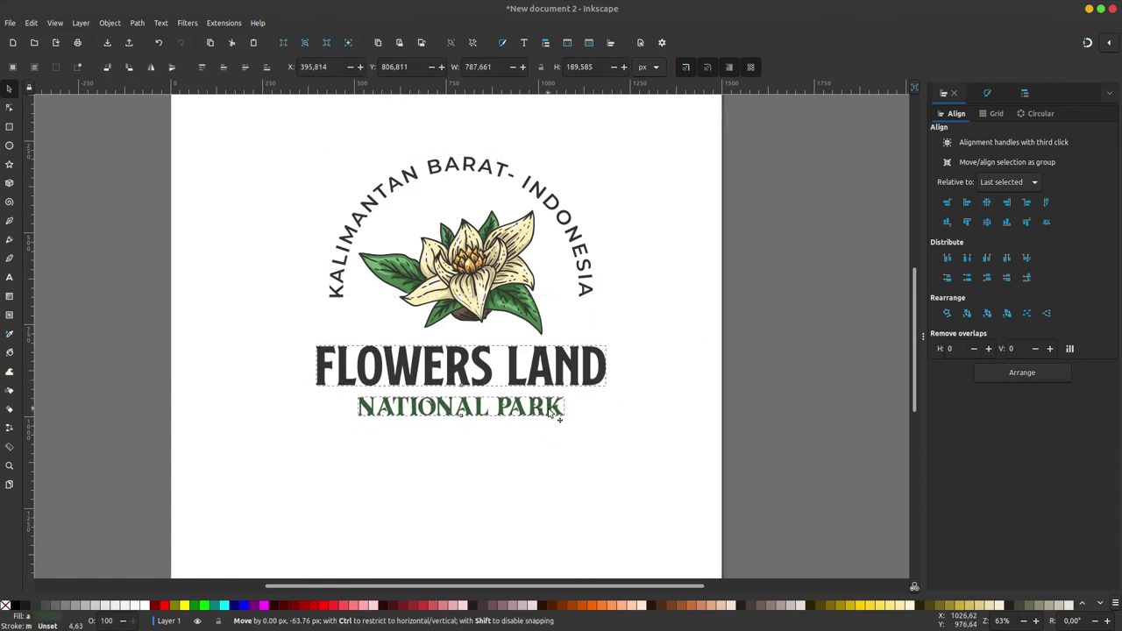
Add 'SAMBAS-' before KALIMANTAN and set the arched text to size 30
key("t")
left_click(341, 296)
type("SAMBAS-")
key("ctrl+a")
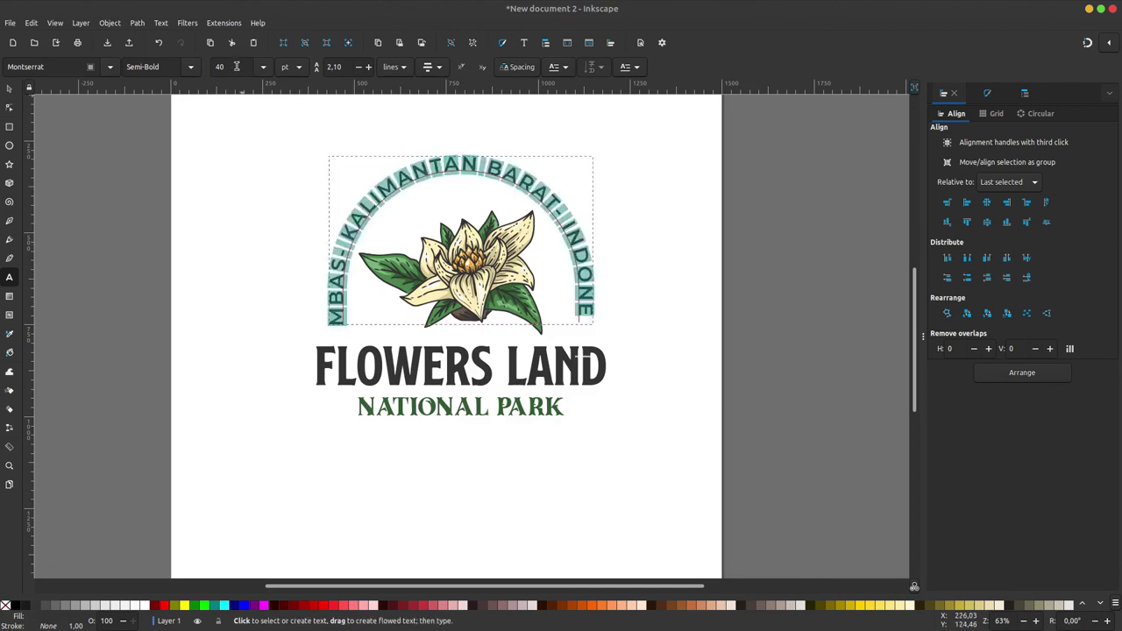
key("Return")
left_click(8, 88)
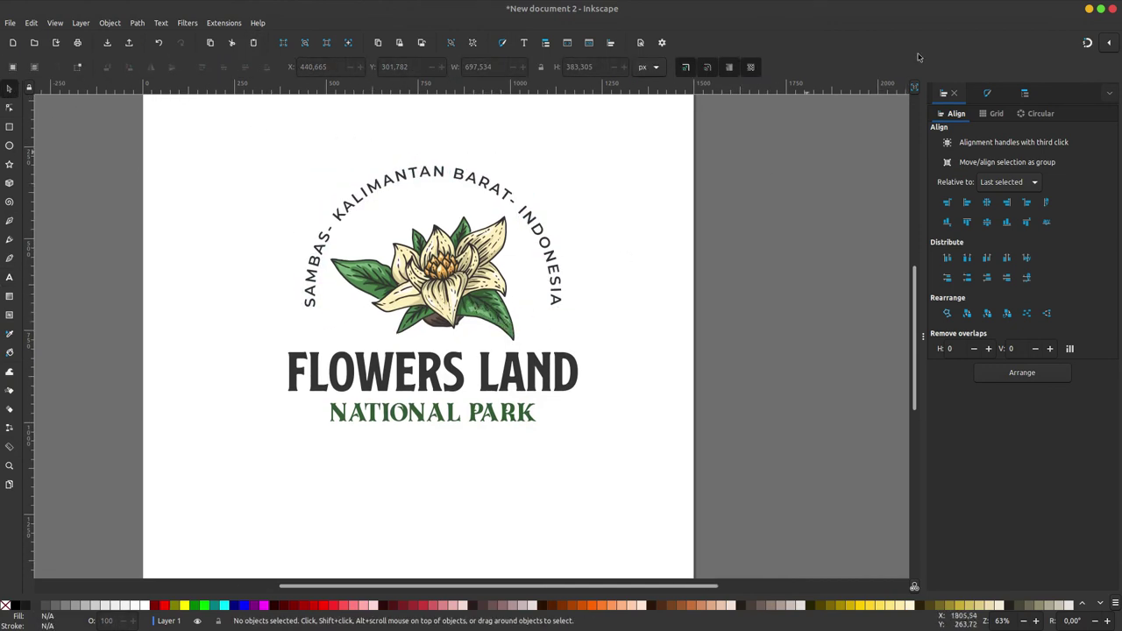
Duplicate the flower, shrinking the copy and placing it left of the original
scroll(488, 243, "down", 3)
scroll(465, 290, "up", 2)
left_click(491, 311)
key("ctrl+d")
left_click_drag(520, 243, 465, 278)
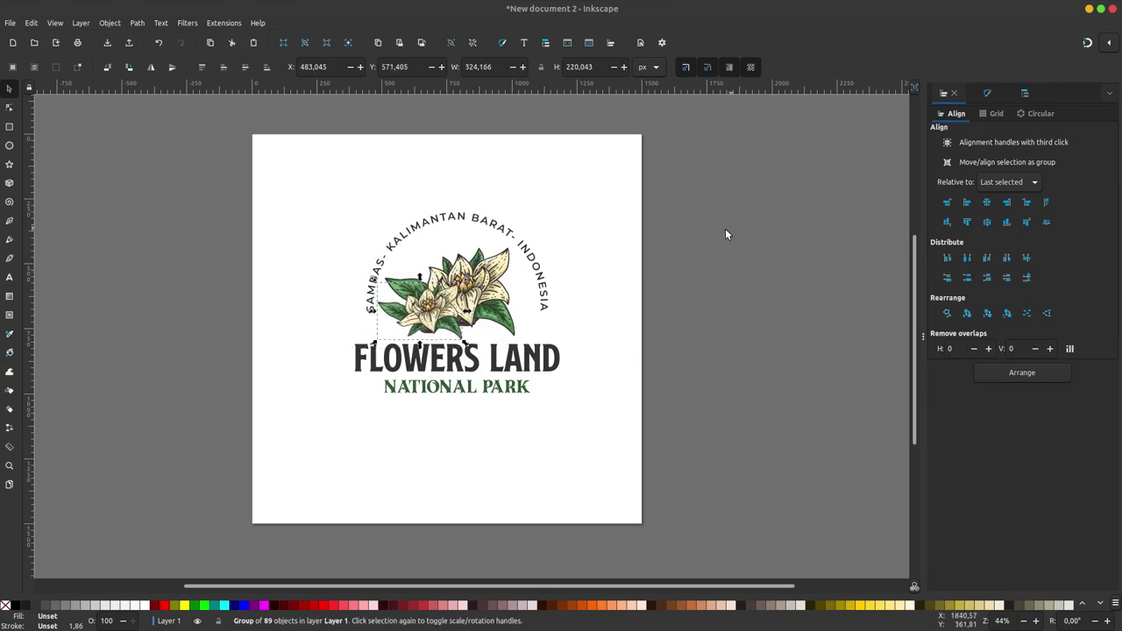
left_click_drag(430, 298, 438, 294)
Delete the curved place-name text
left_click(548, 358)
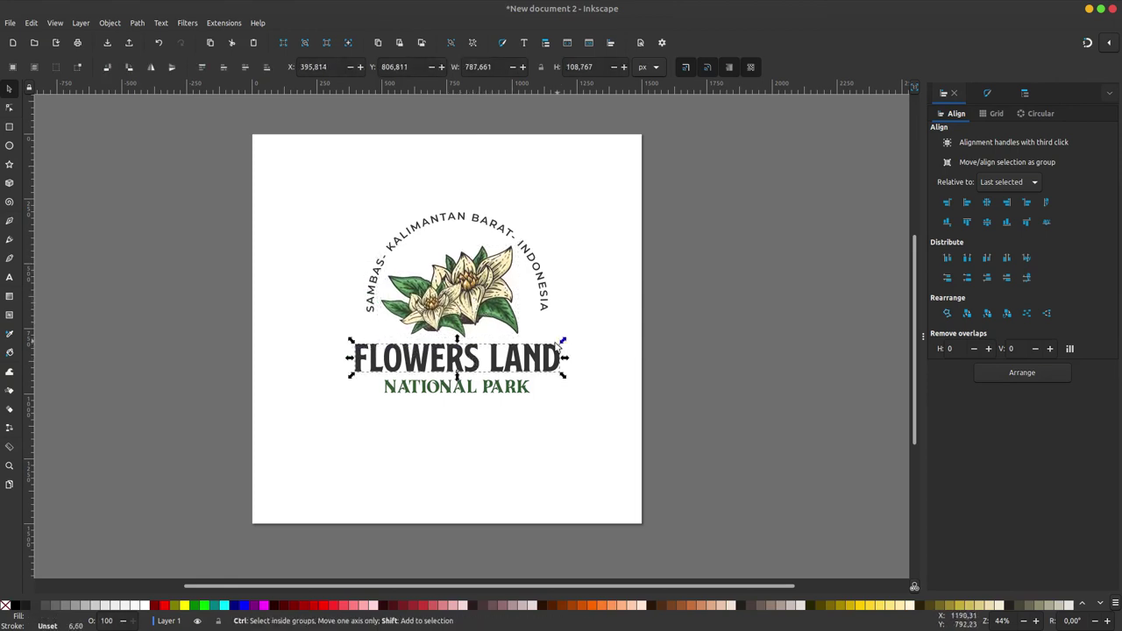
key("Escape")
scroll(462, 382, "up", 3)
left_click(462, 381)
key("Delete")
scroll(474, 361, "down", 3)
scroll(474, 361, "left", 2)
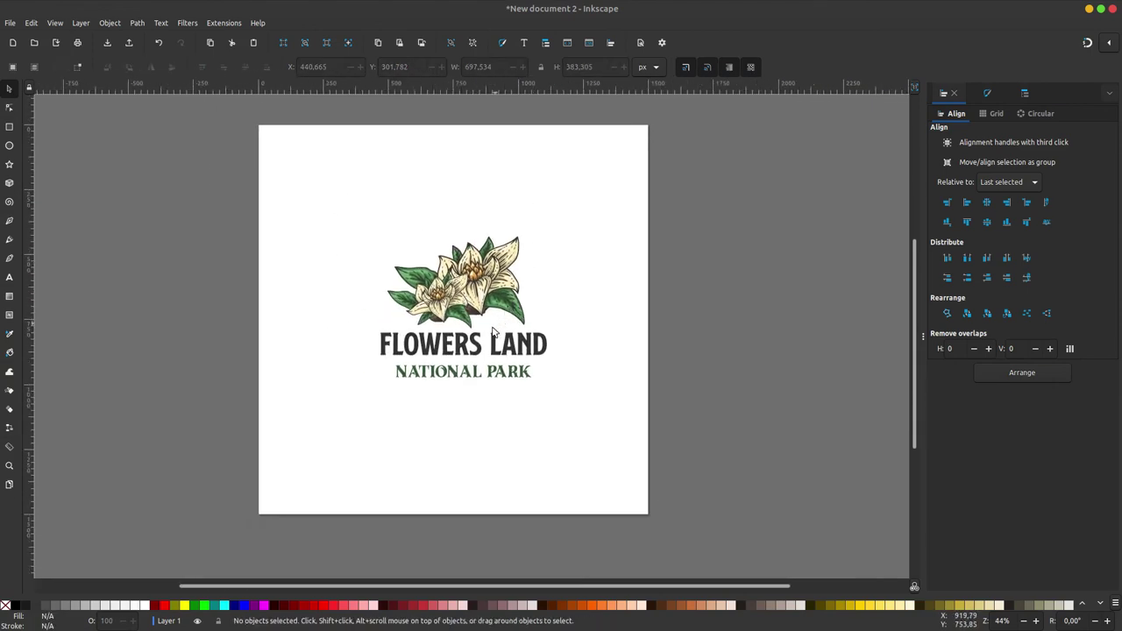
scroll(493, 331, "up", 1)
Shrink NATIONAL PARK slightly, then select the whole logo and zoom out to view the page
left_click(546, 393)
left_click_drag(553, 378, 535, 384)
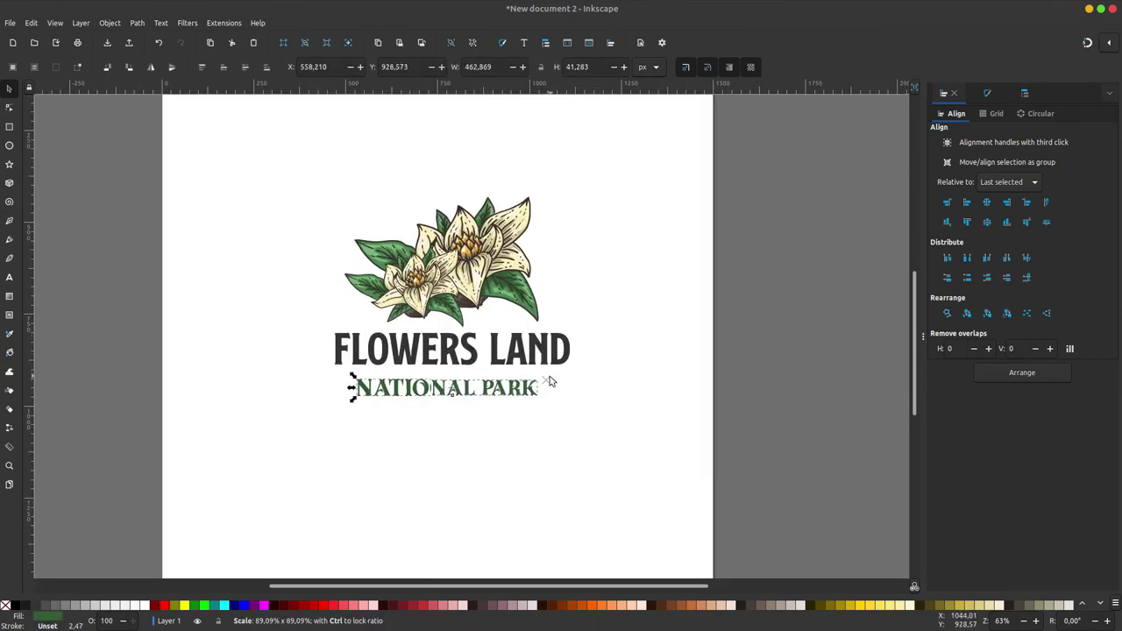
left_click(722, 277)
scroll(561, 310, "up", 1)
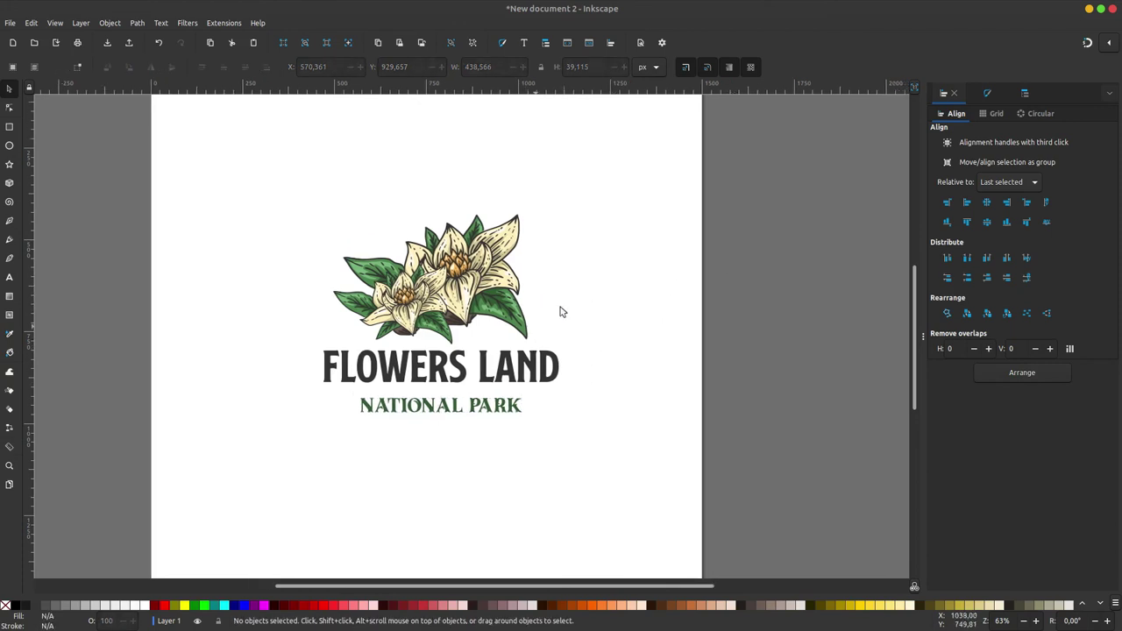
left_click_drag(702, 211, 296, 467)
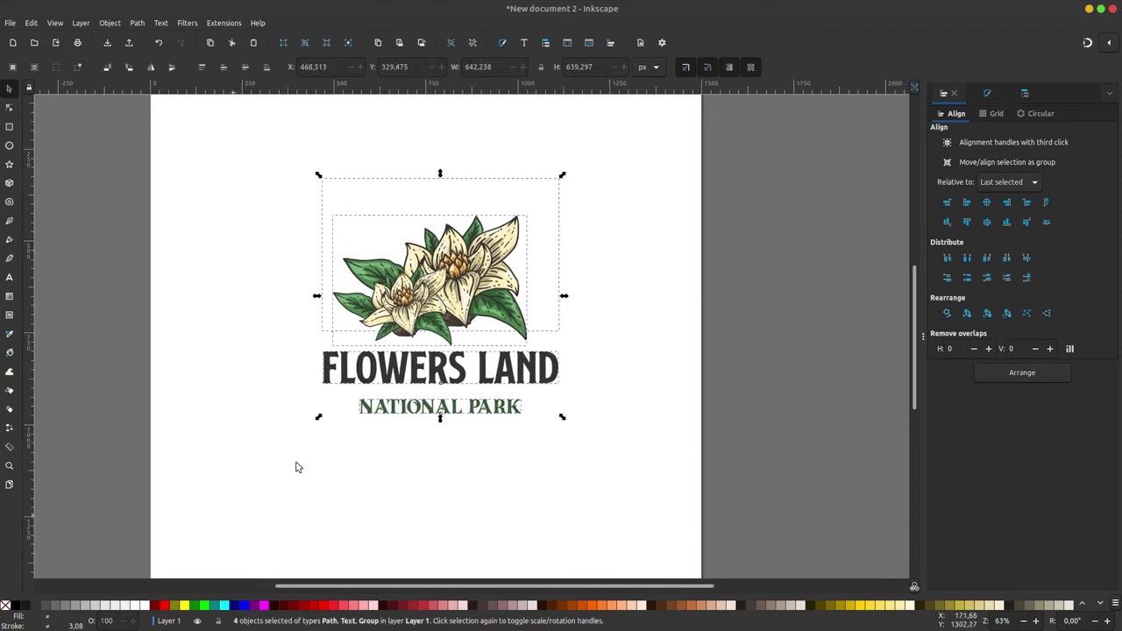
key("minus")
key("minus")
key("minus")
left_click(515, 337)
scroll(461, 336, "up", 1)
scroll(463, 337, "up", 2)
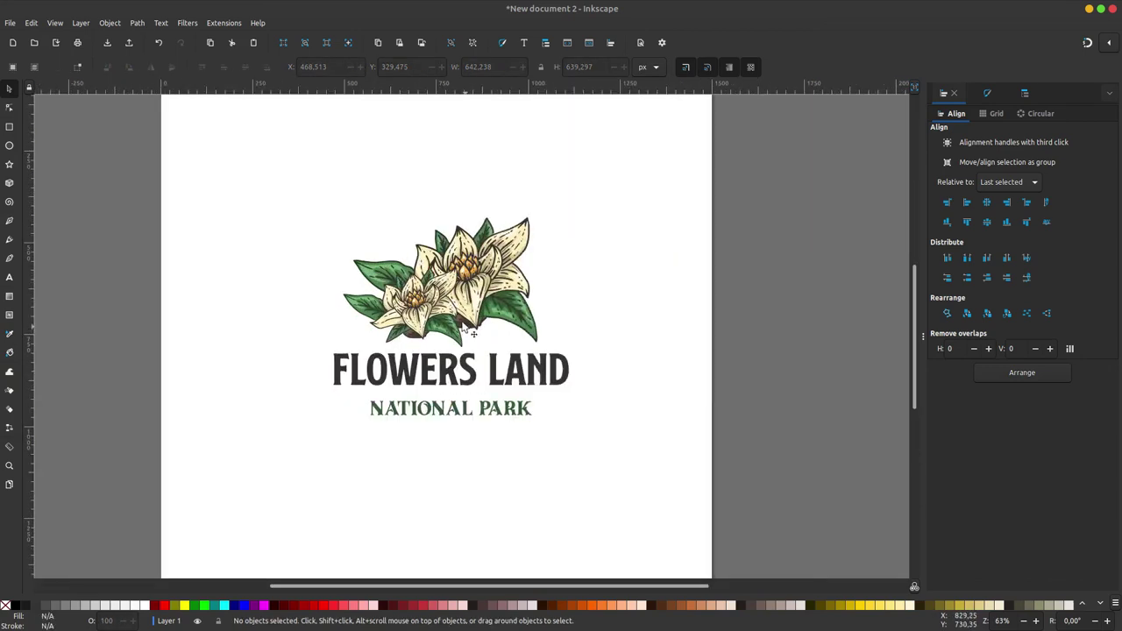
scroll(447, 329, "up", 1)
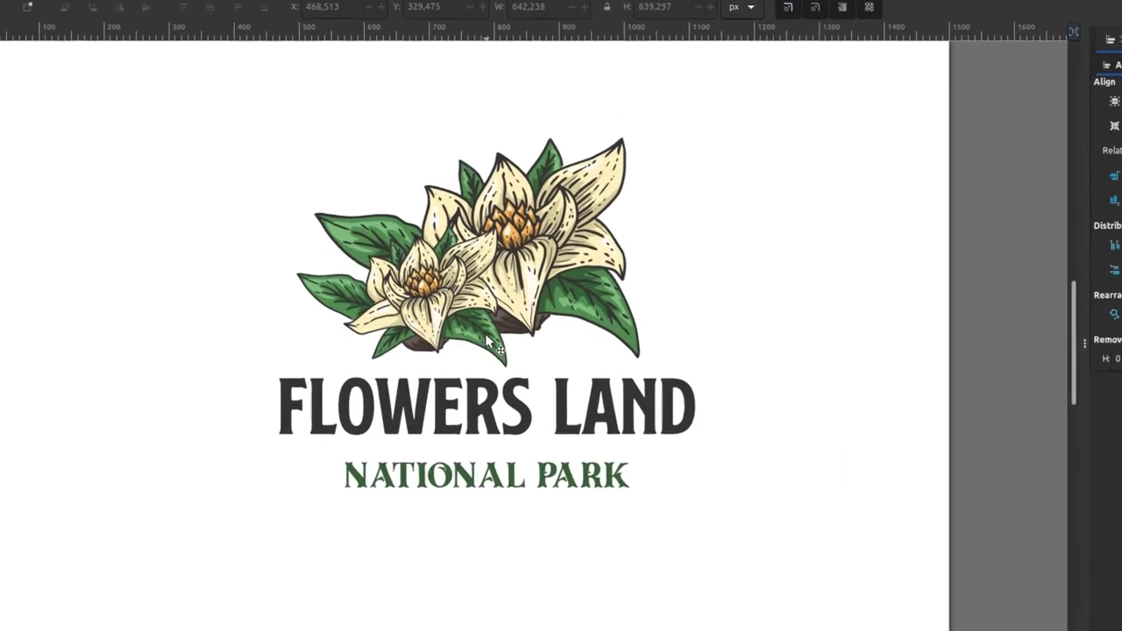